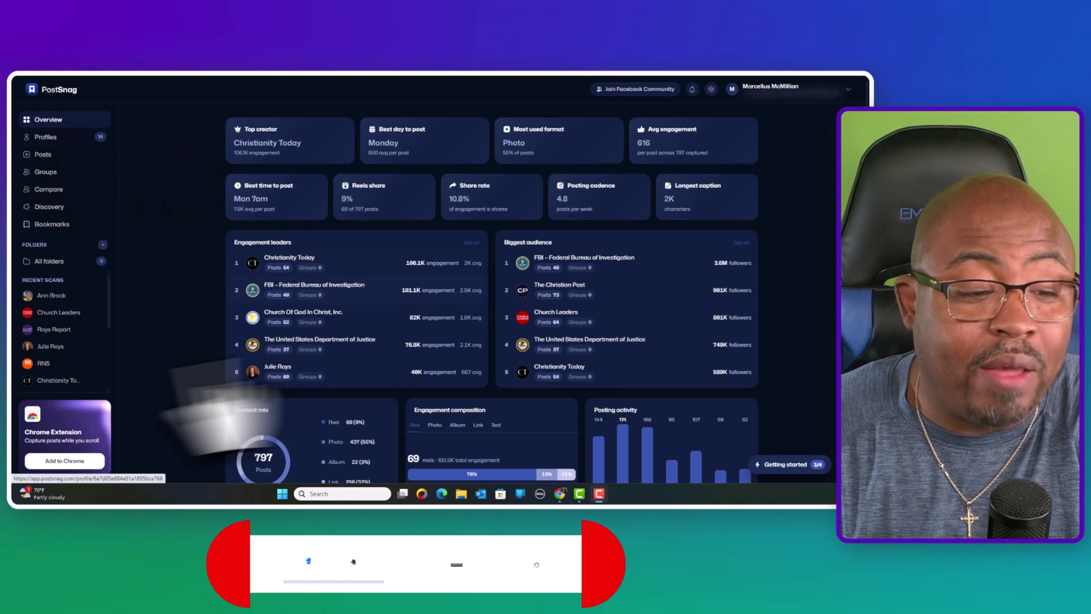
- Review the overview's content mix, engagement, posting activity and best-time statistics, and open the list of scanned profiles
scroll(319, 324, down, 2)
scroll(319, 325, down, 5)
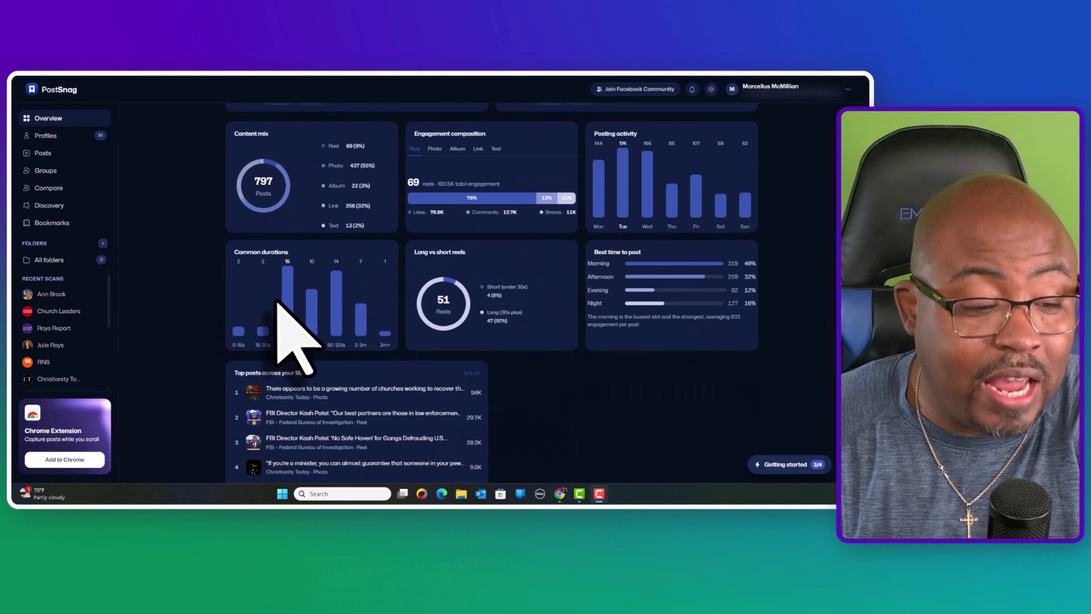
scroll(285, 315, up, 7)
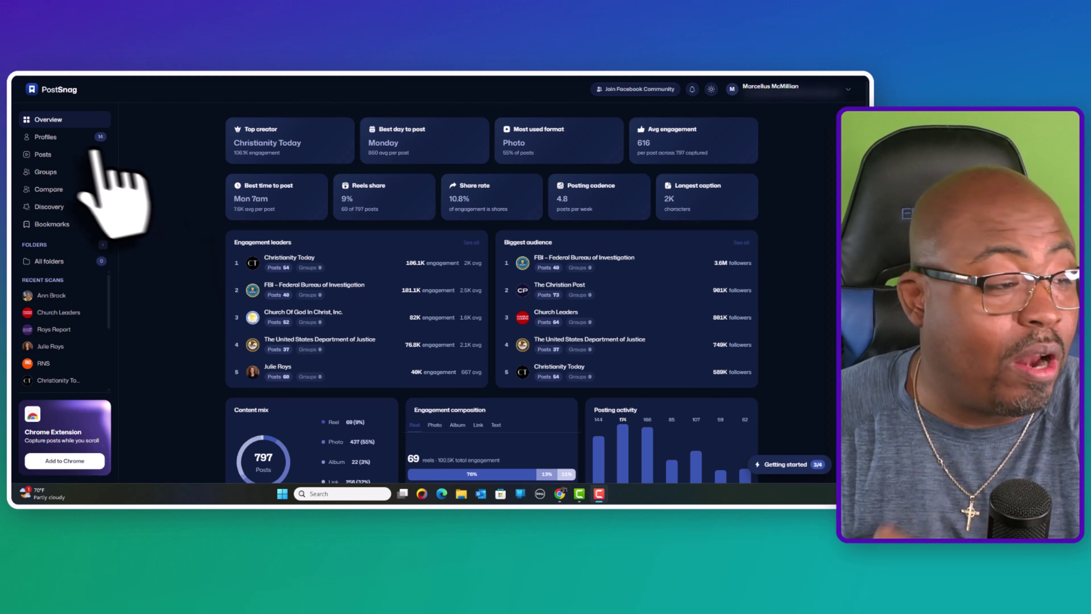
click(54, 138)
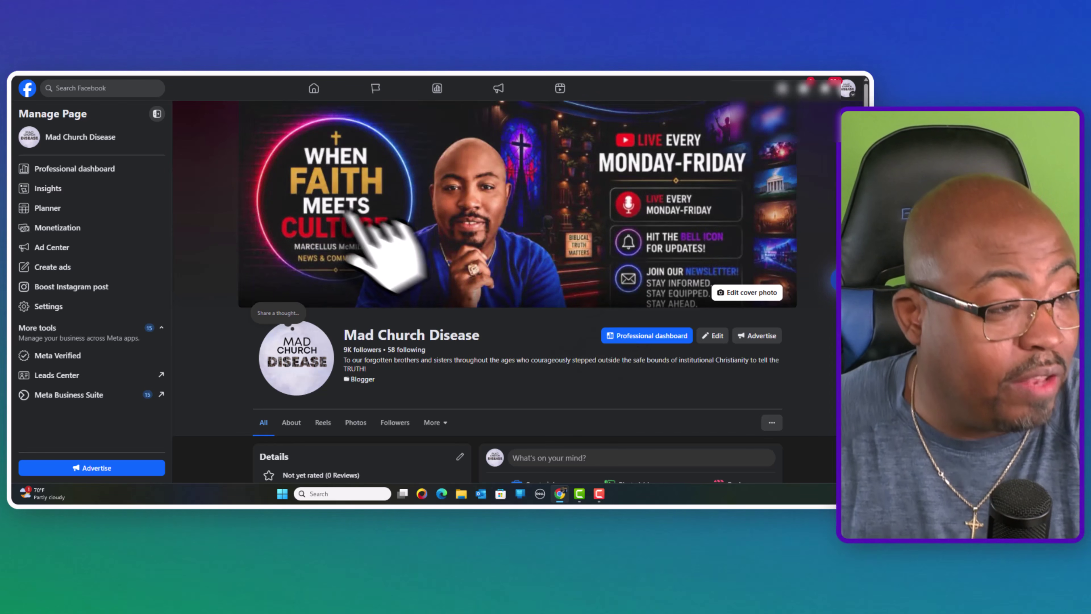
- On the Mad Church Disease Facebook page, collapse the page management sidebar and open the PostSnag scanning panel
click(157, 113)
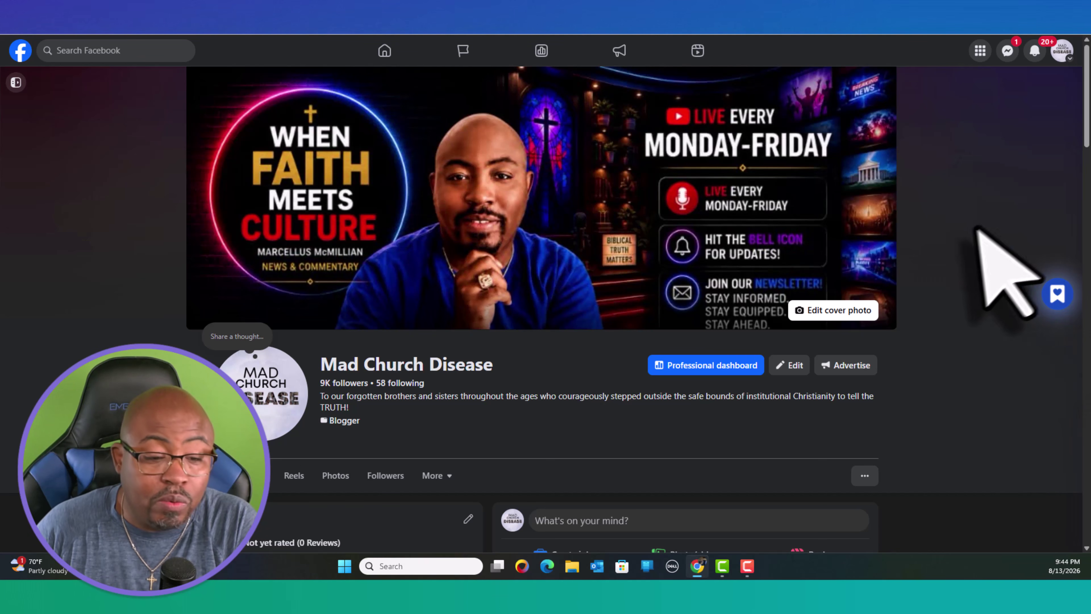
click(1057, 292)
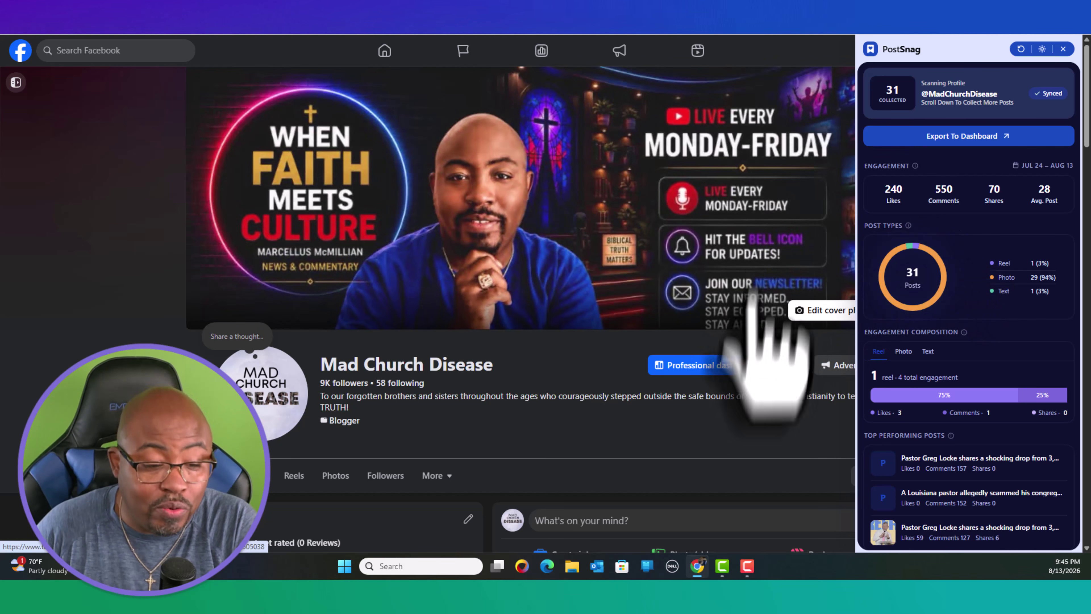
- Go down through the Mad Church Disease page's posts to those of August 6 so that PostSnag collects them
scroll(733, 335, down, 5)
scroll(730, 344, down, 5)
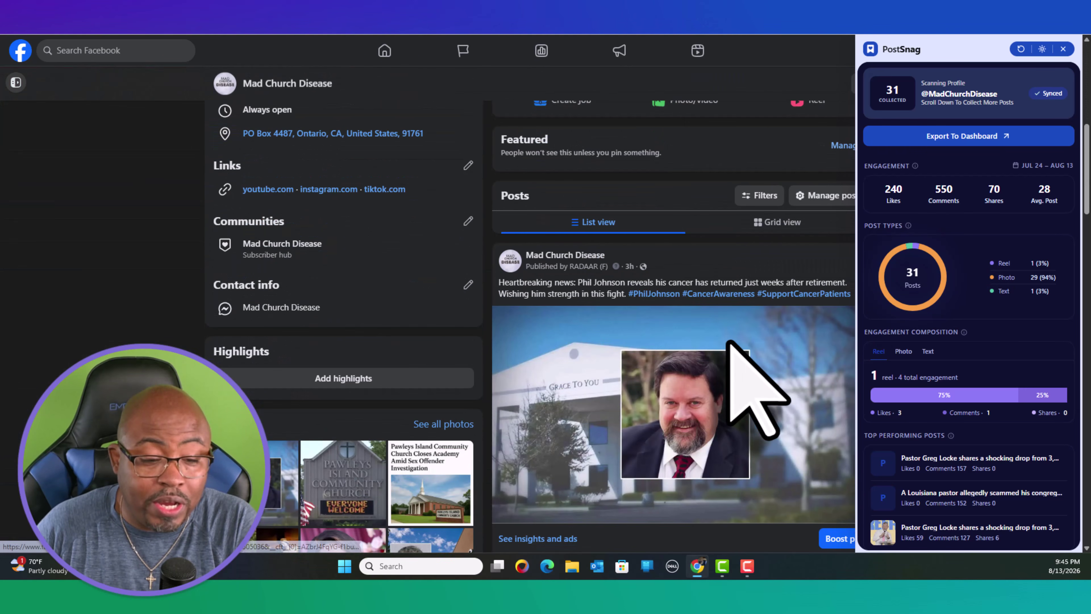
scroll(730, 344, down, 2)
scroll(730, 335, down, 6)
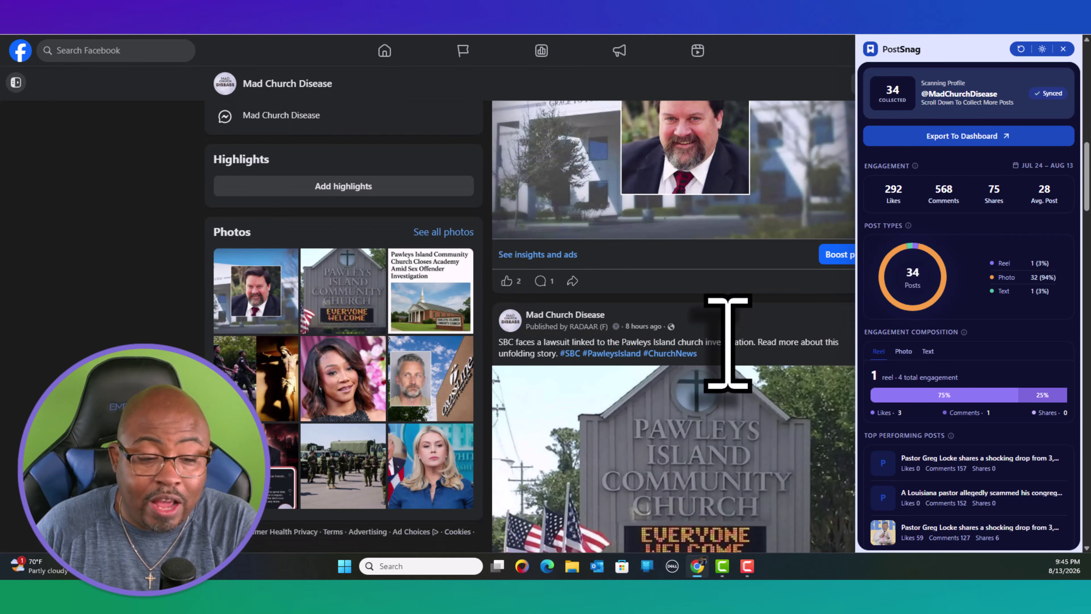
scroll(730, 353, down, 5)
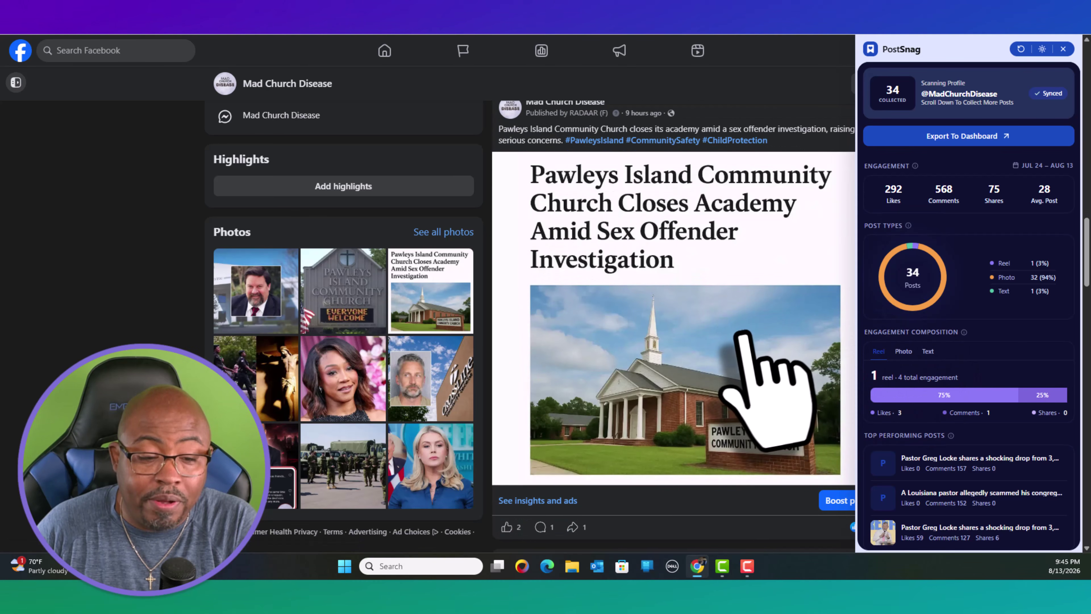
scroll(752, 361, down, 7)
scroll(741, 340, down, 4)
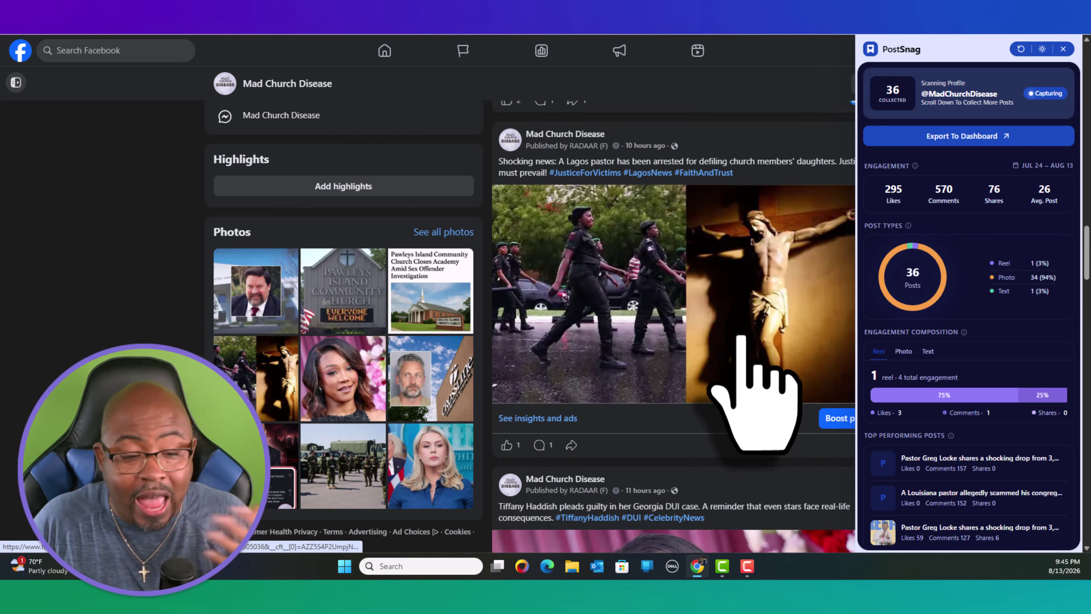
scroll(739, 337, down, 4)
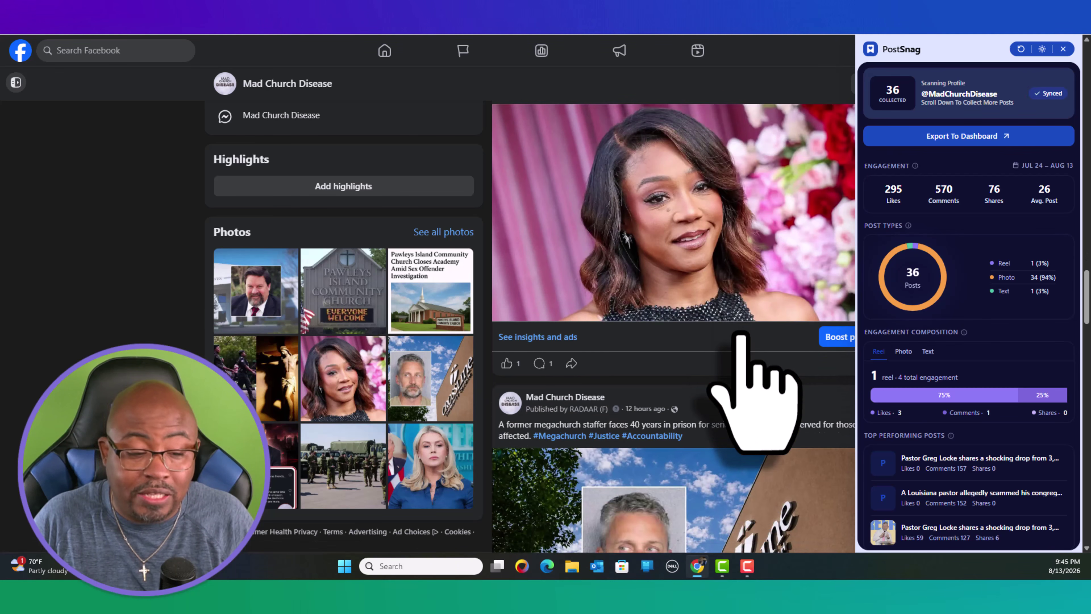
scroll(741, 334, down, 3)
scroll(739, 336, down, 2)
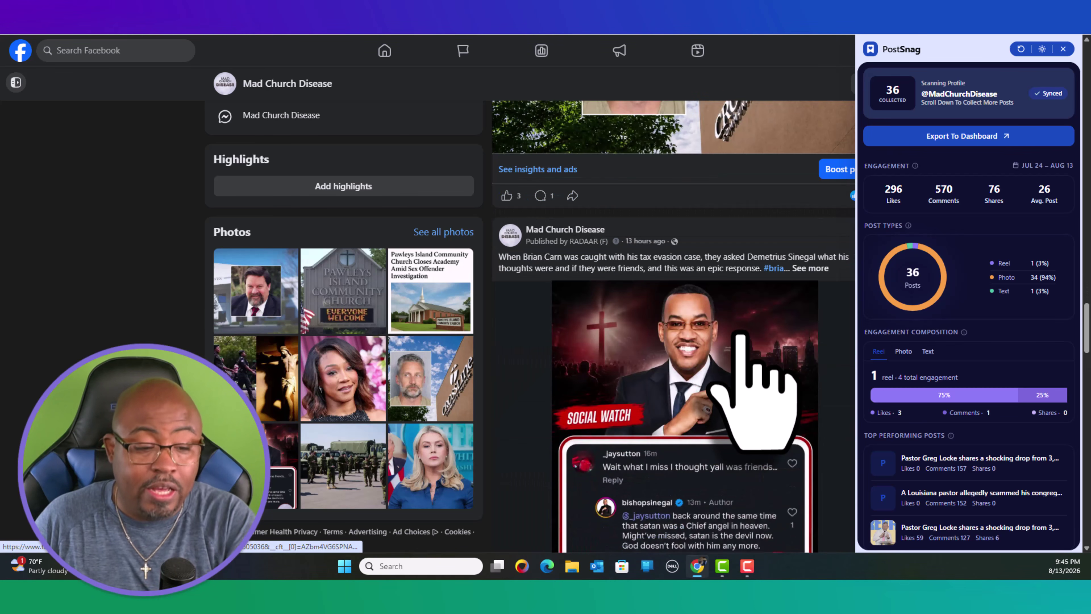
scroll(741, 334, down, 3)
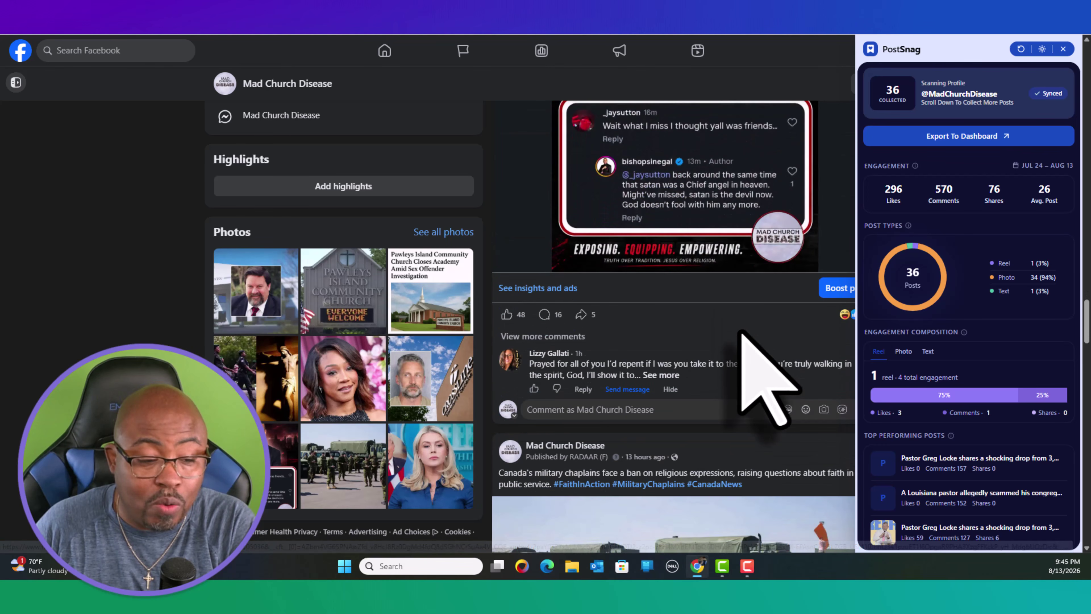
scroll(740, 334, down, 2)
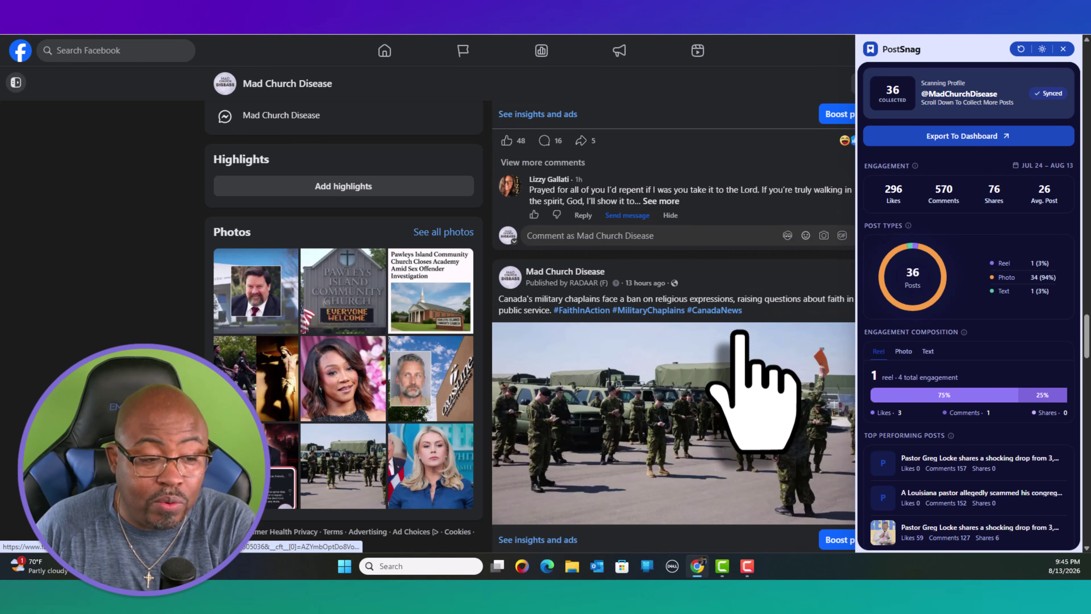
scroll(740, 335, down, 1)
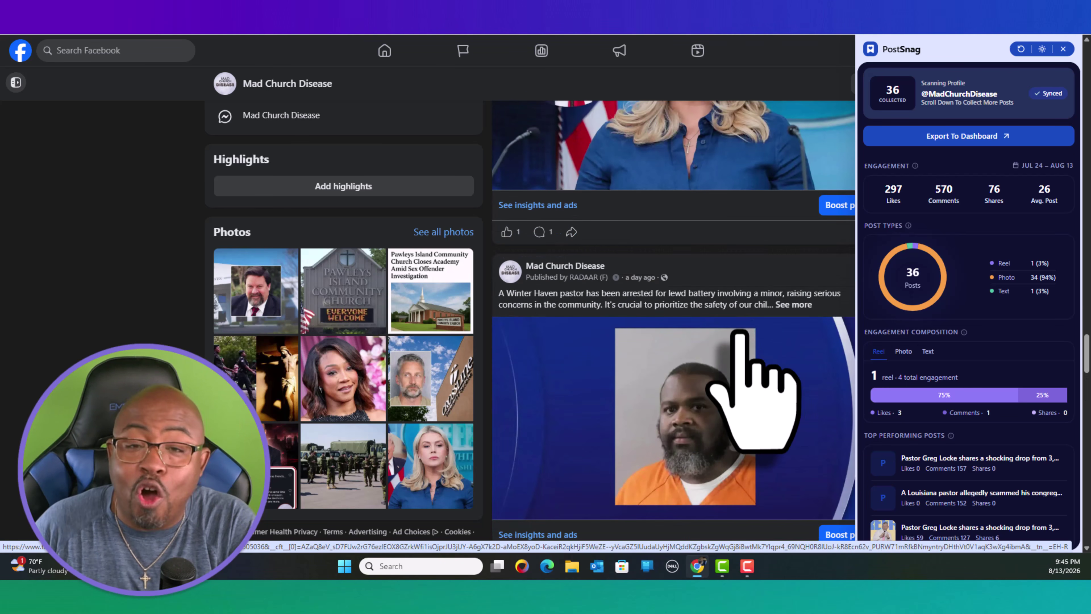
scroll(739, 331, down, 4)
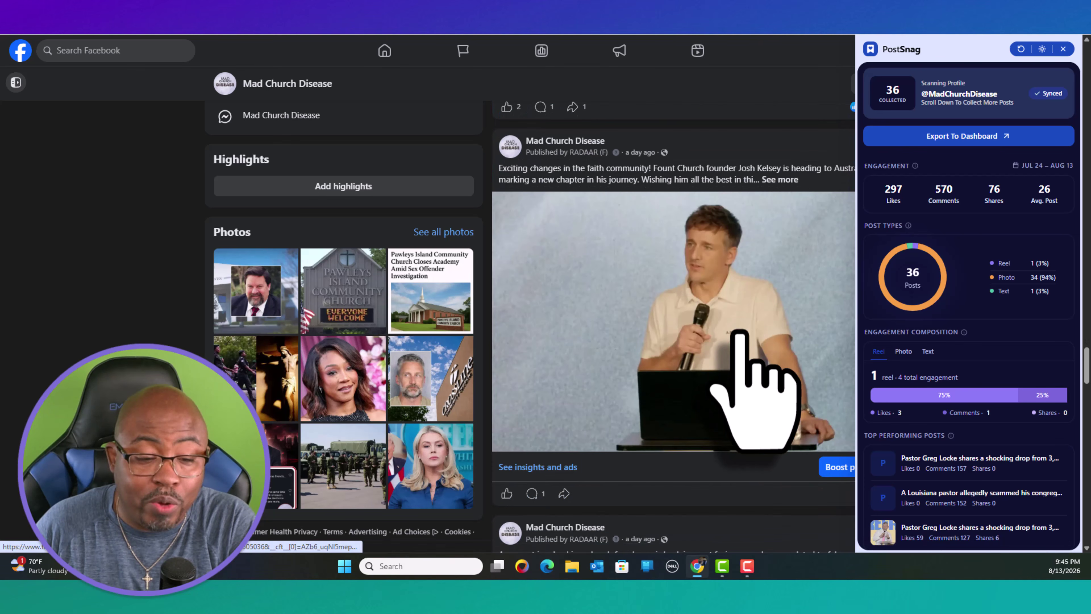
scroll(739, 335, down, 6)
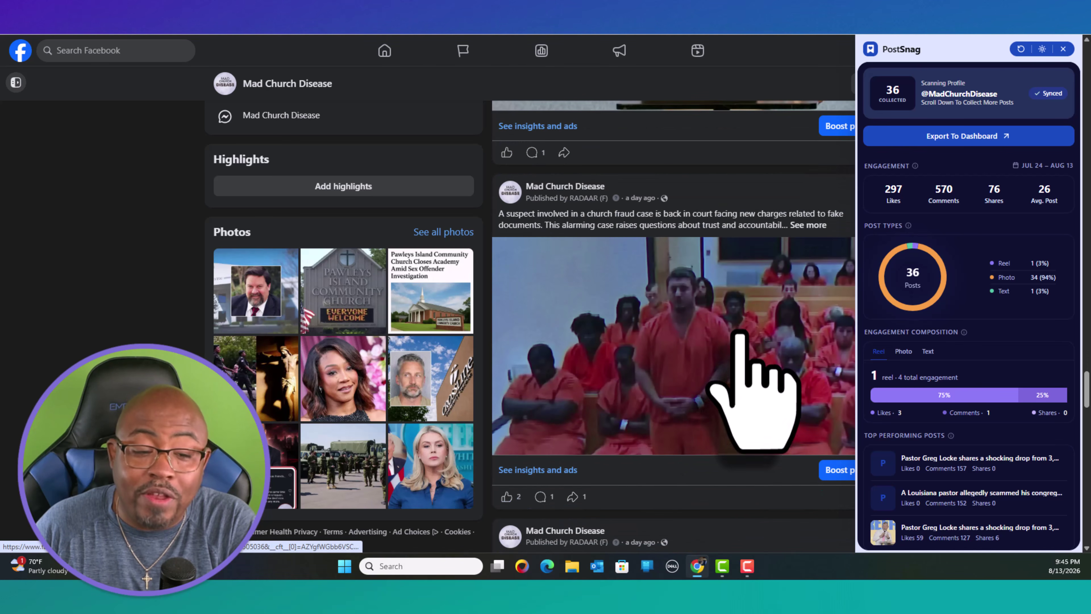
scroll(739, 335, down, 9)
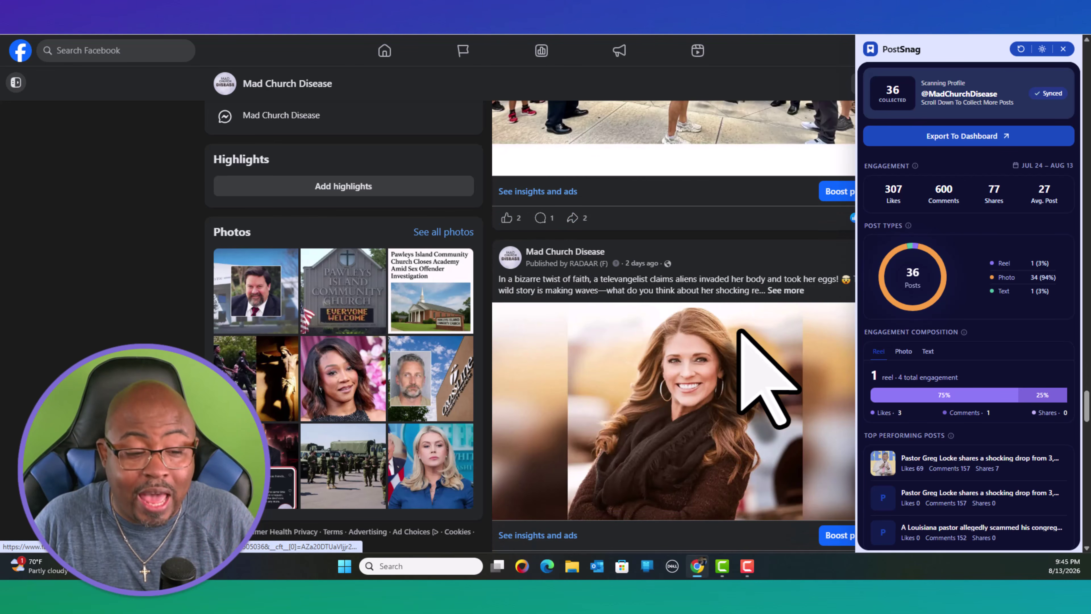
scroll(739, 331, down, 8)
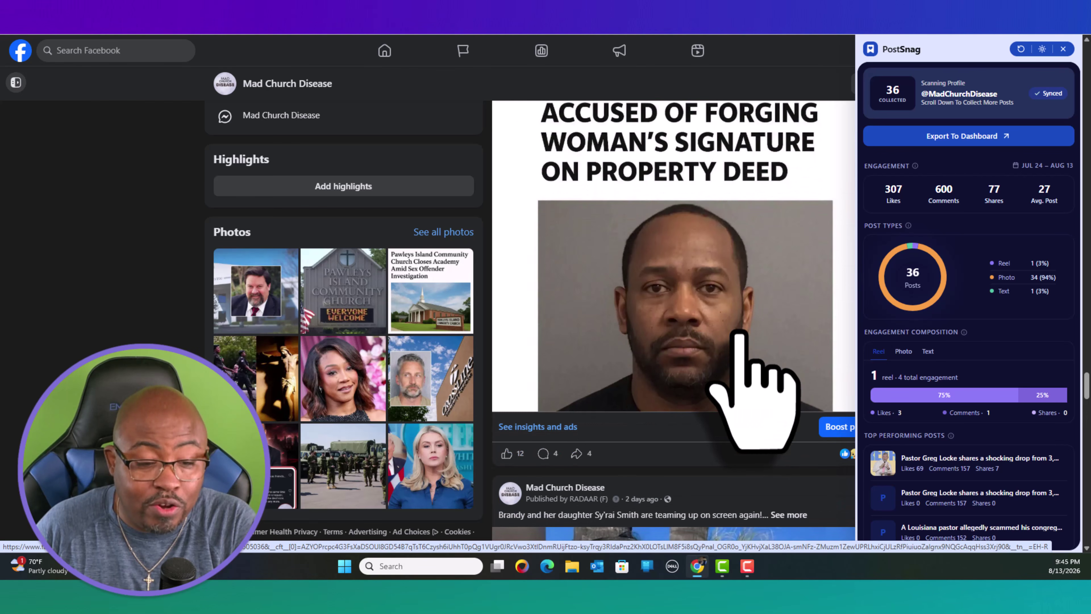
scroll(739, 334, down, 4)
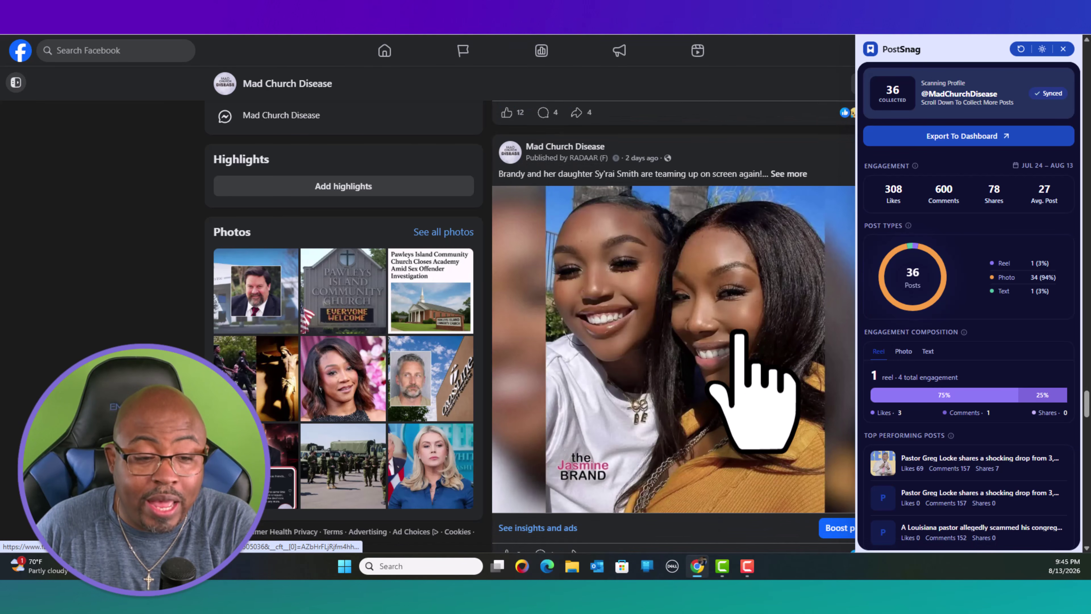
scroll(740, 335, down, 4)
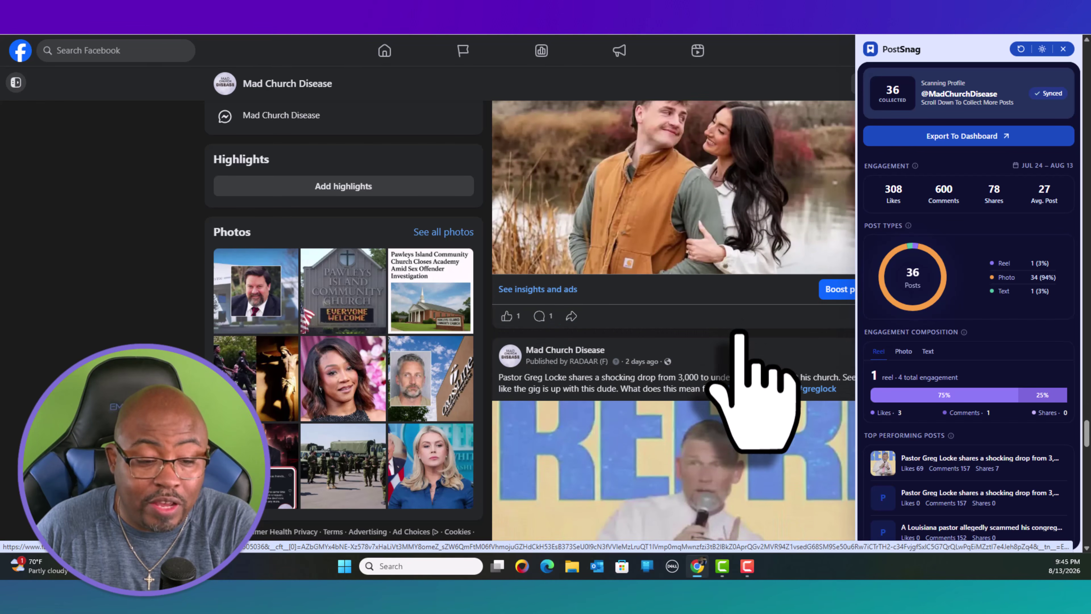
scroll(740, 336, down, 9)
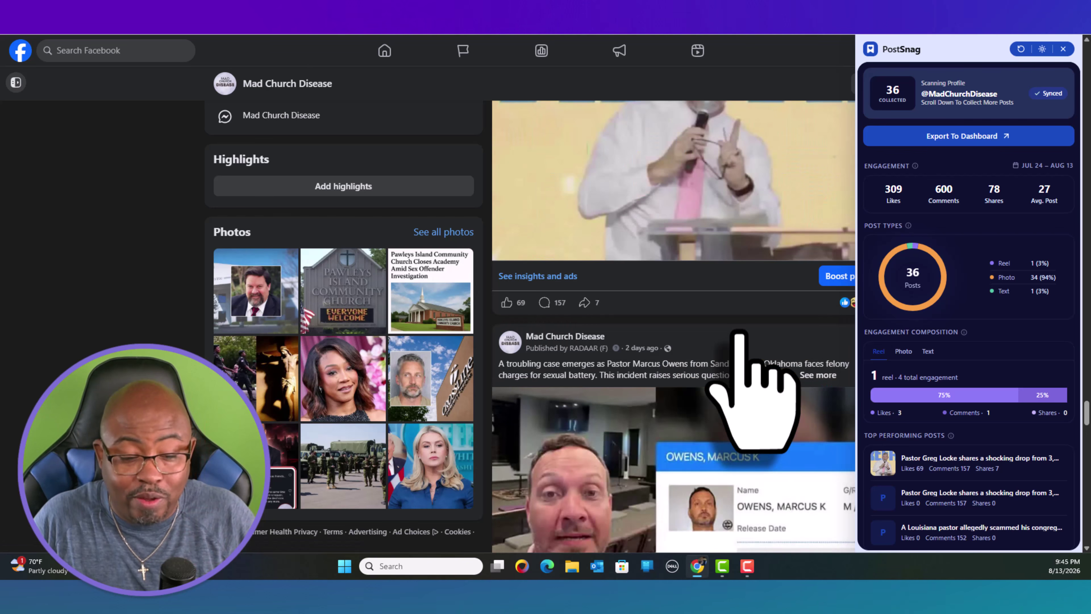
scroll(739, 335, down, 12)
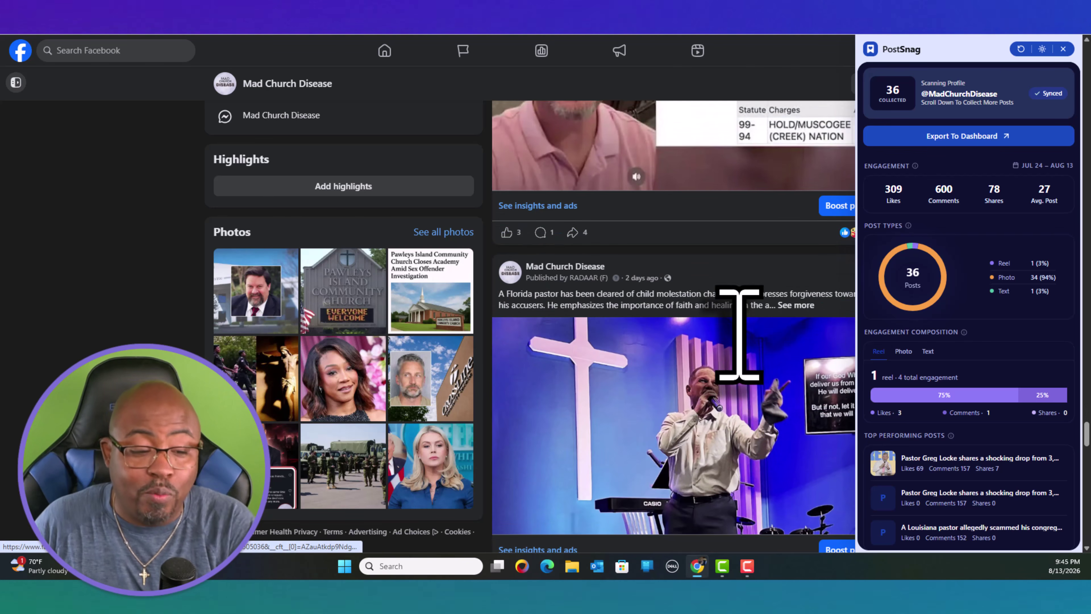
scroll(740, 335, down, 3)
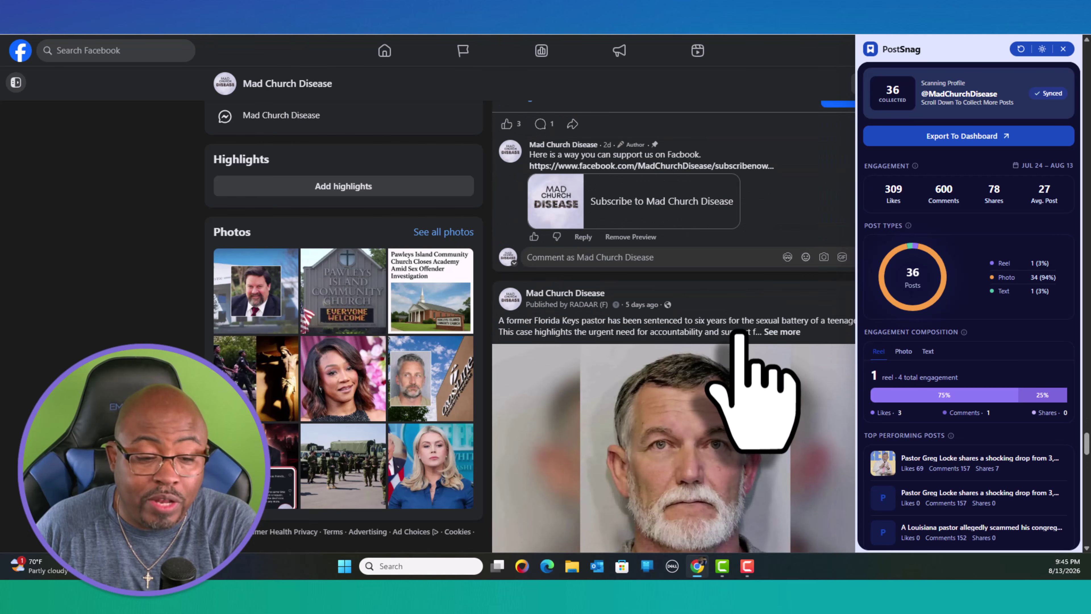
scroll(739, 335, down, 3)
scroll(740, 336, down, 7)
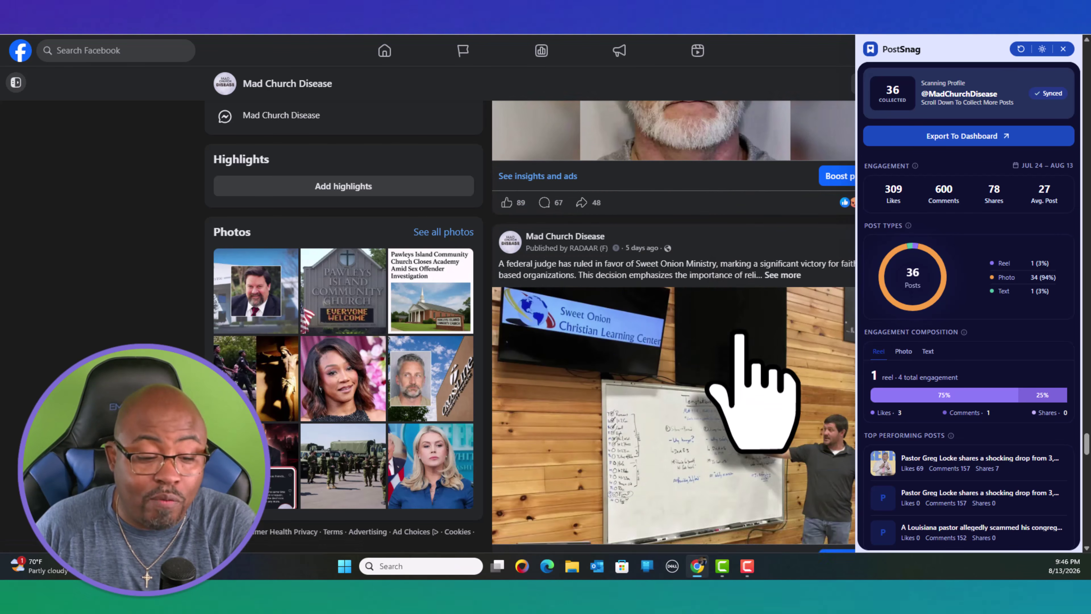
scroll(739, 335, down, 4)
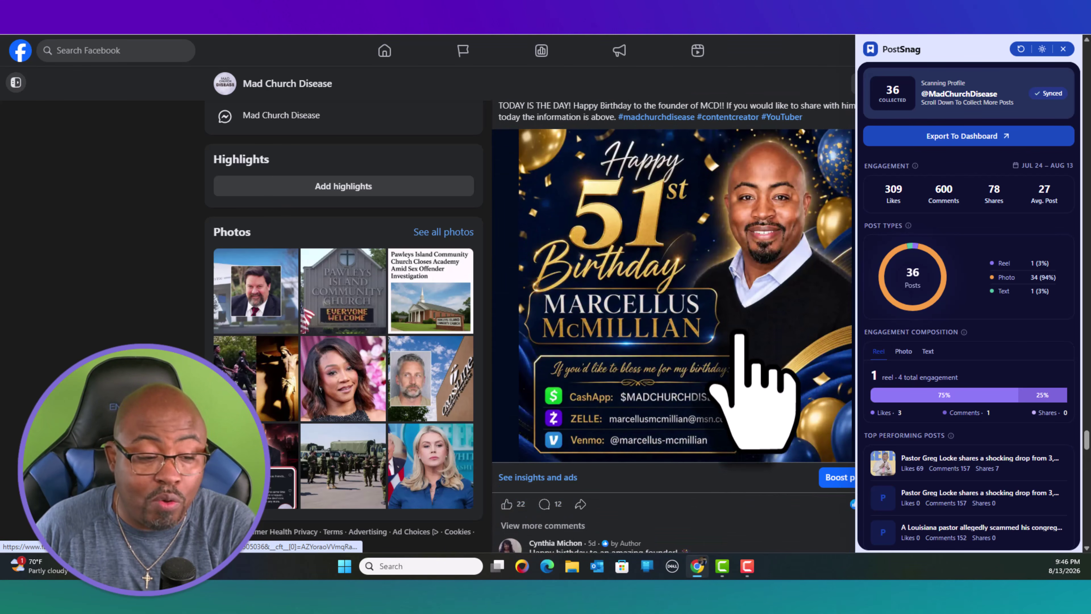
scroll(739, 335, down, 12)
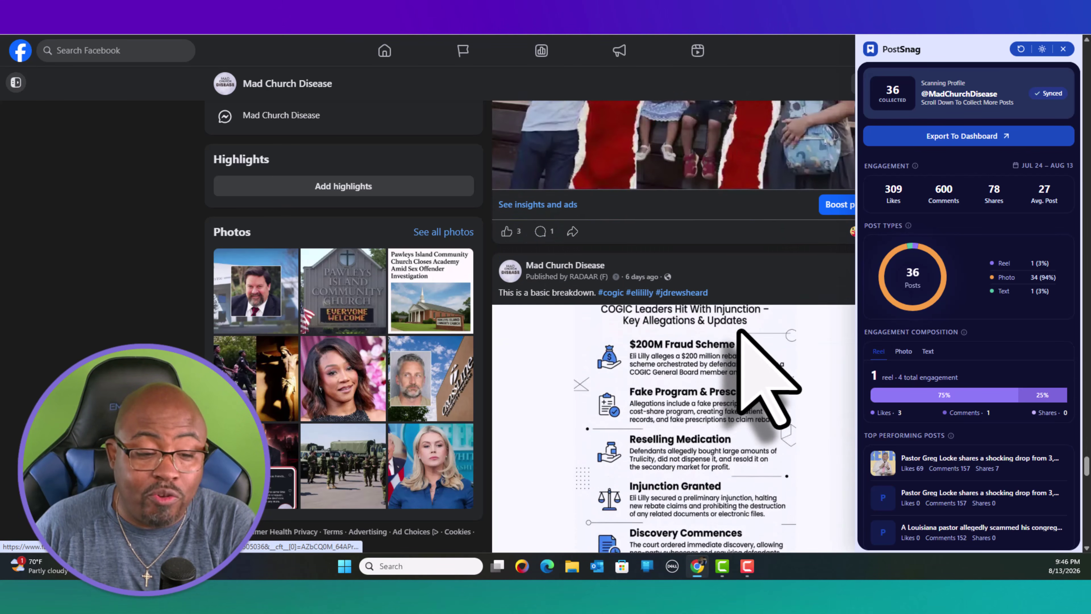
scroll(740, 335, down, 4)
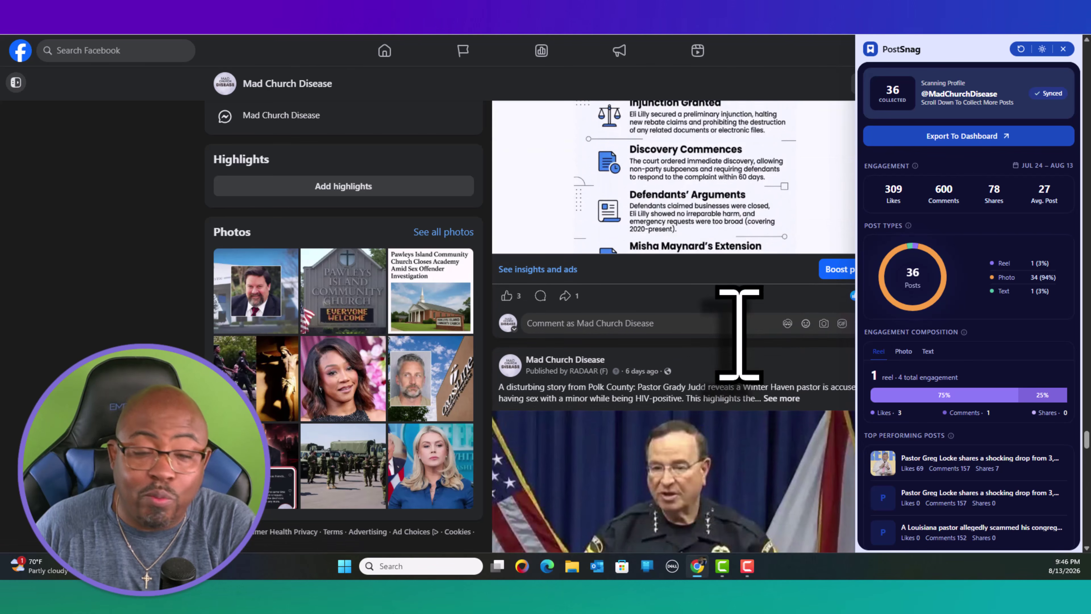
scroll(740, 336, down, 13)
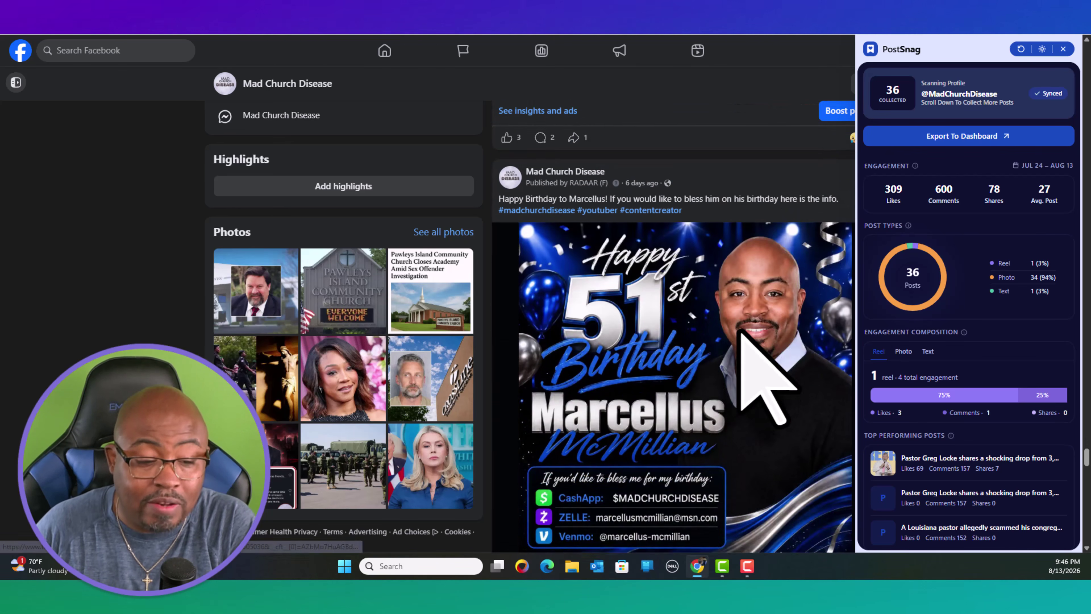
scroll(739, 335, down, 10)
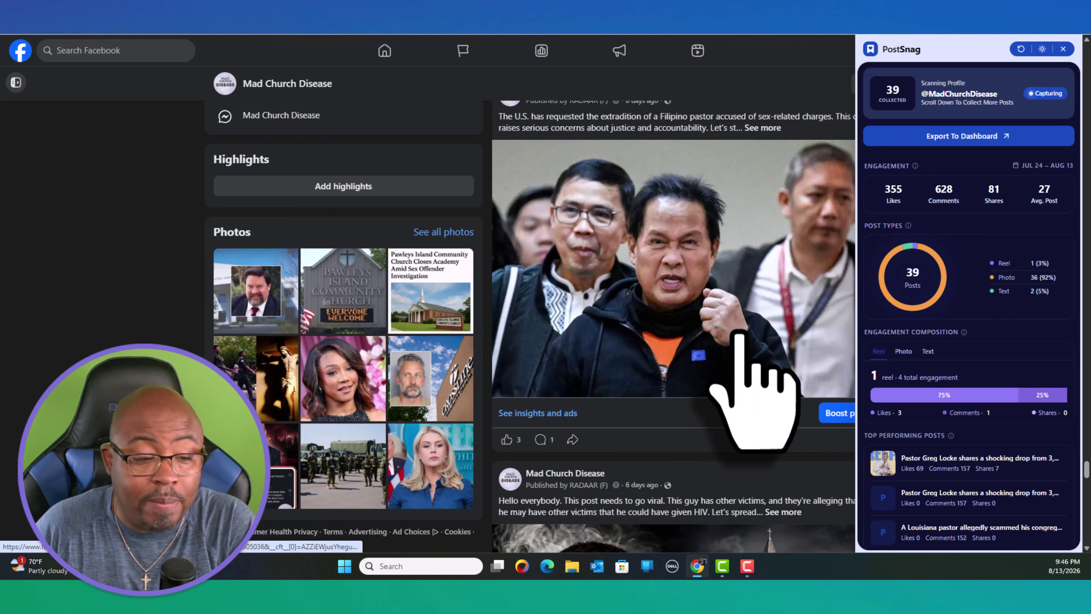
scroll(740, 335, down, 12)
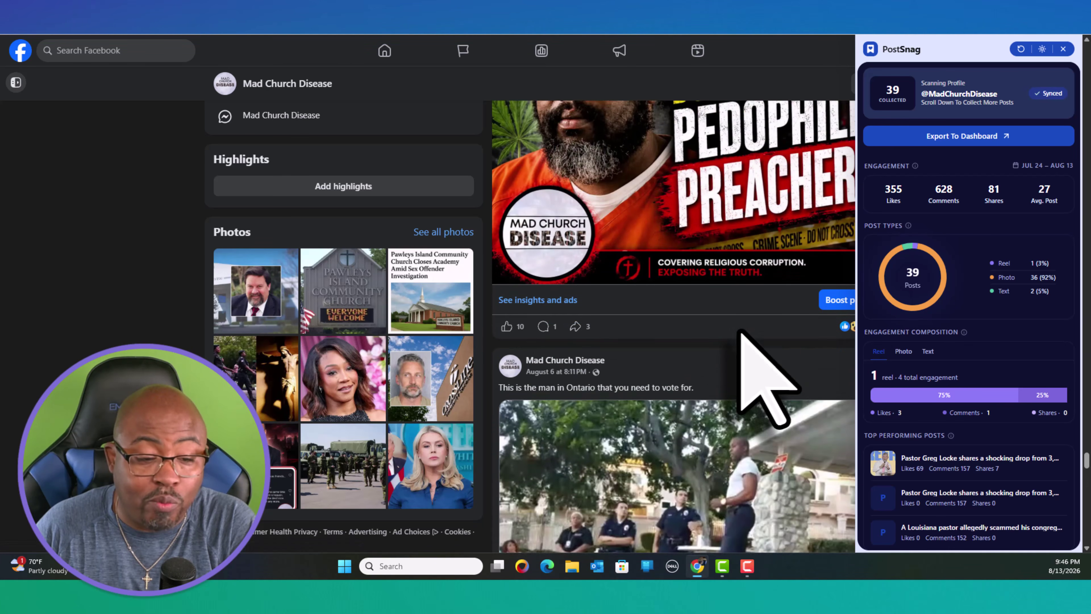
scroll(739, 332, down, 4)
scroll(740, 334, down, 6)
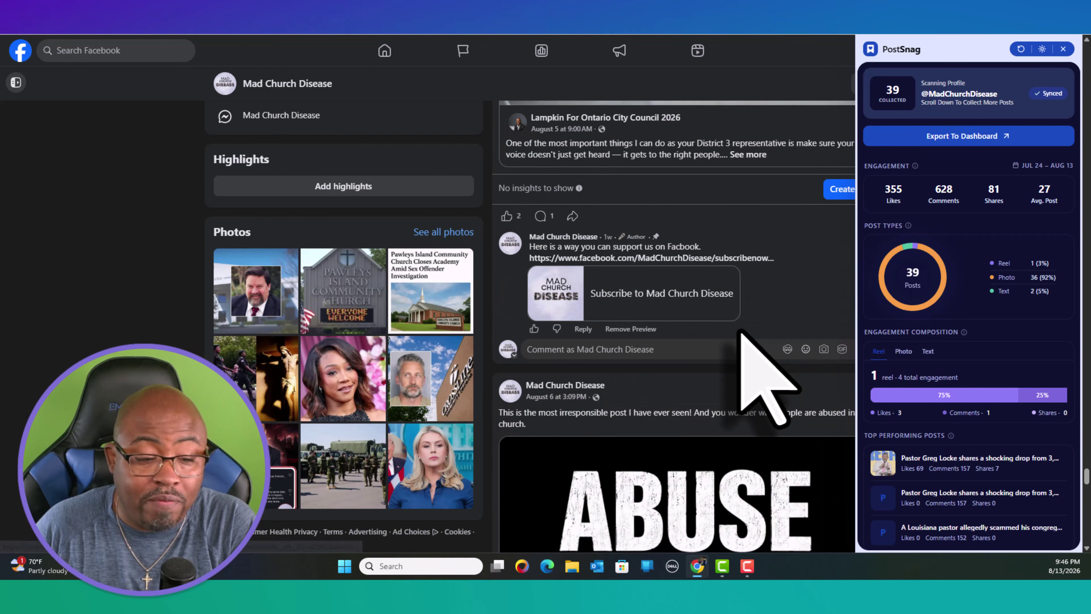
scroll(739, 332, down, 4)
scroll(740, 334, down, 9)
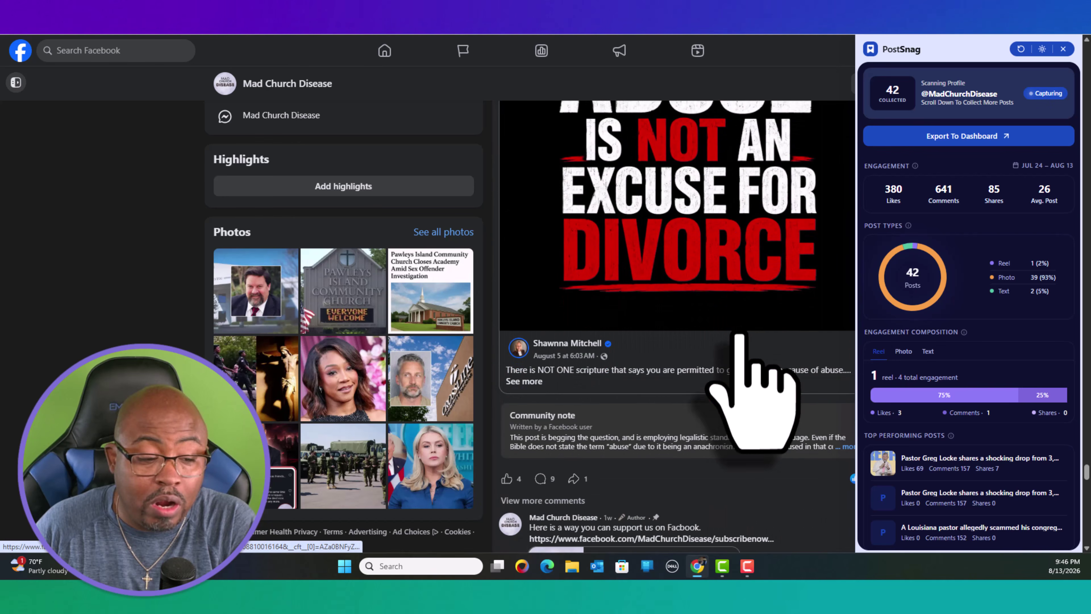
scroll(740, 332, down, 9)
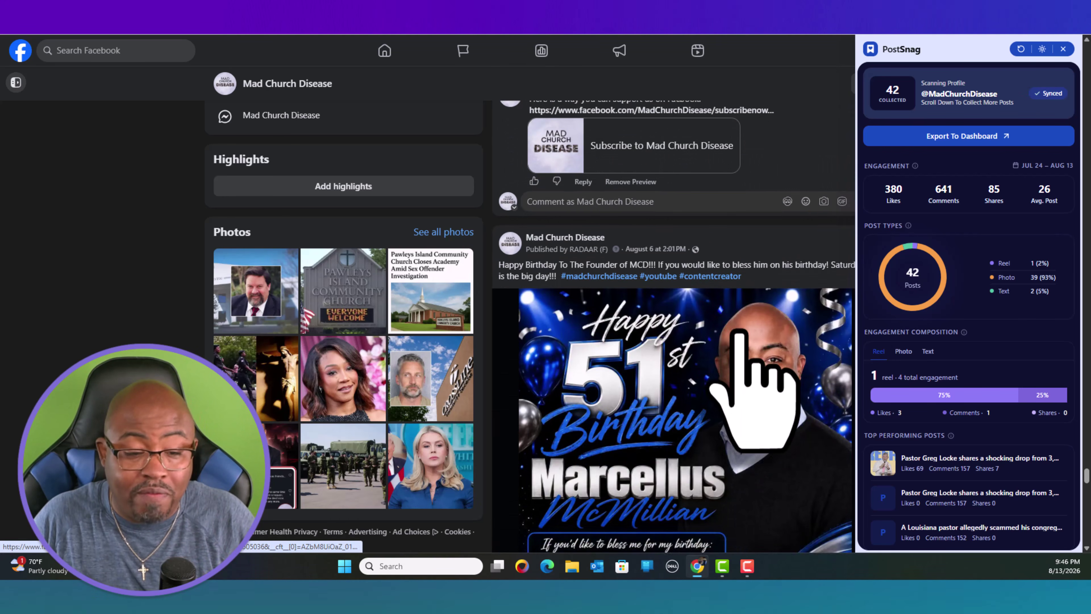
scroll(739, 333, down, 6)
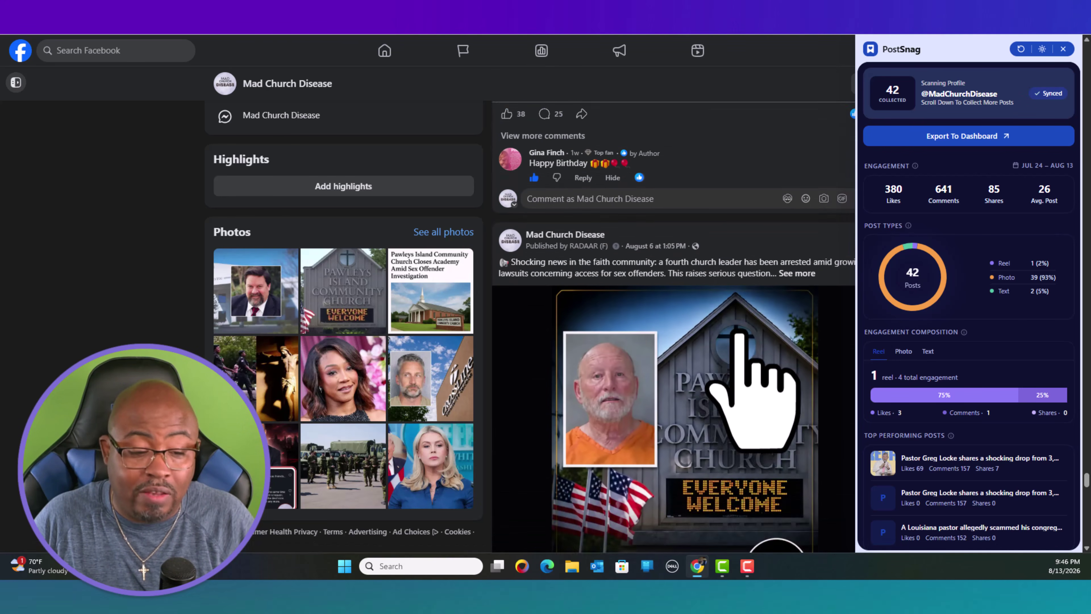
scroll(740, 332, down, 5)
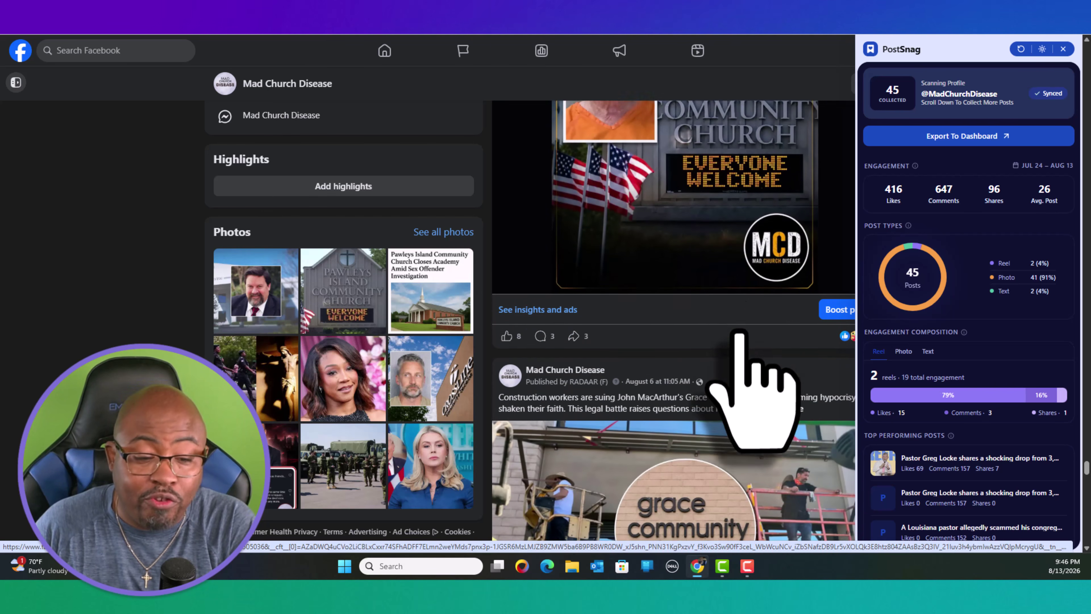
- Continue down through the Mad Church Disease page's posts from August 6 back to July 28 so that PostSnag collects them
scroll(739, 333, down, 5)
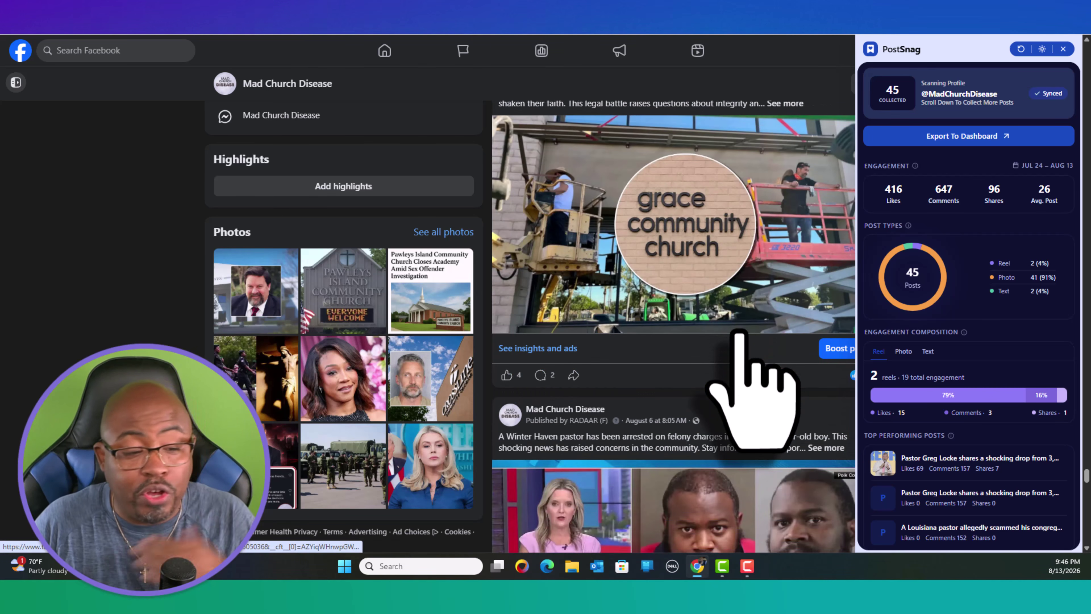
scroll(739, 333, down, 3)
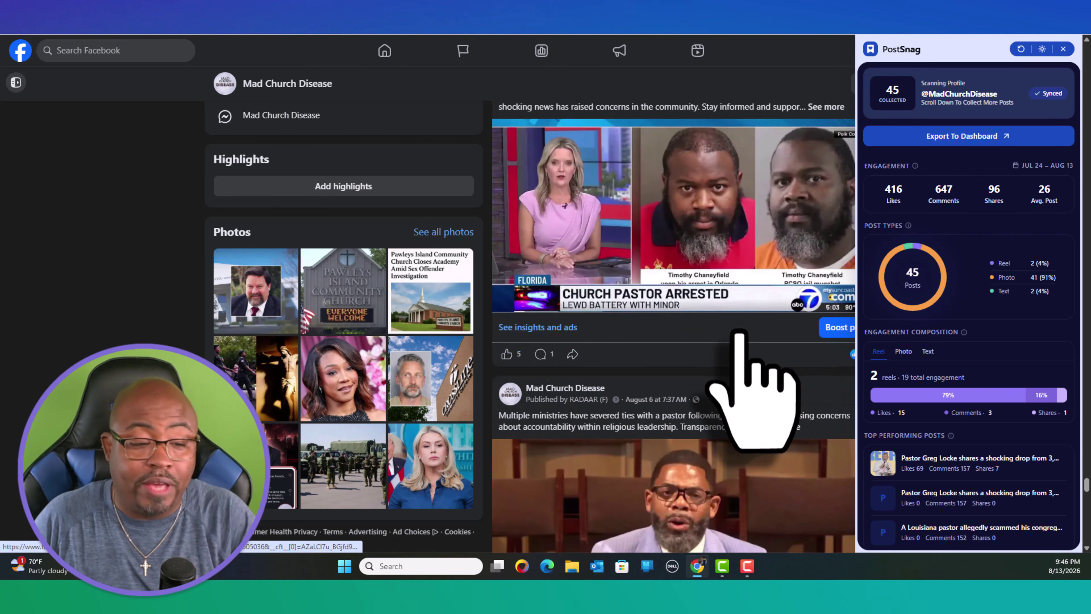
scroll(739, 333, down, 5)
scroll(740, 335, down, 4)
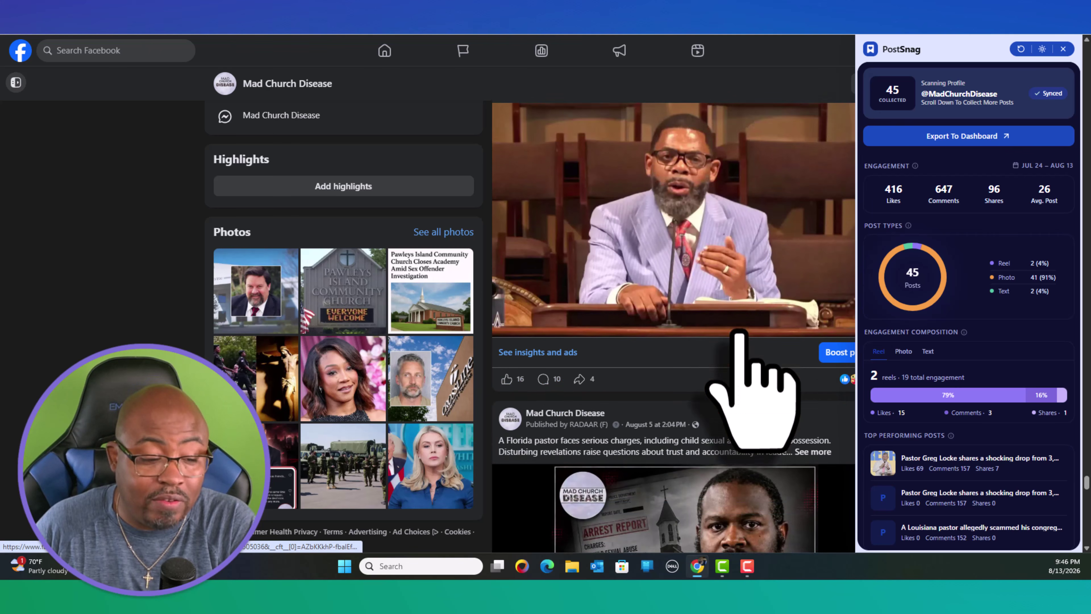
scroll(740, 335, down, 11)
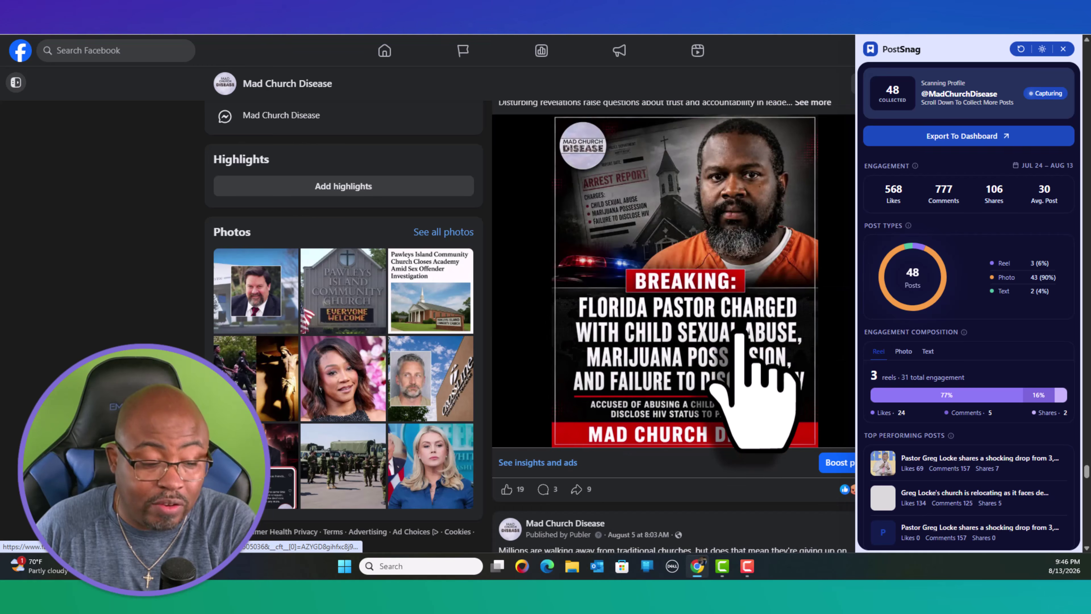
scroll(739, 333, down, 4)
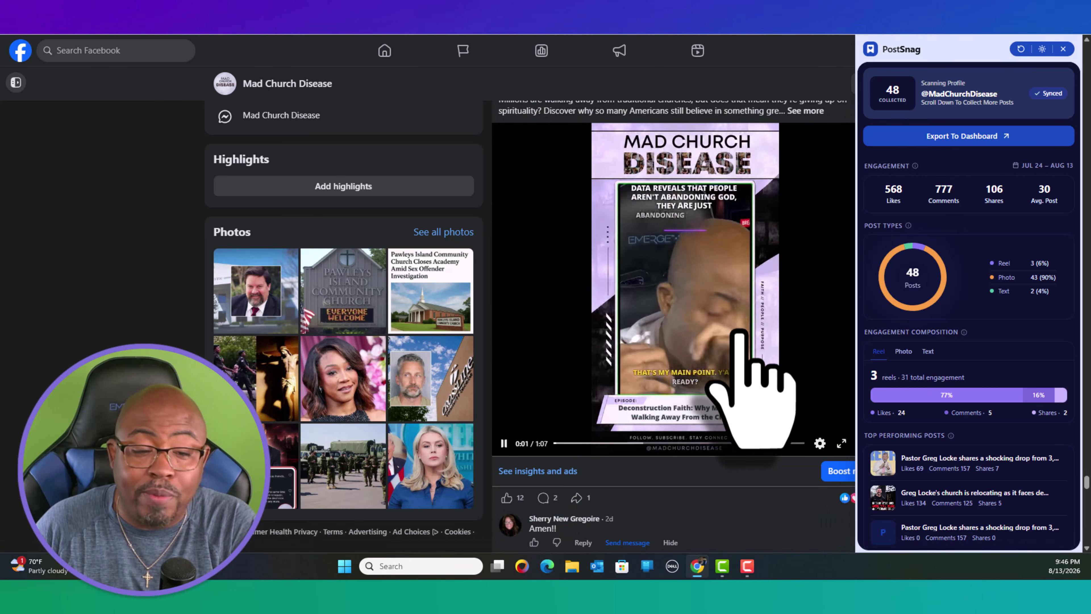
scroll(739, 333, down, 9)
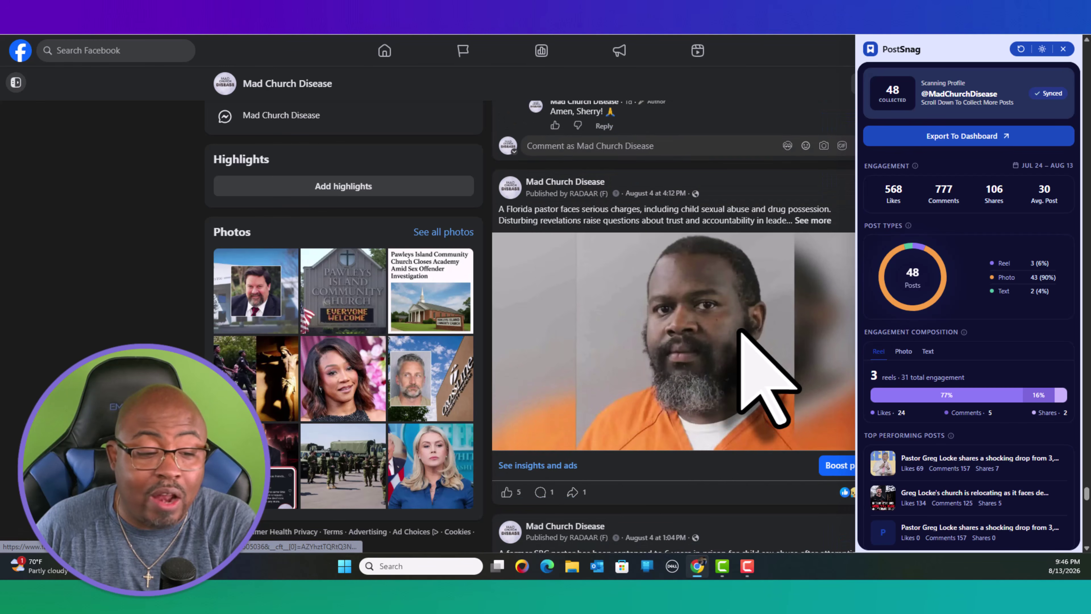
scroll(739, 333, down, 11)
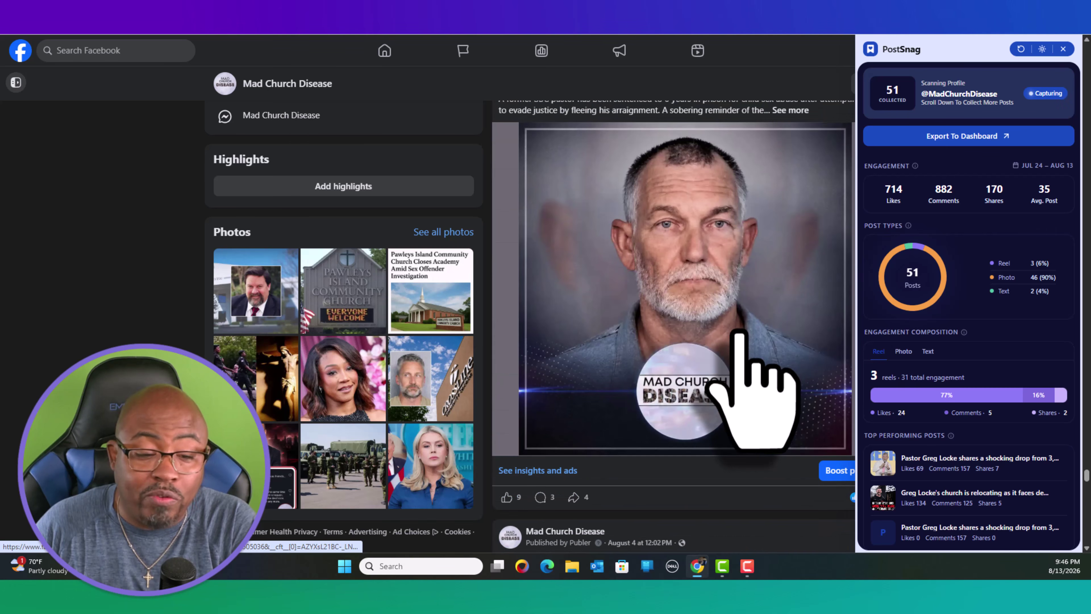
scroll(739, 333, down, 7)
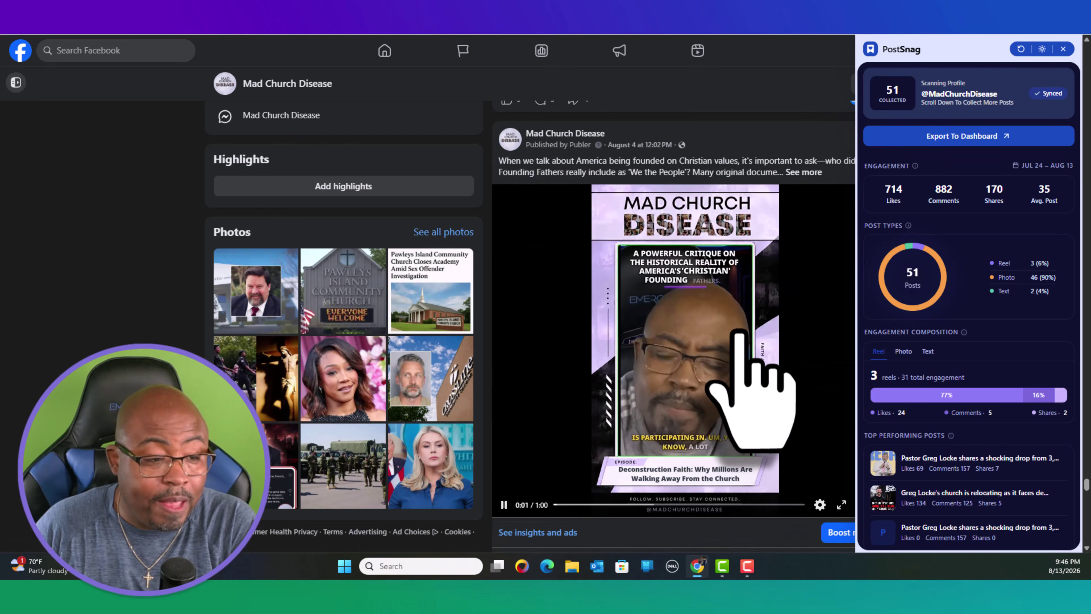
scroll(739, 333, down, 4)
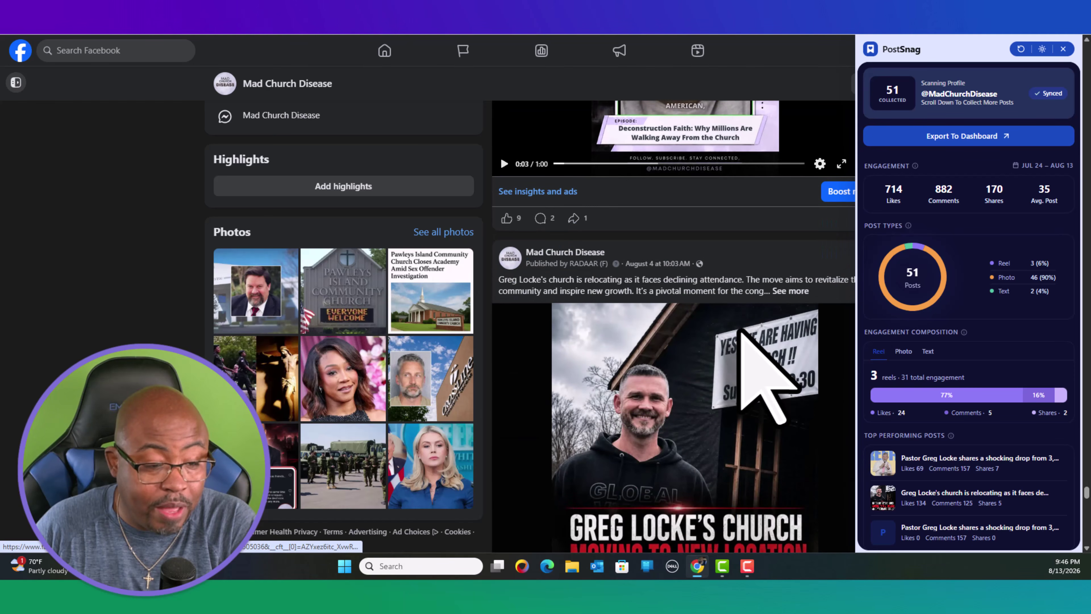
scroll(740, 333, down, 9)
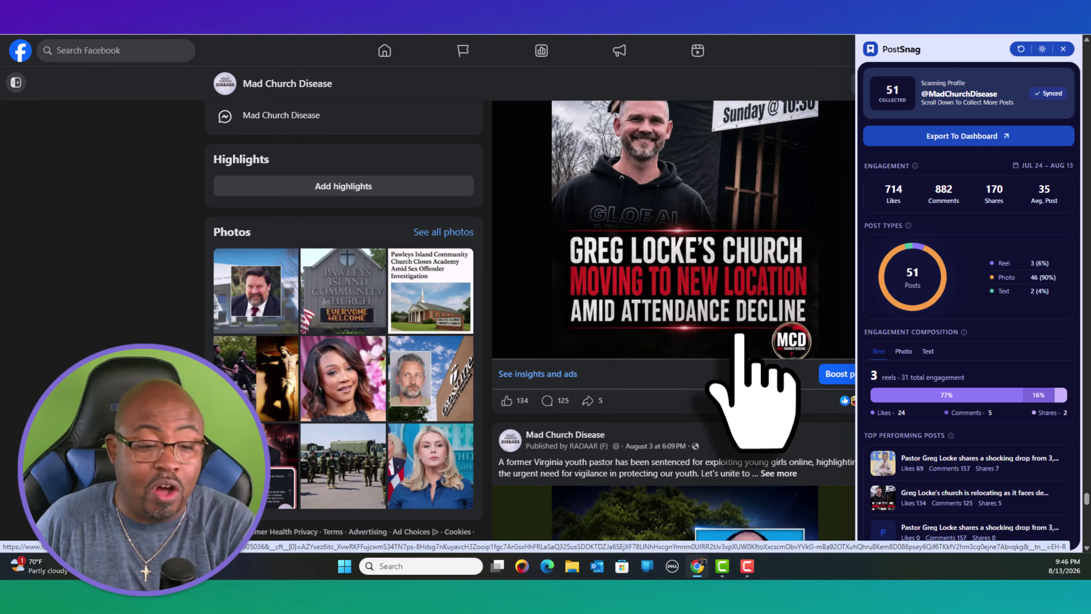
scroll(740, 331, down, 8)
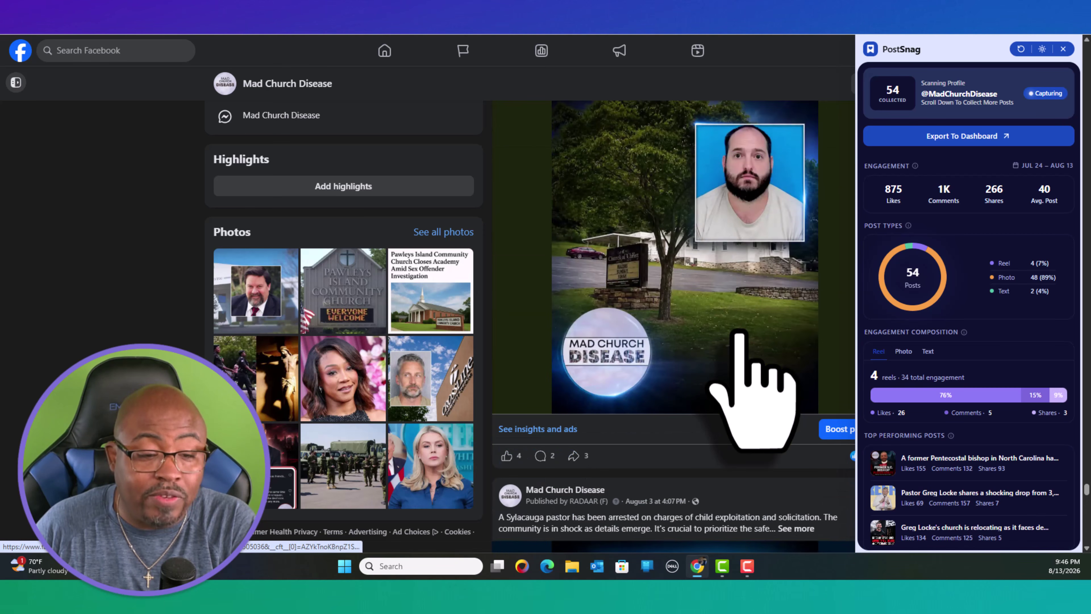
scroll(739, 333, down, 10)
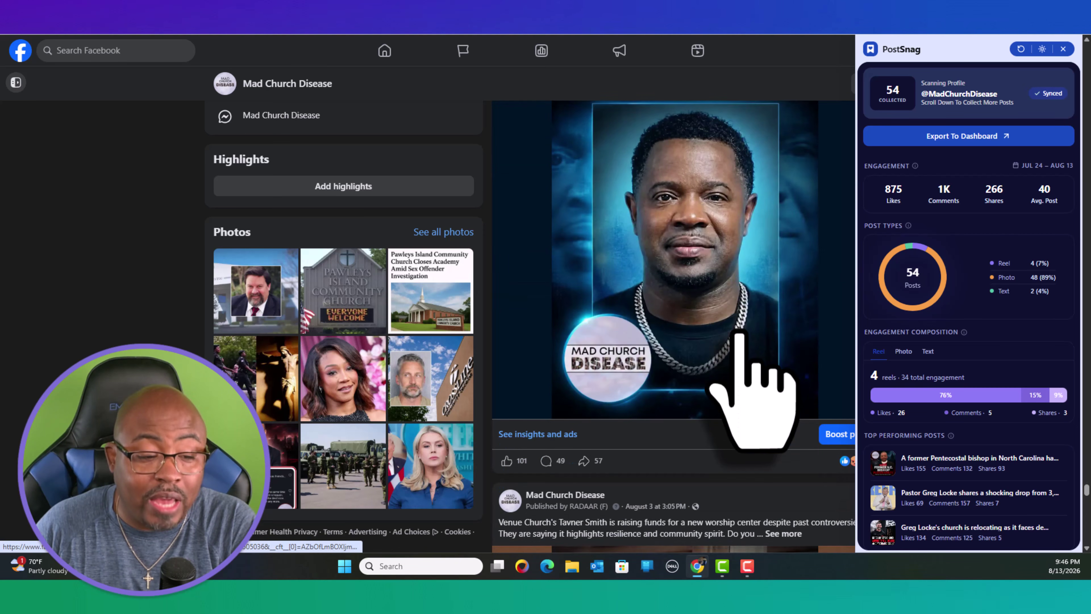
scroll(739, 333, down, 2)
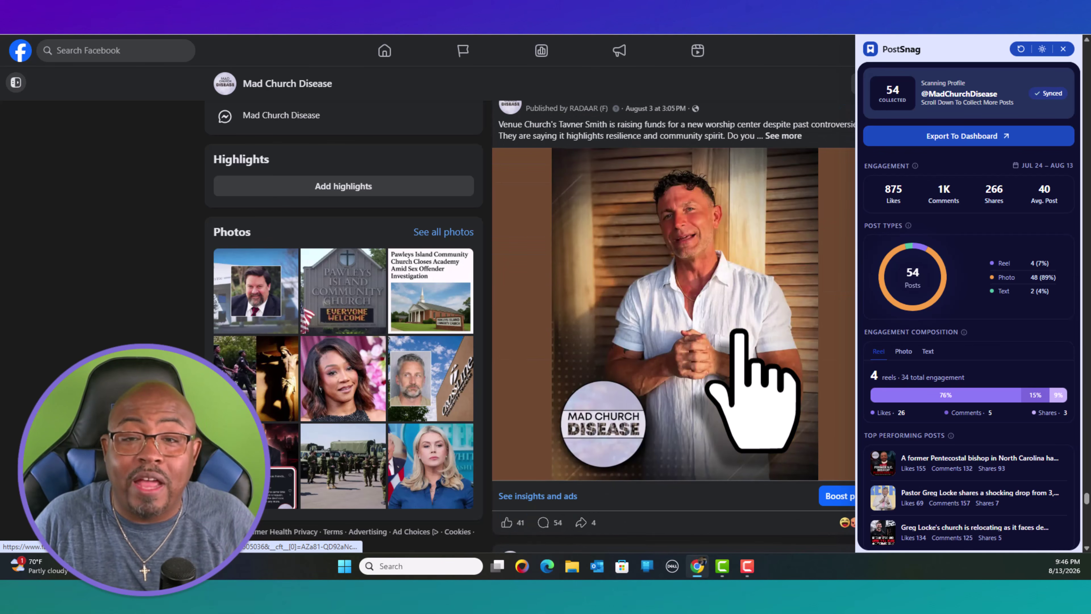
scroll(739, 333, down, 8)
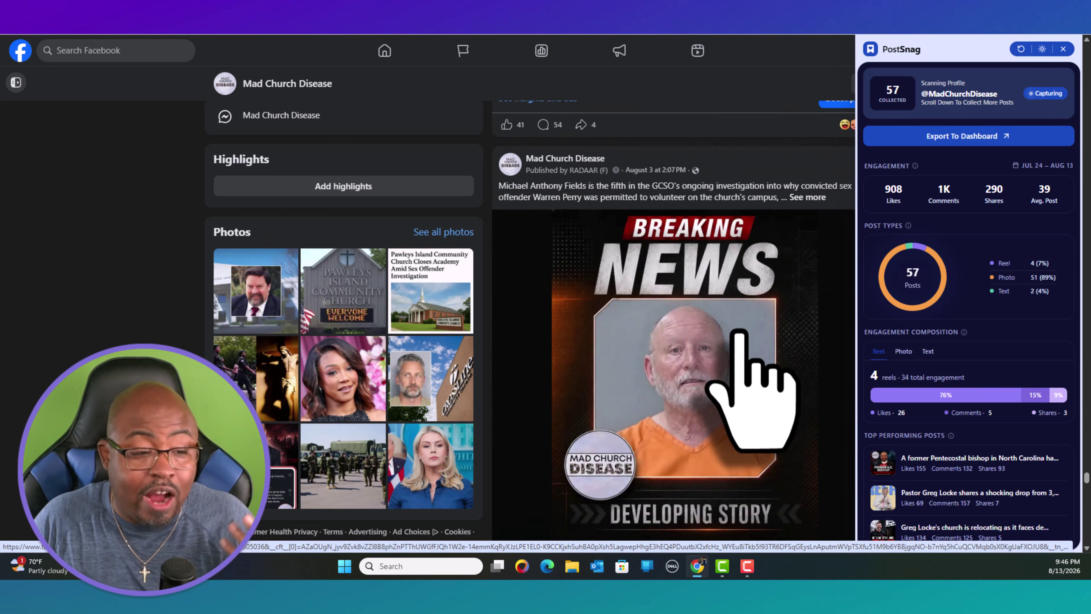
scroll(738, 333, down, 12)
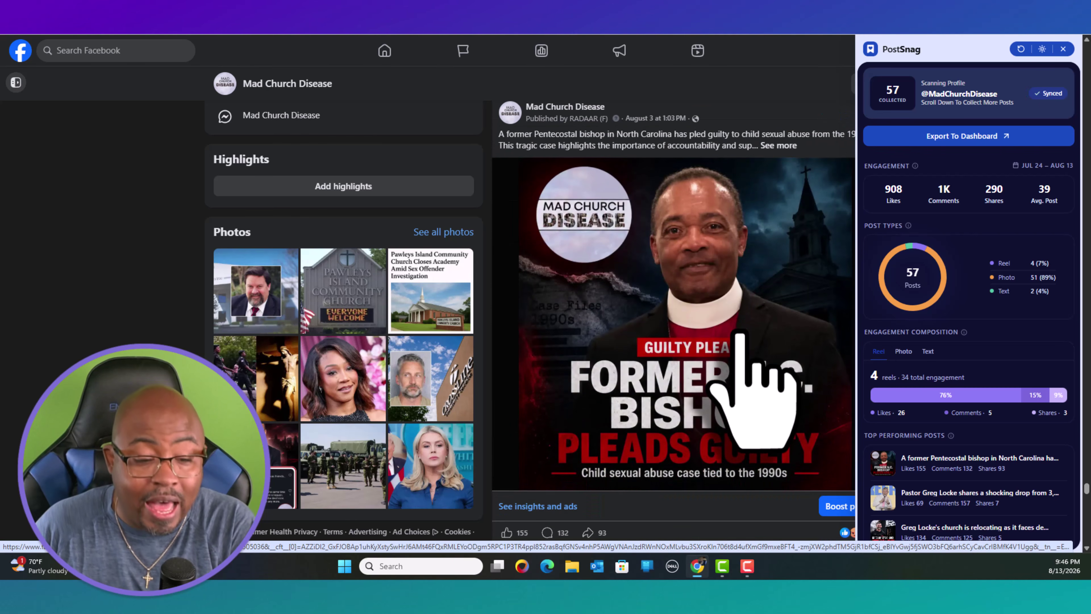
scroll(741, 334, down, 7)
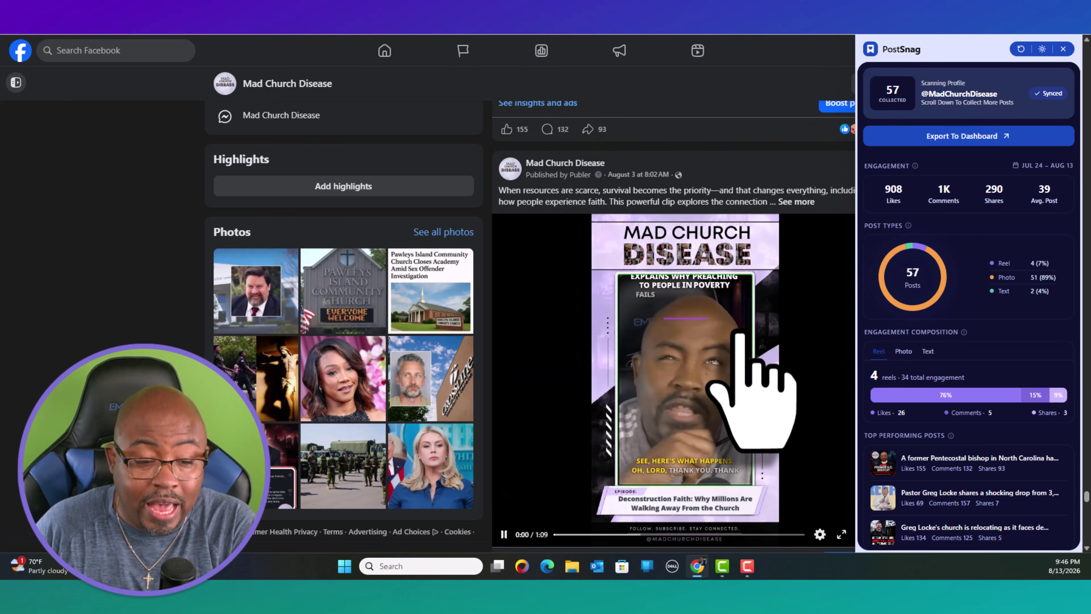
scroll(739, 334, down, 9)
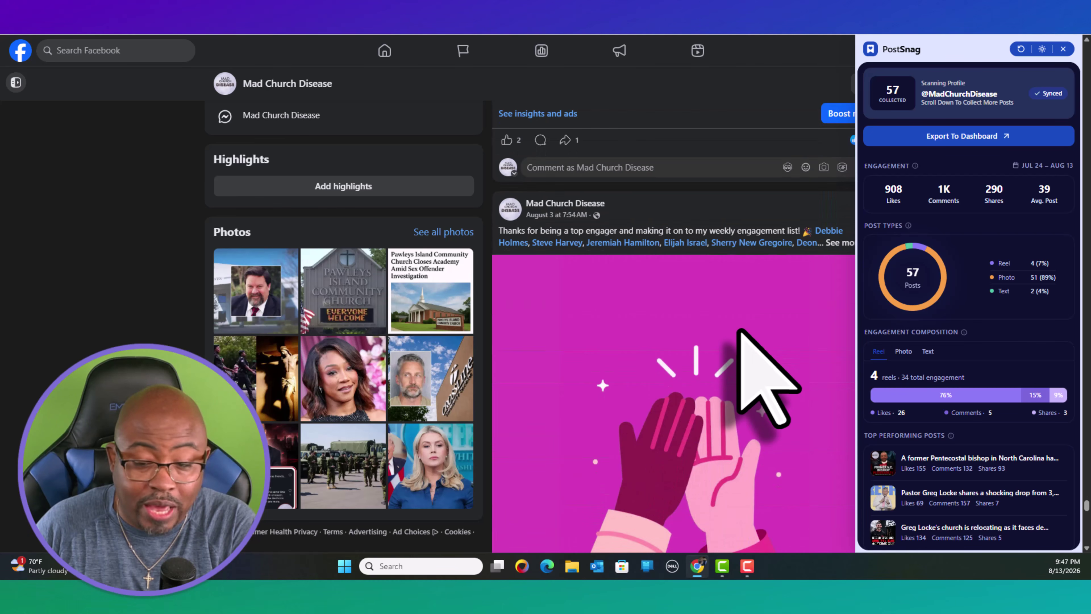
scroll(738, 330, down, 7)
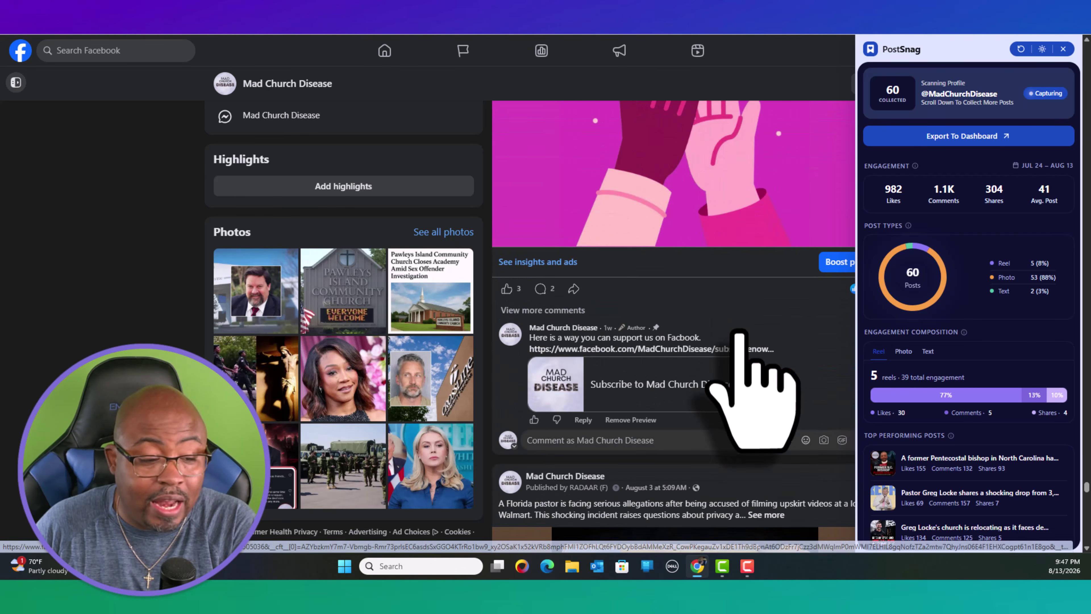
scroll(739, 333, down, 8)
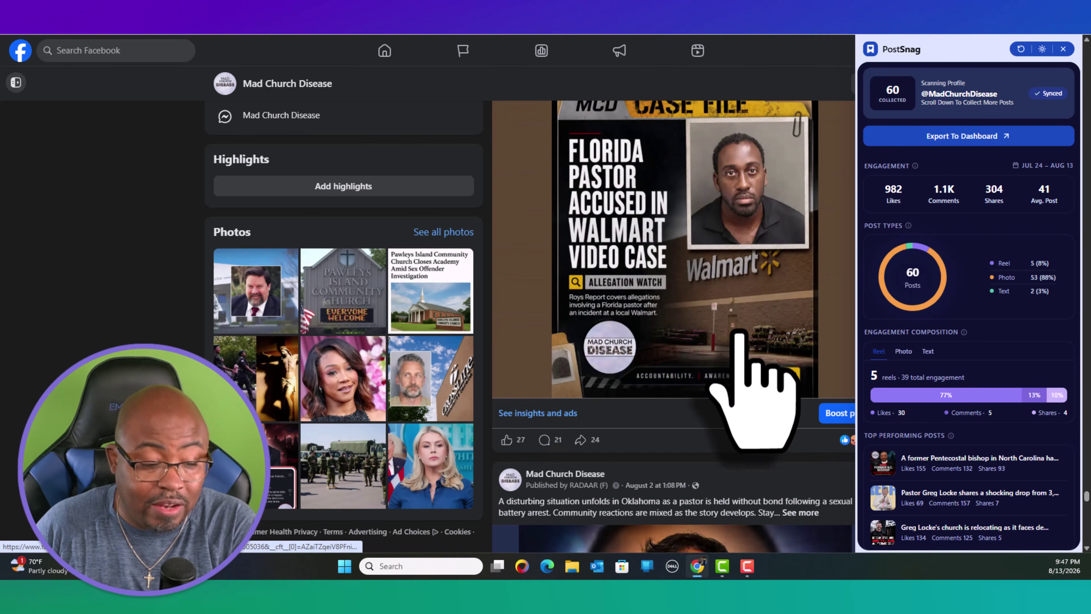
scroll(739, 333, down, 6)
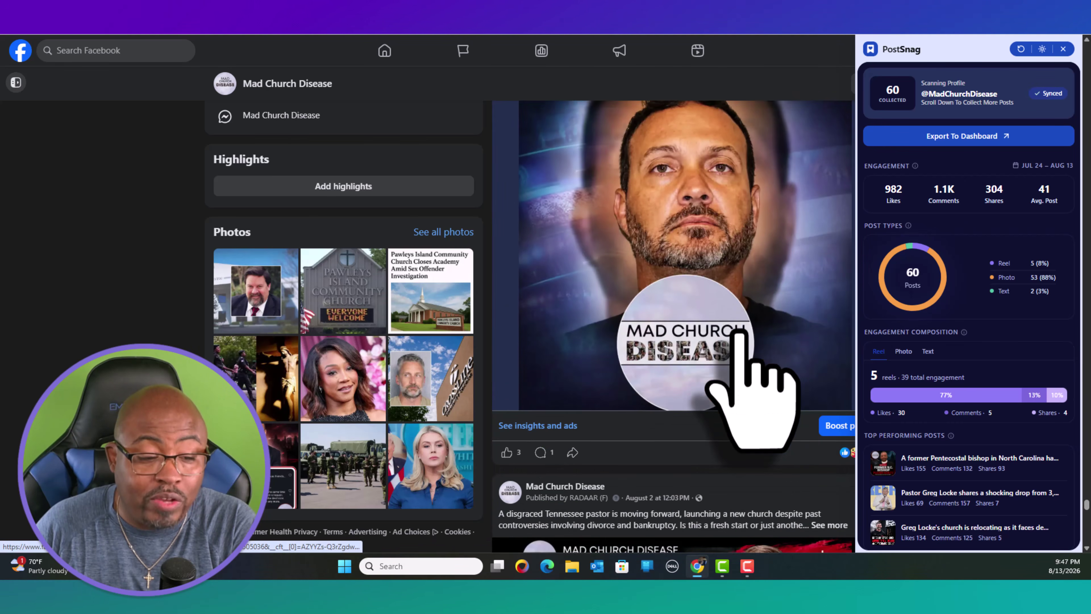
scroll(740, 335, down, 12)
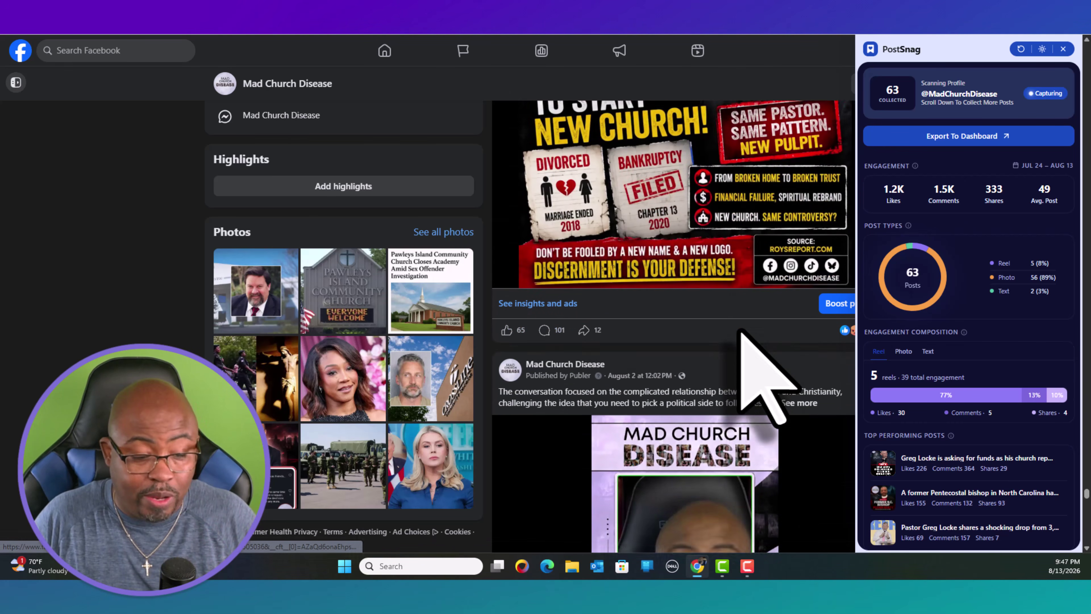
scroll(740, 334, down, 3)
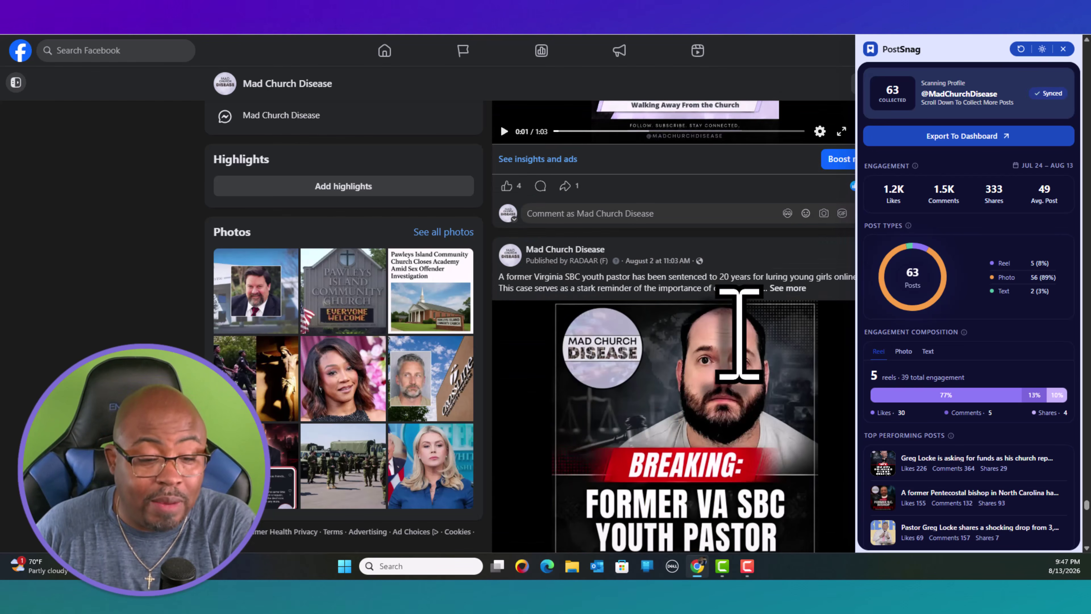
scroll(739, 334, down, 2)
scroll(739, 335, down, 3)
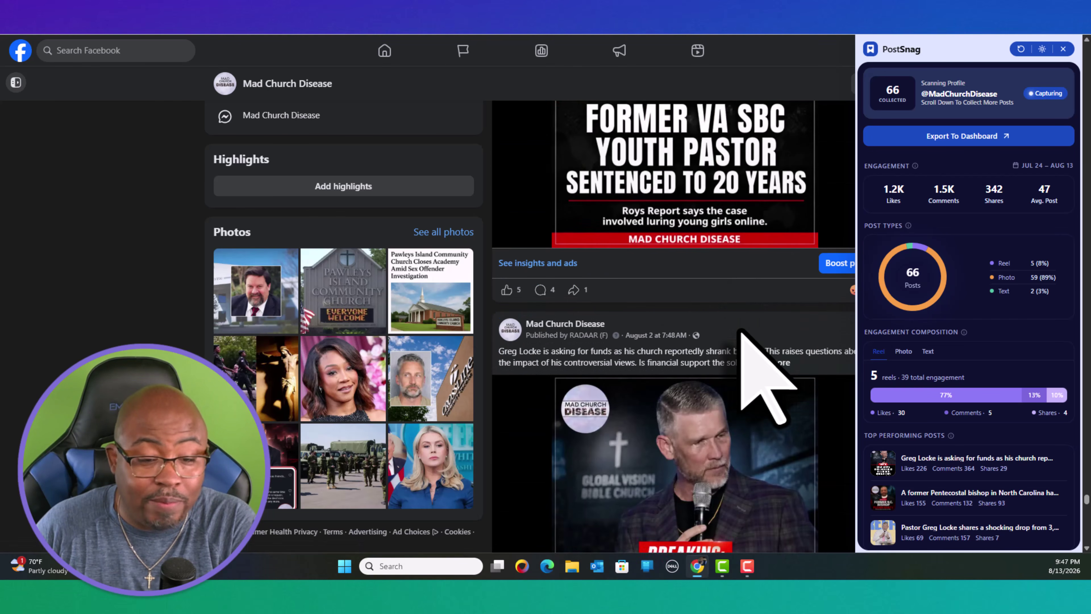
scroll(739, 335, down, 4)
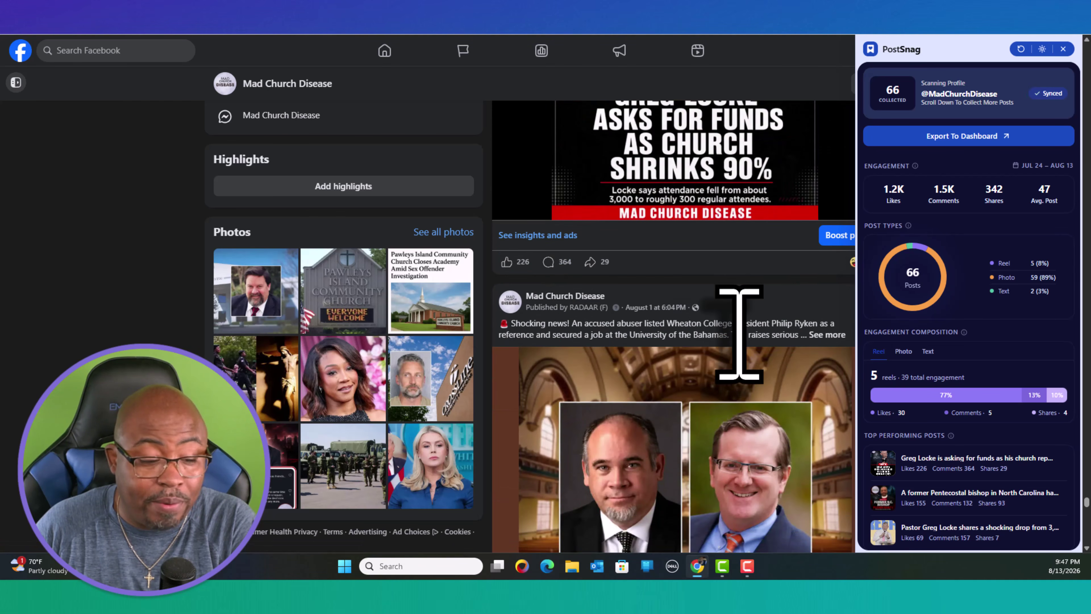
scroll(740, 335, down, 3)
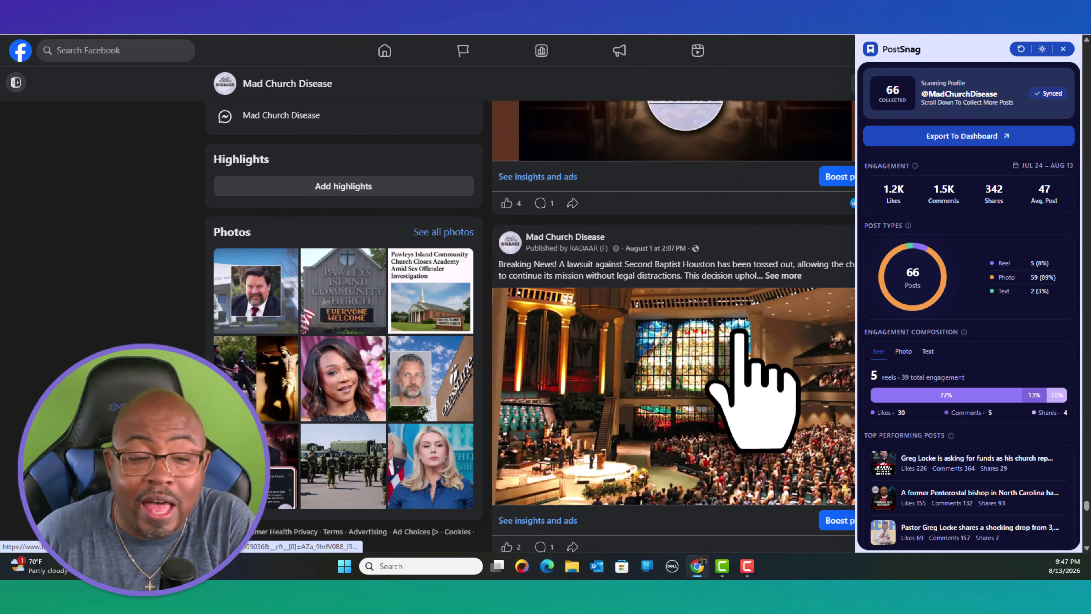
scroll(739, 334, down, 5)
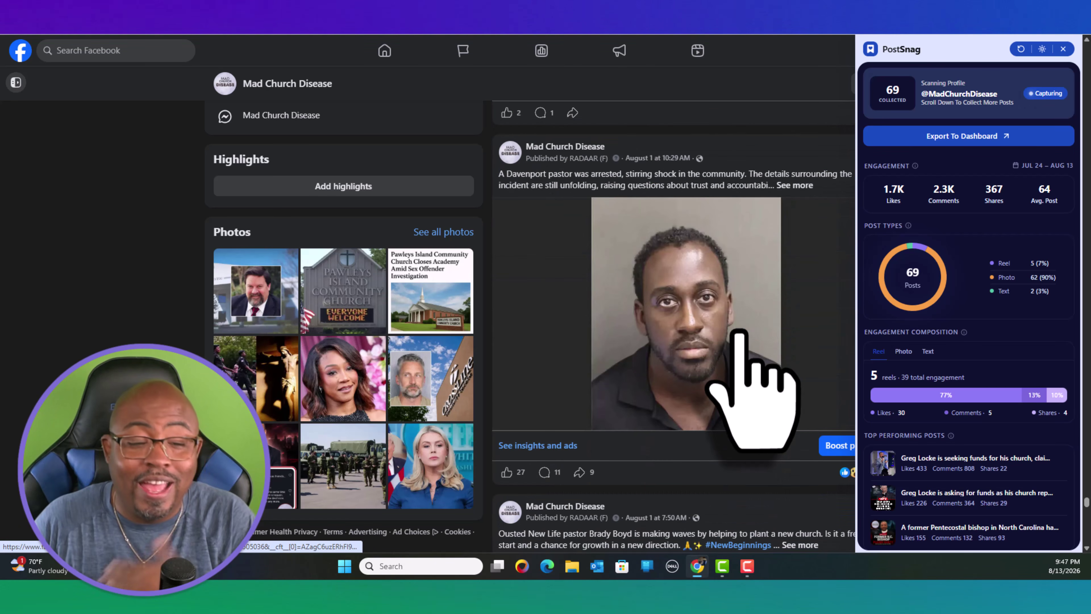
scroll(739, 335, down, 3)
scroll(740, 334, down, 3)
scroll(739, 334, down, 5)
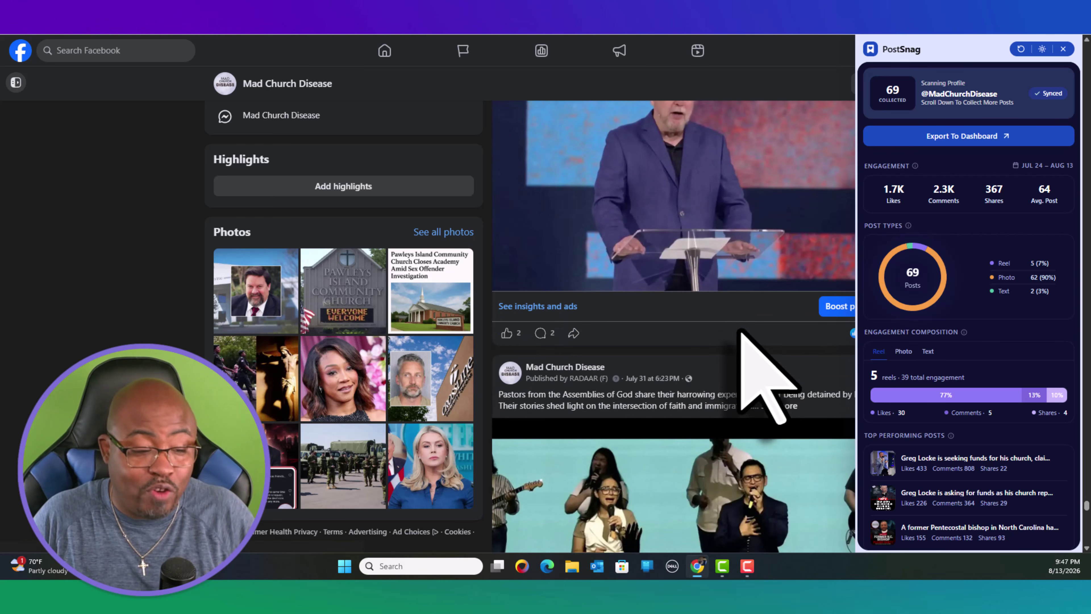
scroll(740, 334, down, 10)
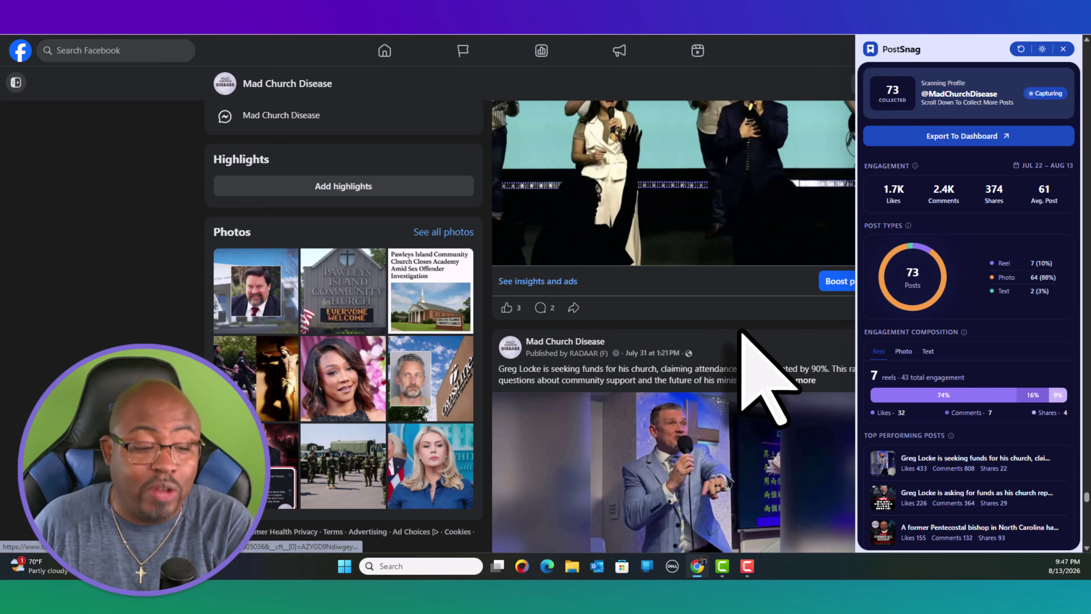
scroll(740, 334, down, 3)
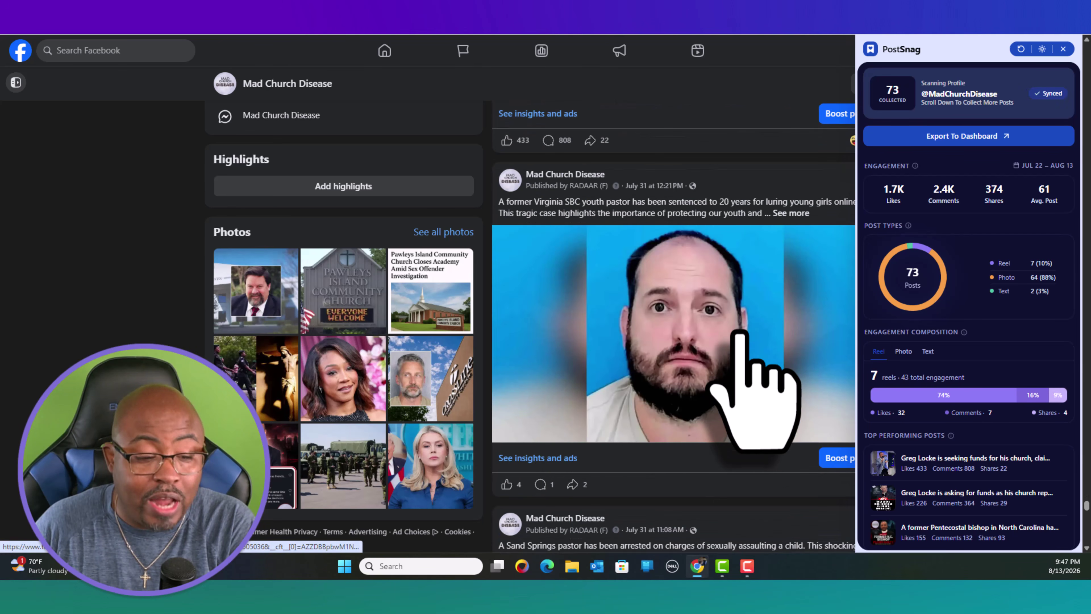
scroll(739, 334, down, 13)
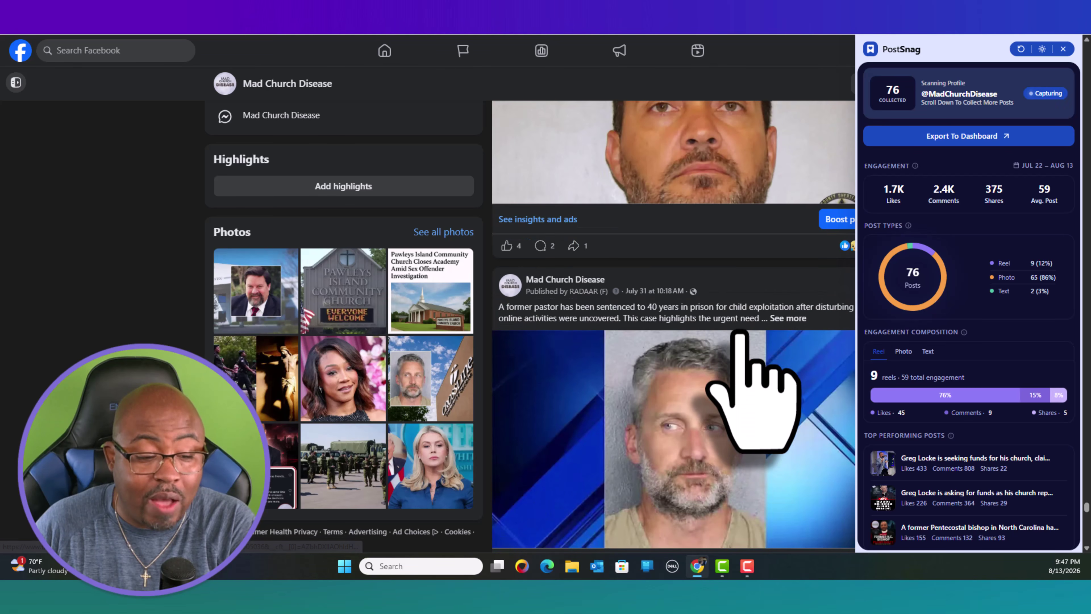
scroll(739, 335, down, 4)
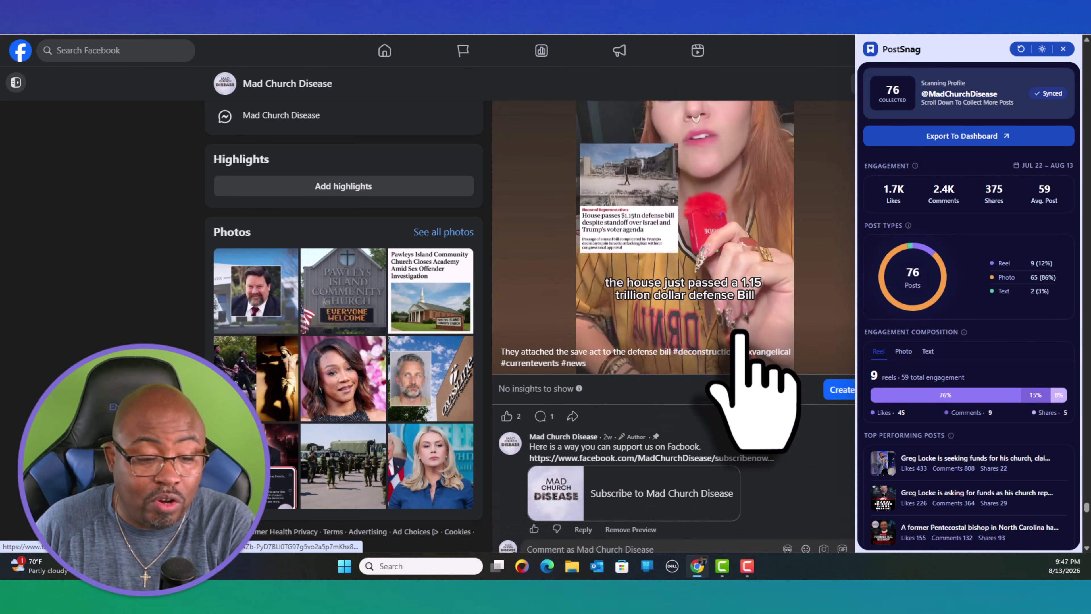
scroll(739, 334, down, 11)
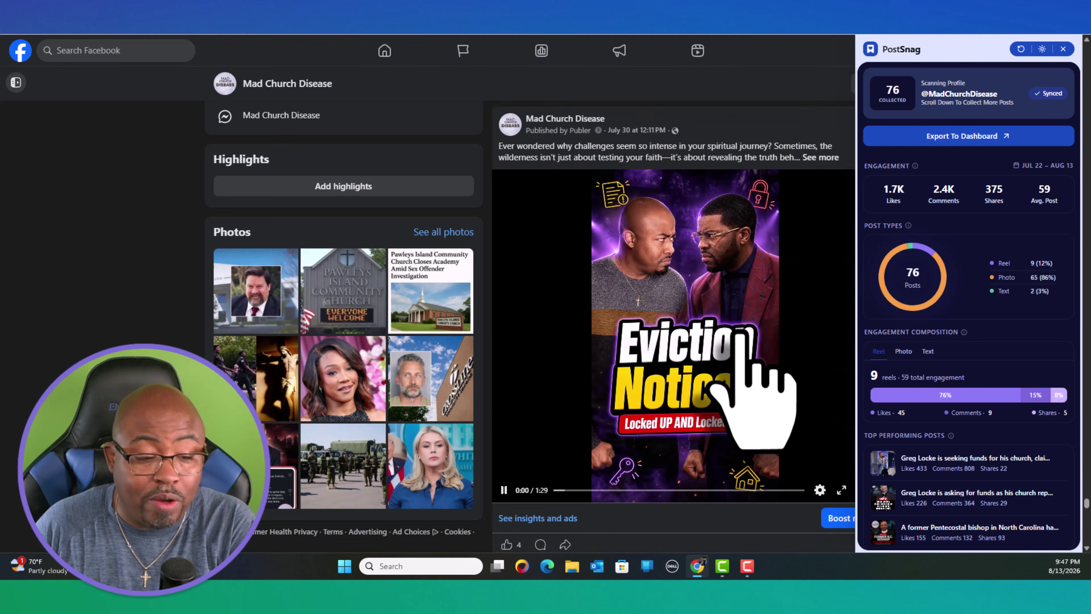
scroll(740, 335, down, 1)
scroll(740, 334, down, 2)
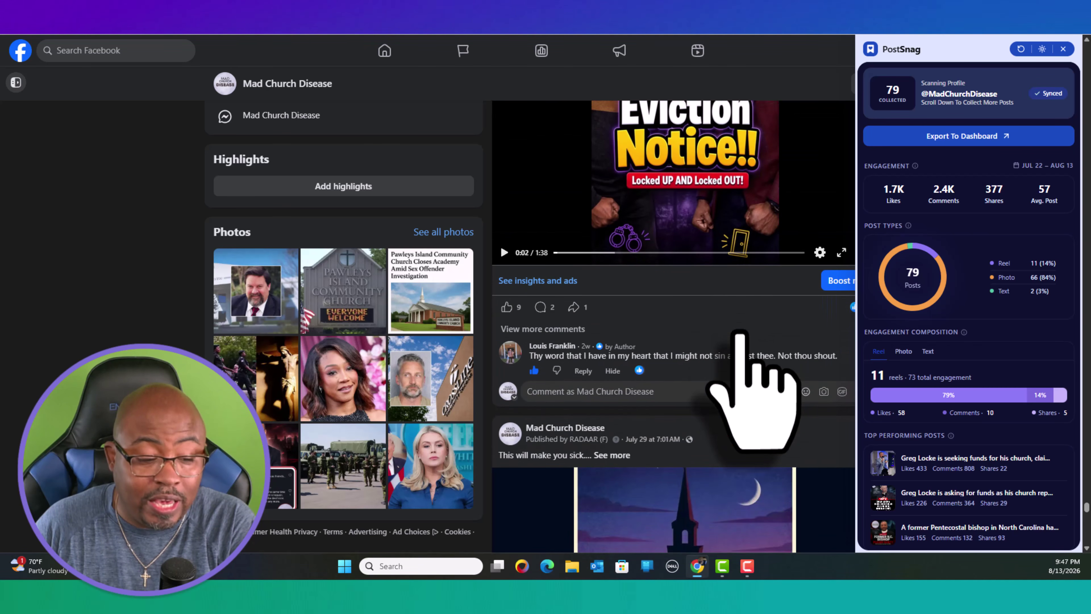
scroll(739, 334, down, 5)
scroll(740, 335, down, 5)
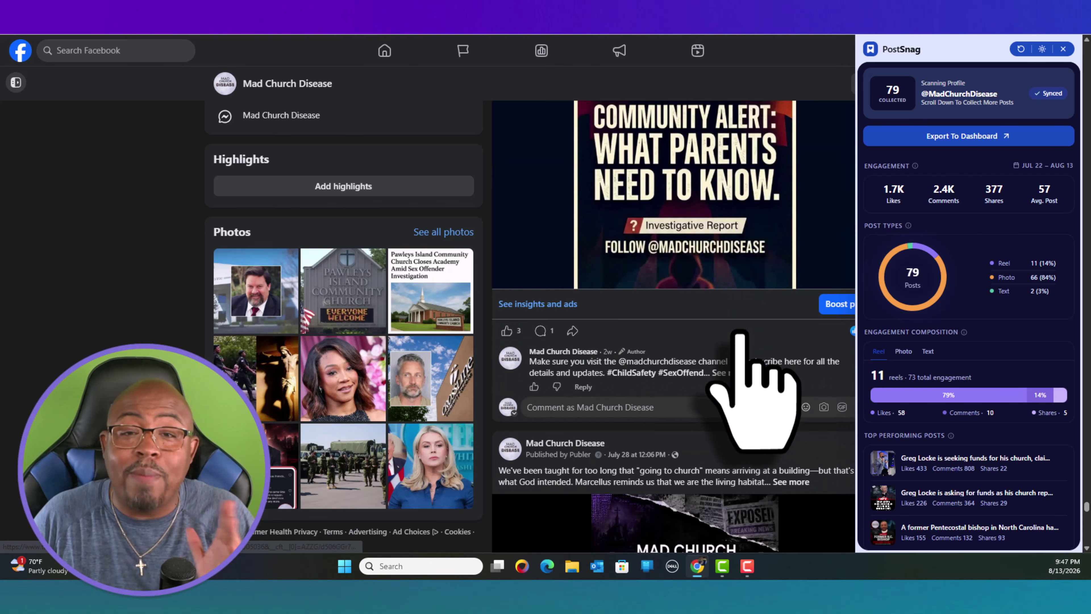
scroll(741, 335, down, 7)
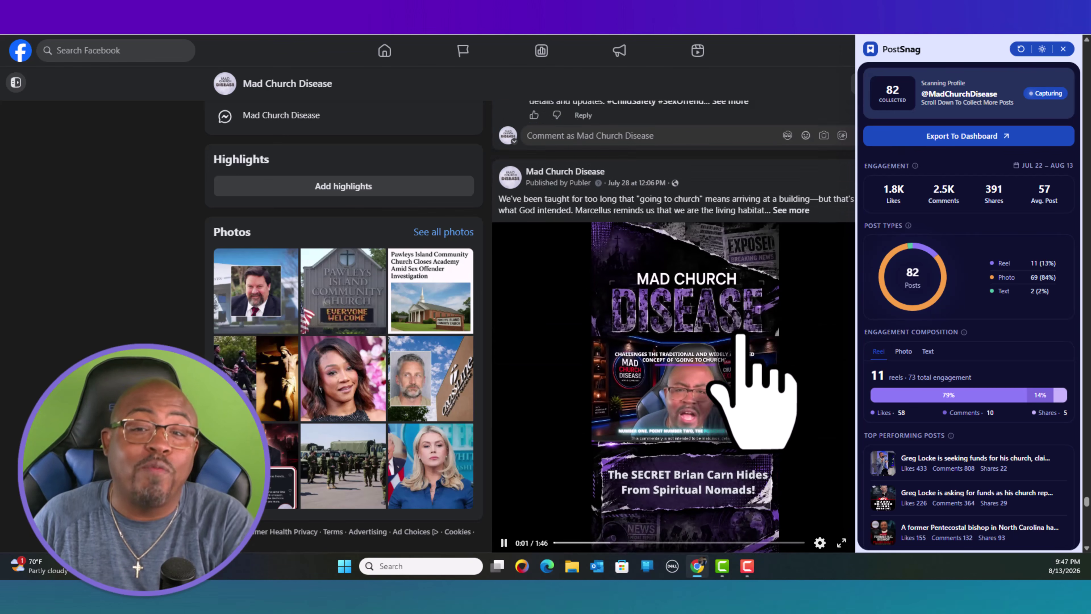
- Go down through the Mad Church Disease page's posts from July 28 back to July 24 so that PostSnag collects them
scroll(749, 413, down, 2)
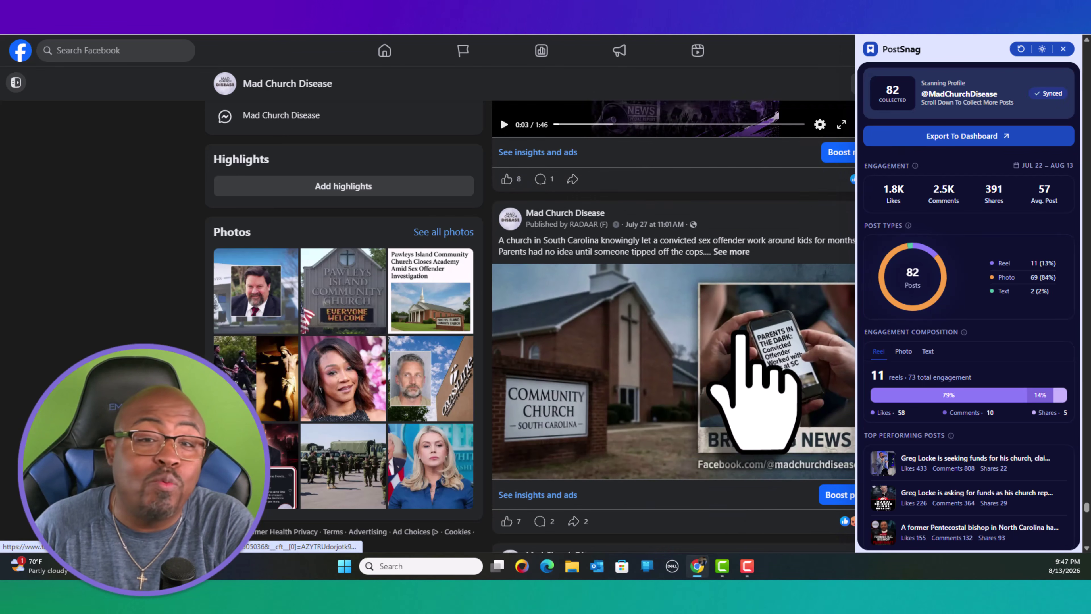
scroll(739, 337, down, 6)
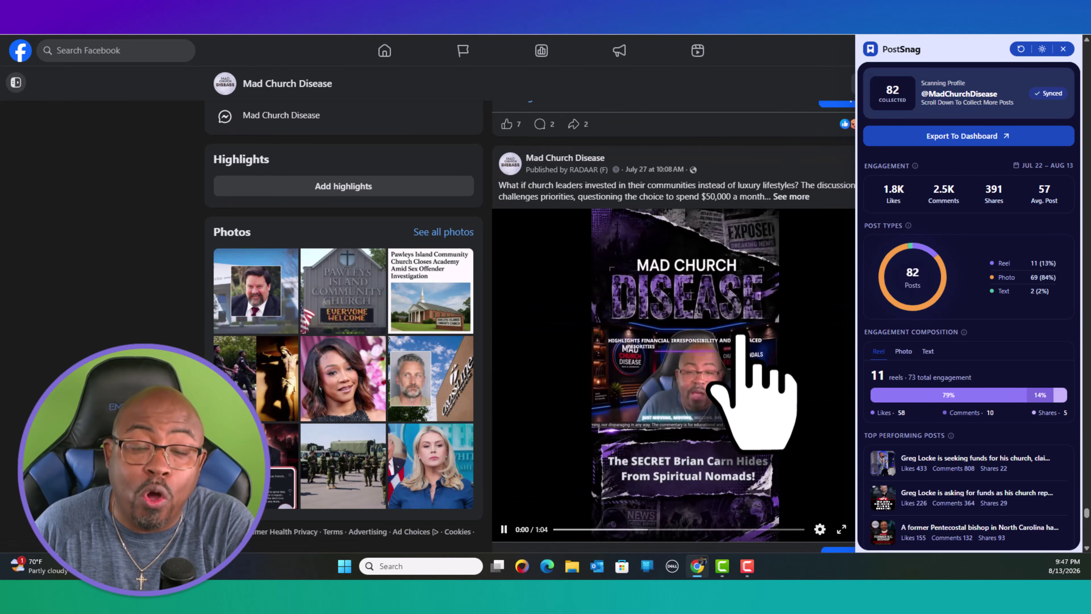
scroll(741, 333, down, 2)
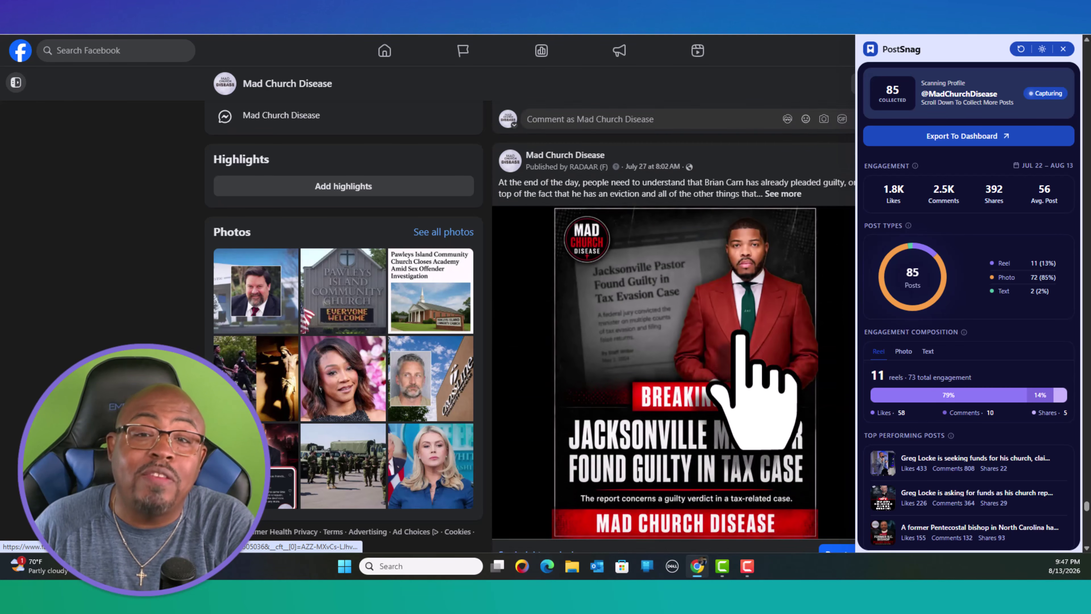
scroll(741, 335, down, 3)
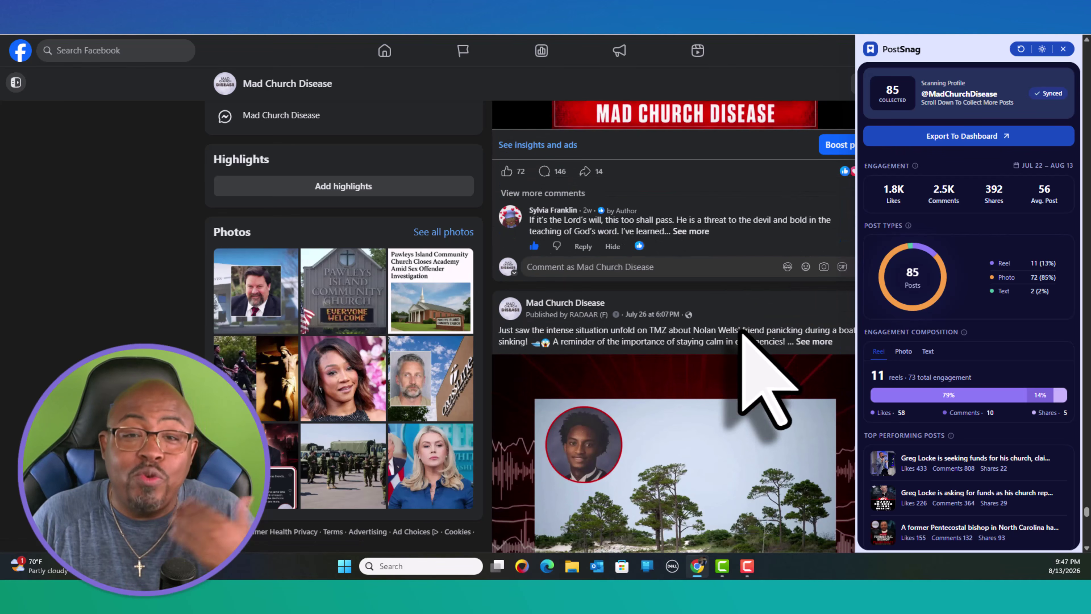
scroll(739, 335, down, 4)
scroll(740, 335, down, 12)
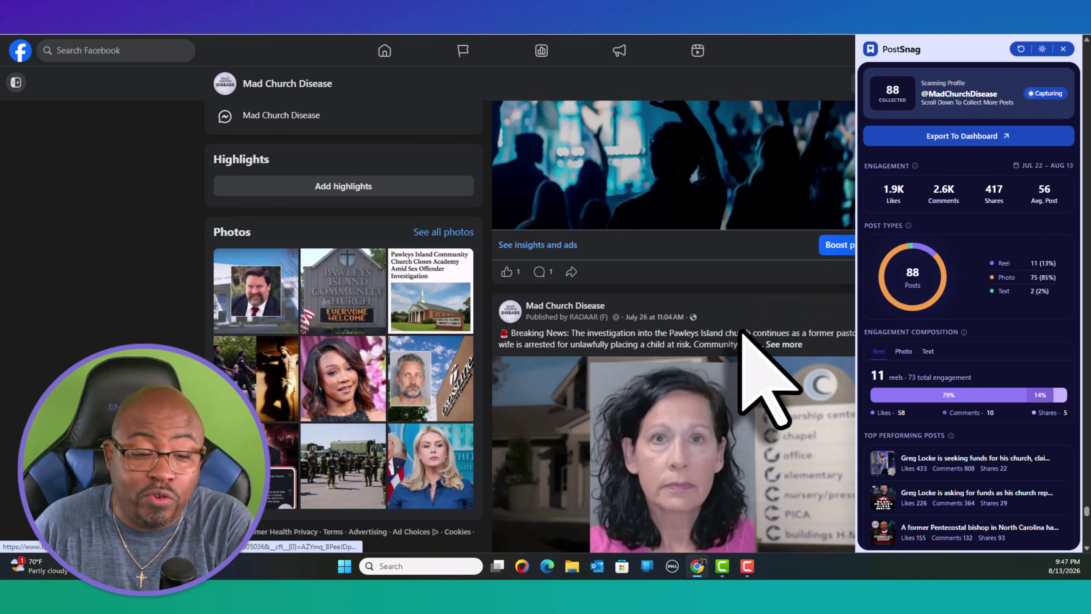
scroll(742, 333, down, 4)
scroll(741, 334, down, 10)
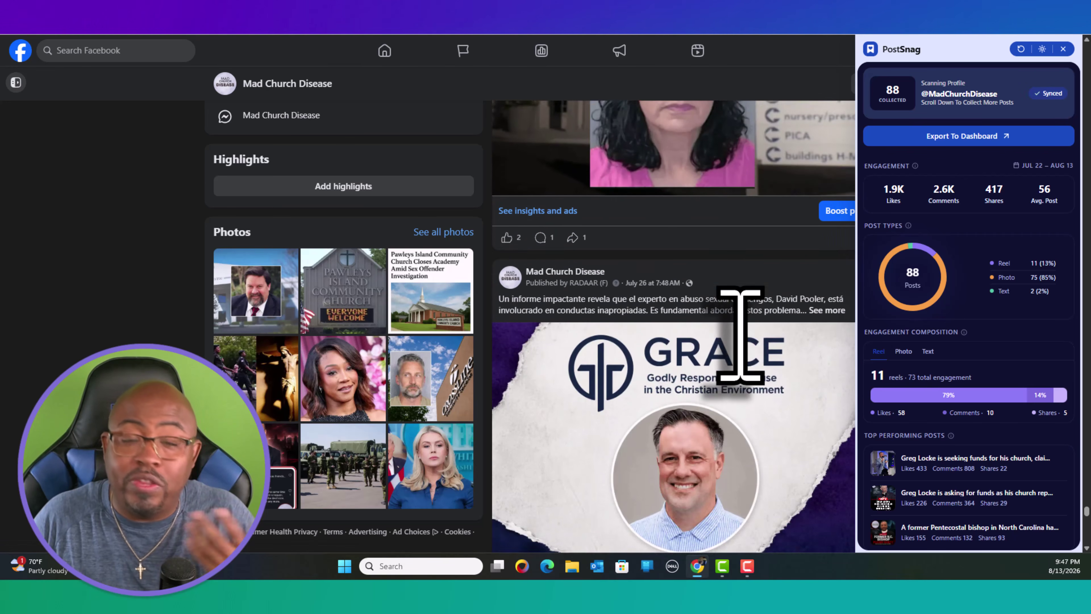
scroll(740, 335, down, 5)
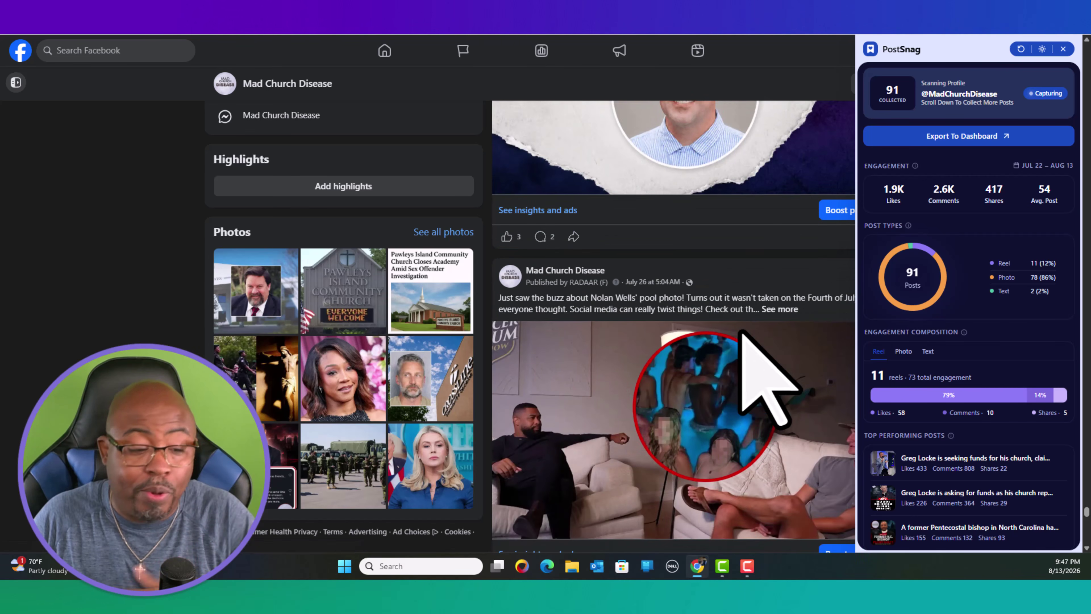
scroll(739, 335, down, 14)
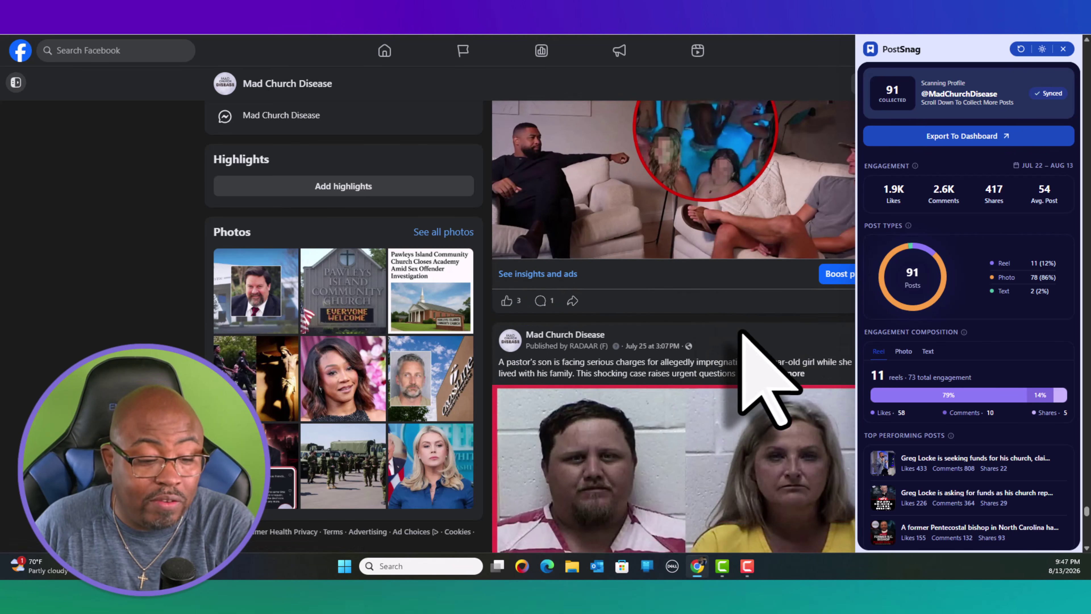
scroll(739, 333, down, 4)
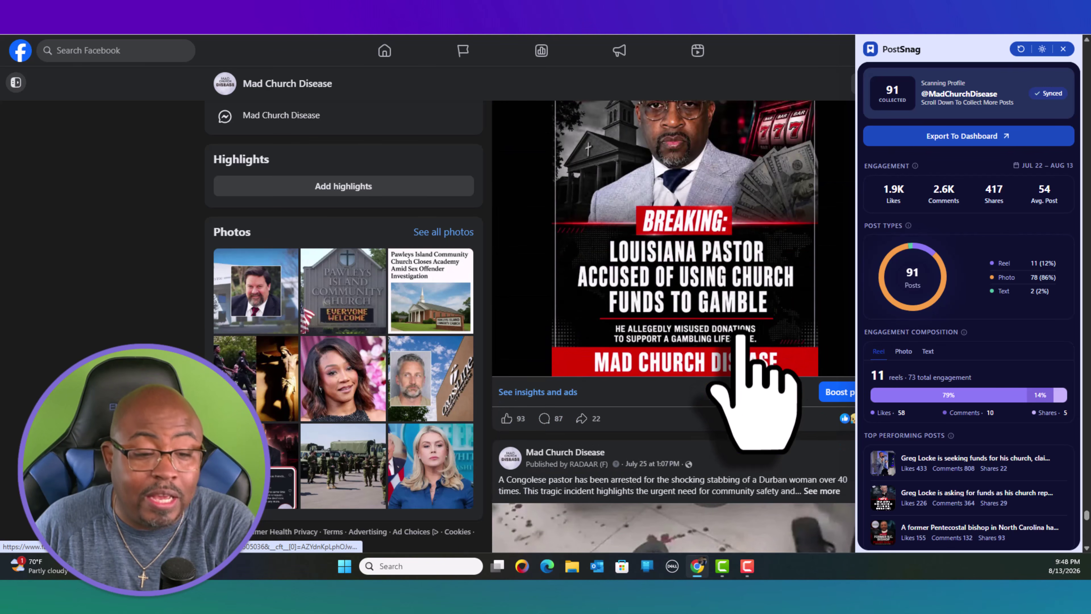
scroll(739, 335, down, 3)
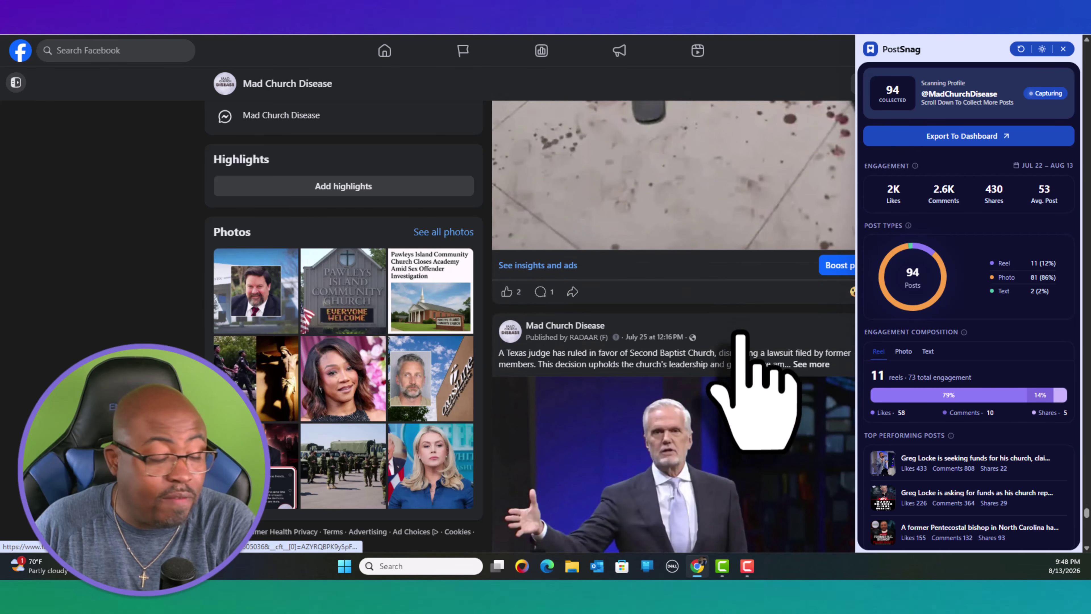
scroll(739, 335, down, 4)
scroll(740, 335, down, 12)
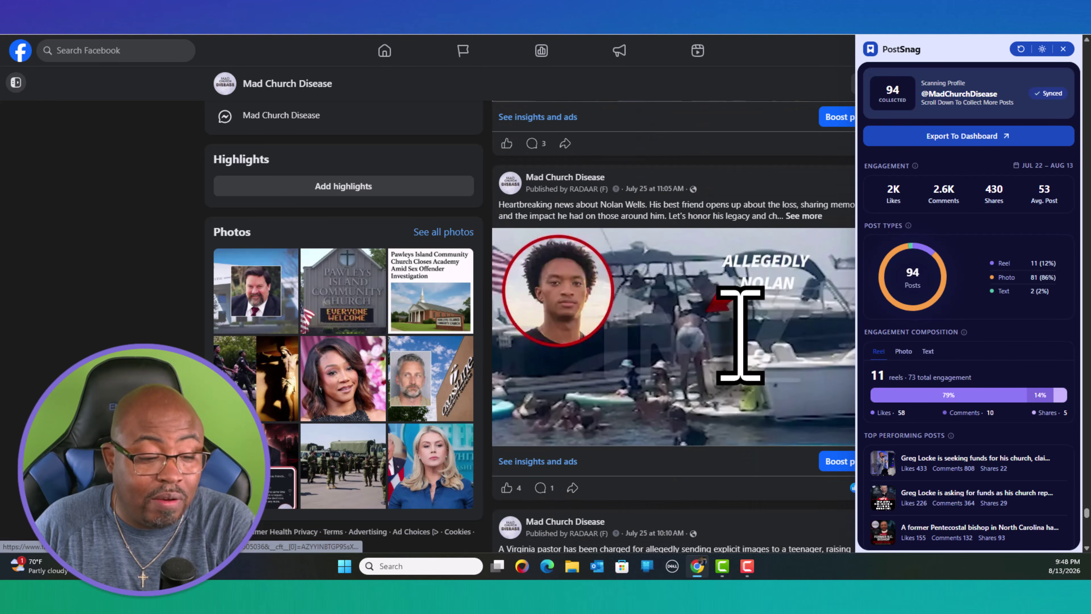
scroll(739, 335, down, 8)
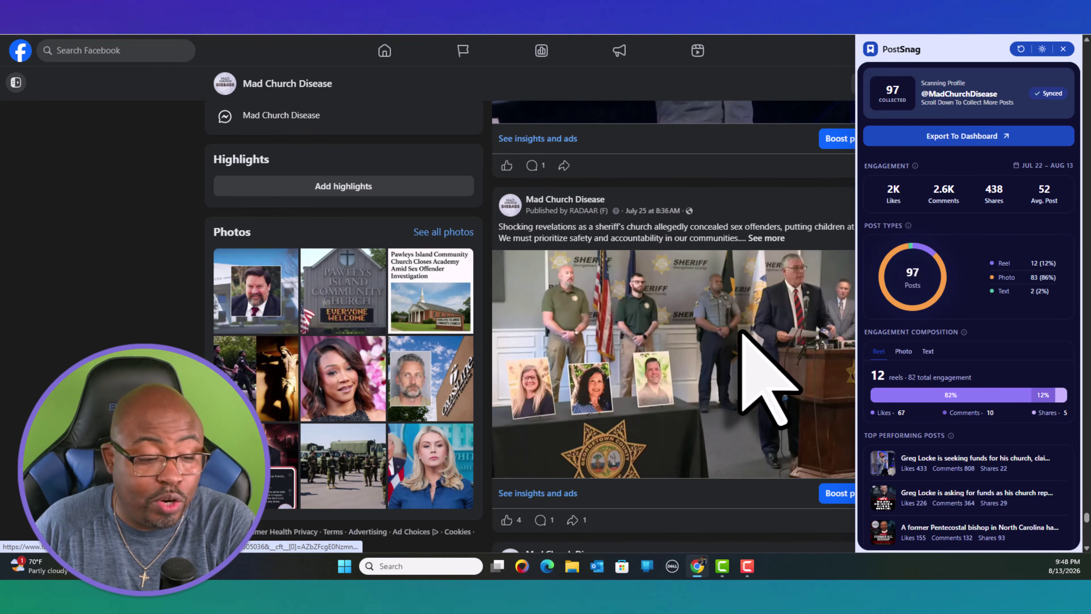
scroll(740, 335, down, 5)
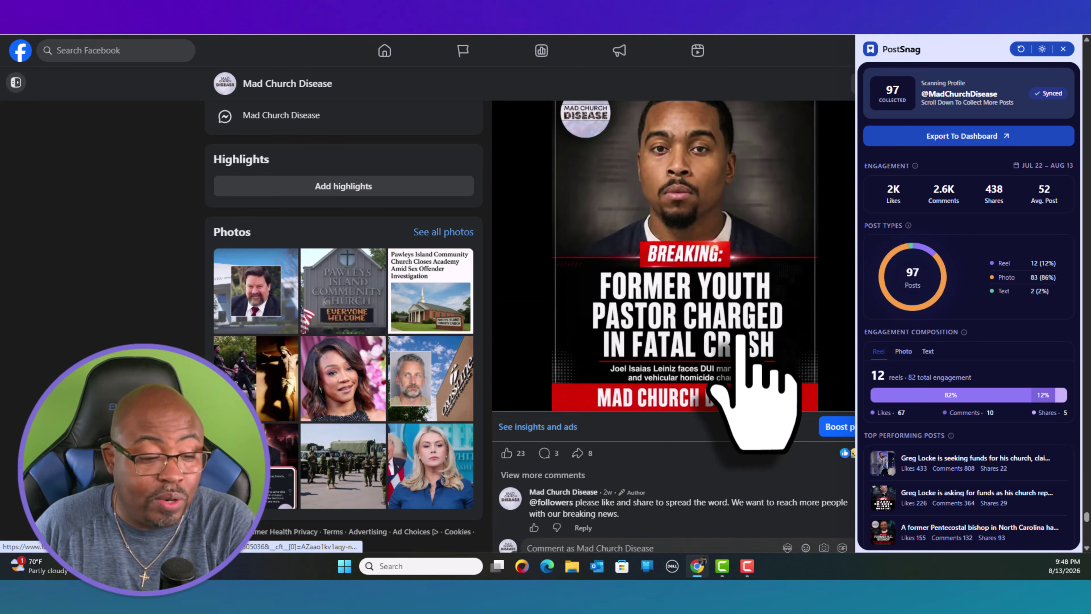
scroll(740, 335, down, 12)
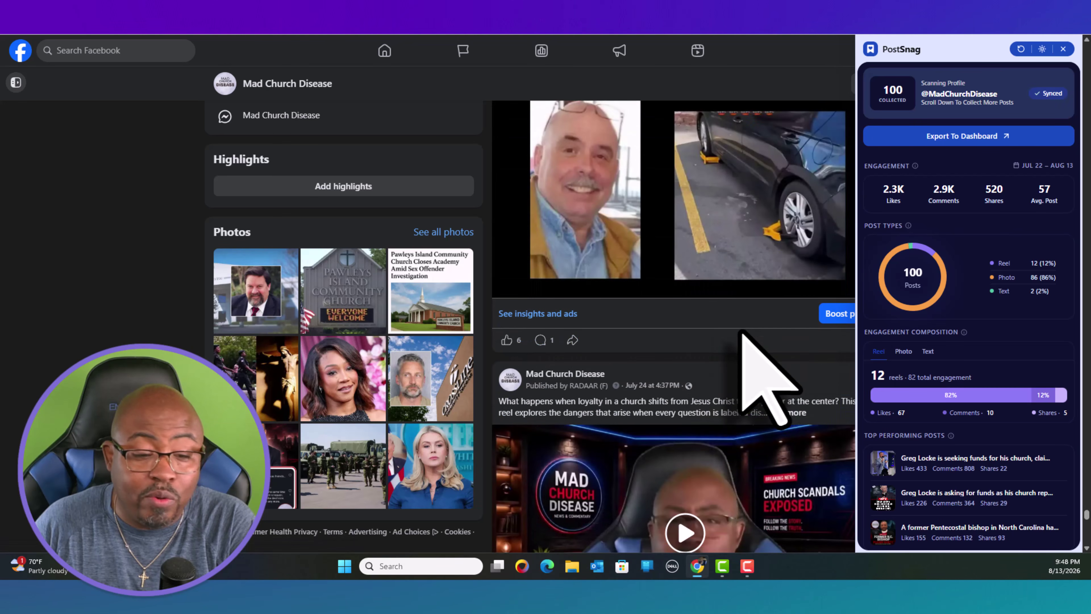
- Continue down through the Mad Church Disease page's posts from July 24 back to July 22 so that PostSnag collects them
scroll(740, 335, down, 4)
scroll(740, 333, down, 3)
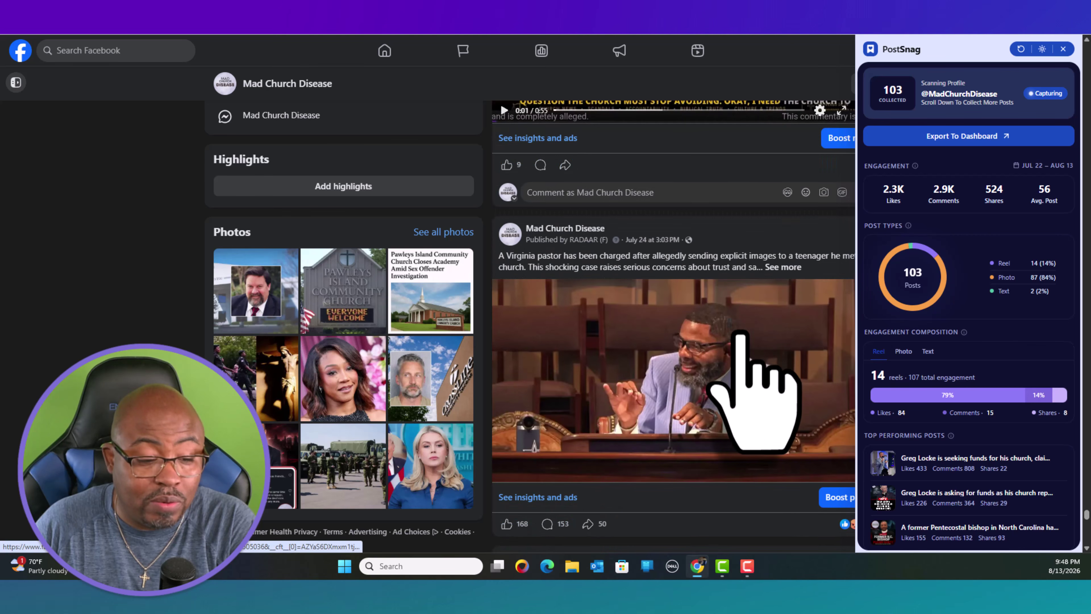
scroll(739, 333, down, 9)
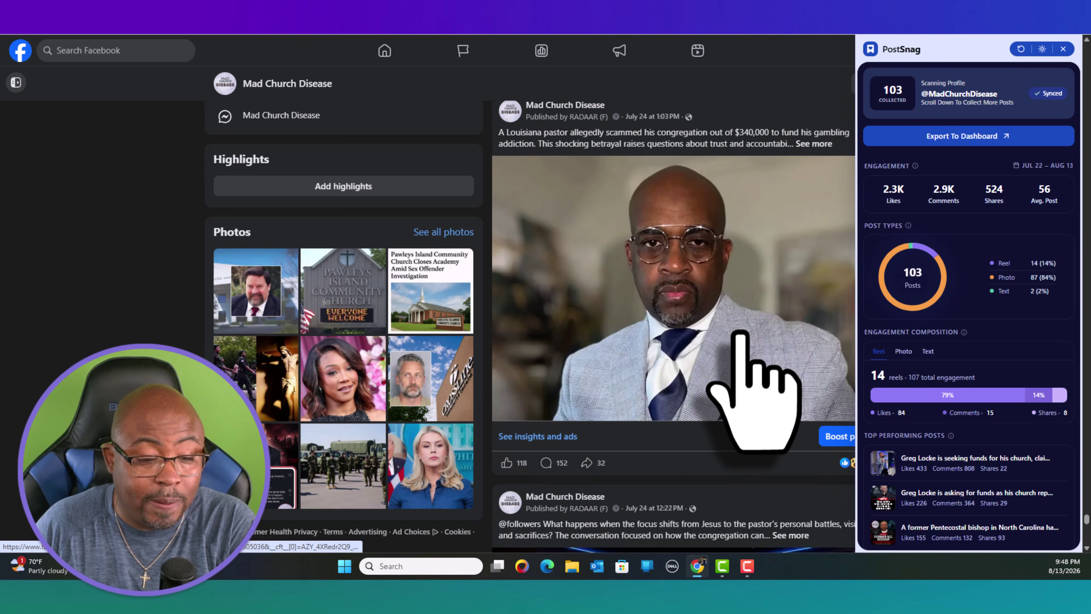
scroll(739, 335, down, 9)
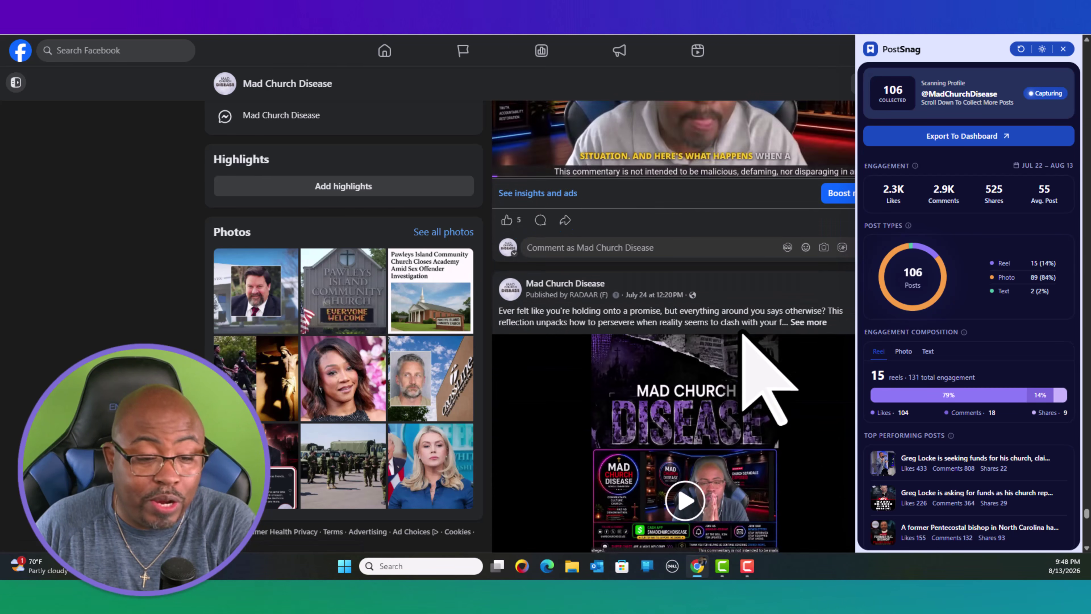
scroll(741, 332, down, 3)
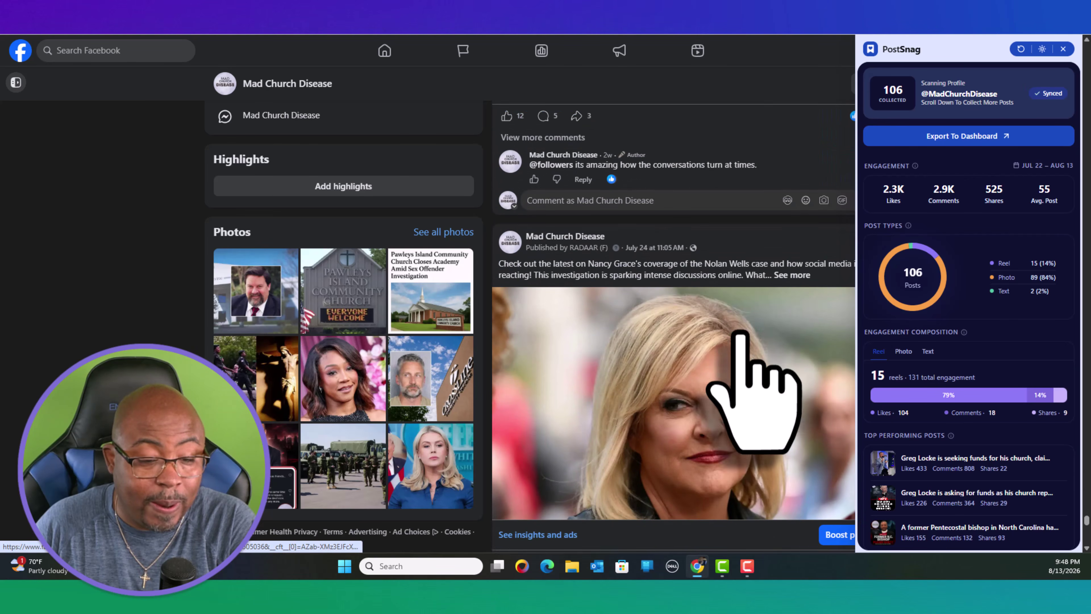
scroll(741, 333, down, 11)
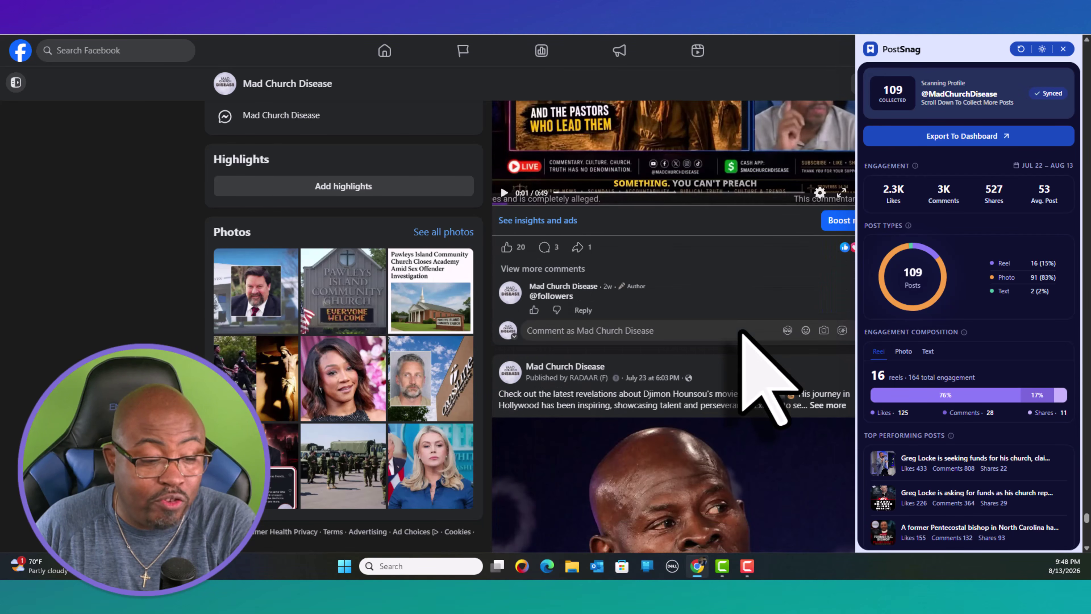
scroll(742, 333, down, 14)
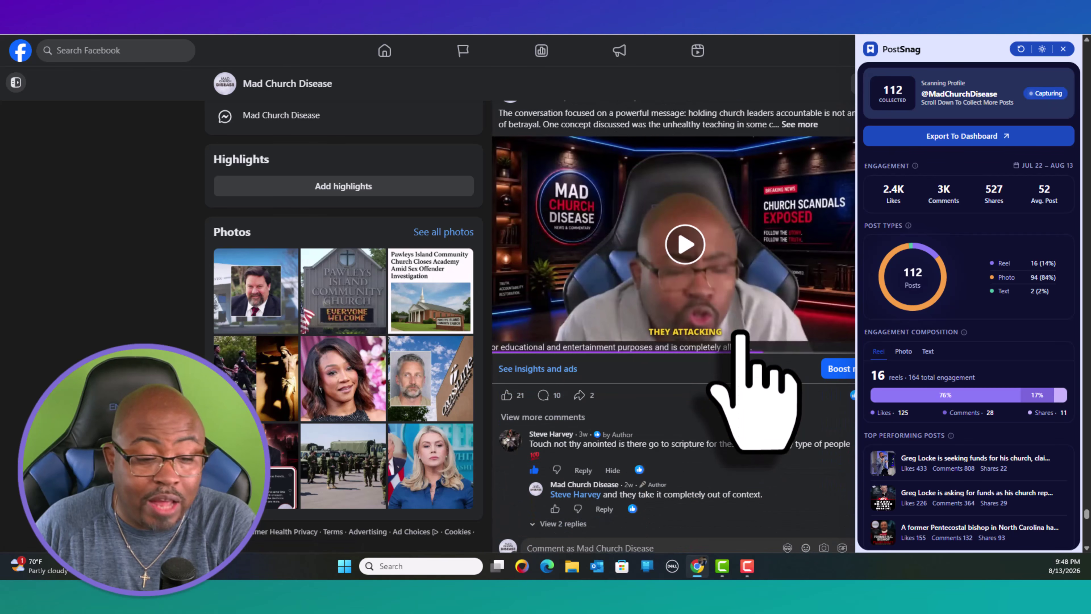
scroll(741, 333, down, 3)
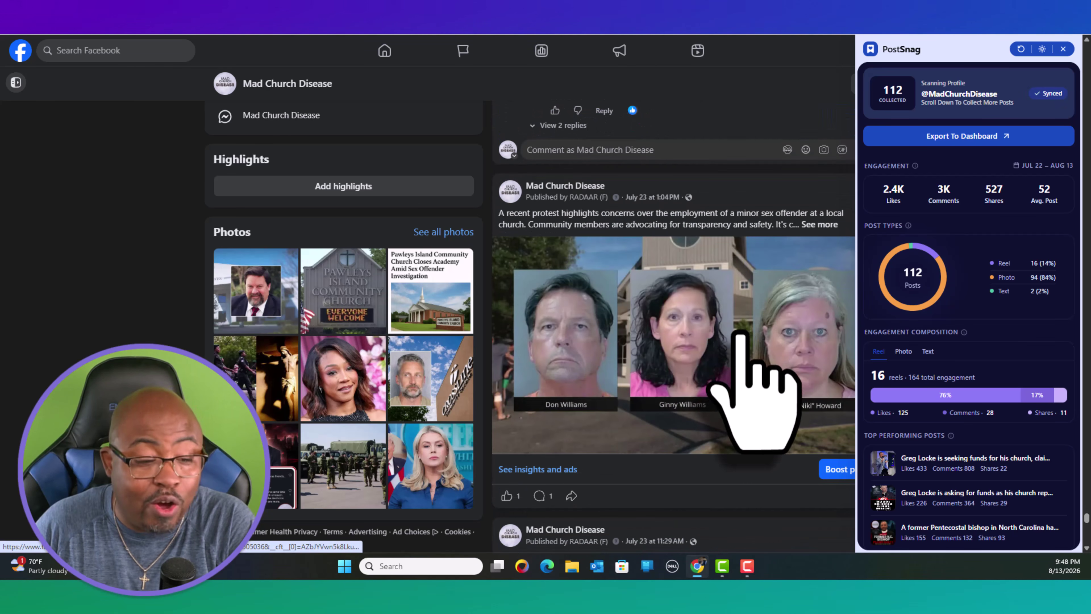
scroll(742, 333, down, 10)
scroll(740, 333, down, 4)
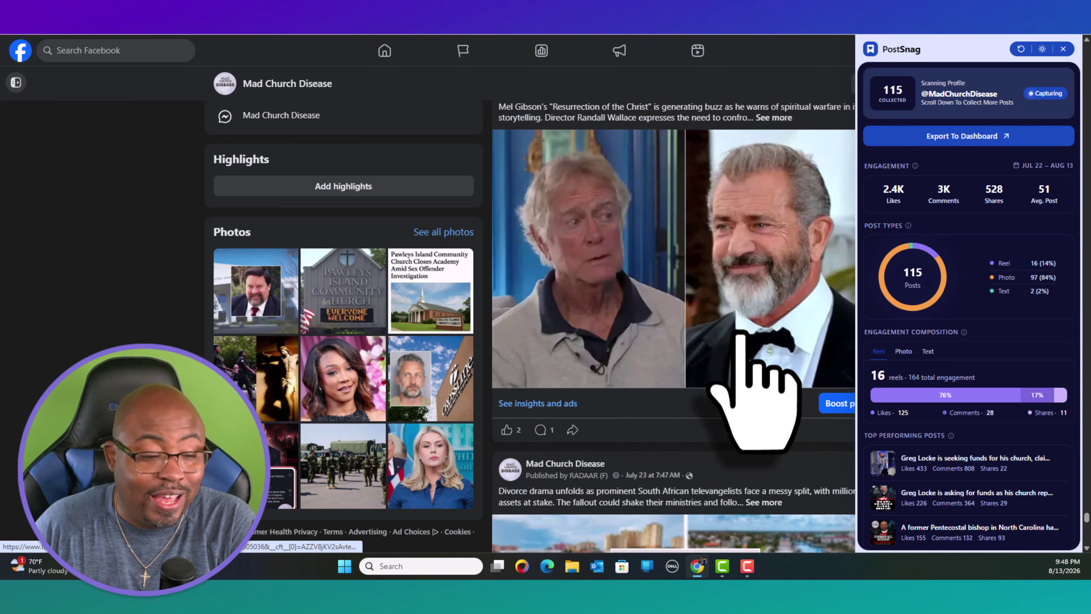
scroll(741, 335, down, 17)
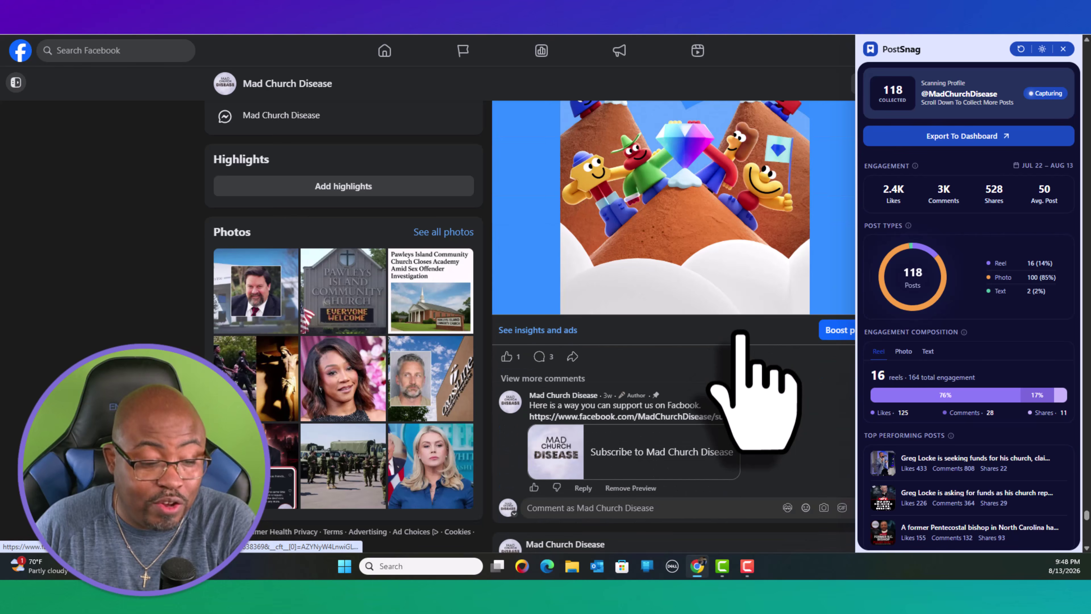
scroll(741, 334, down, 14)
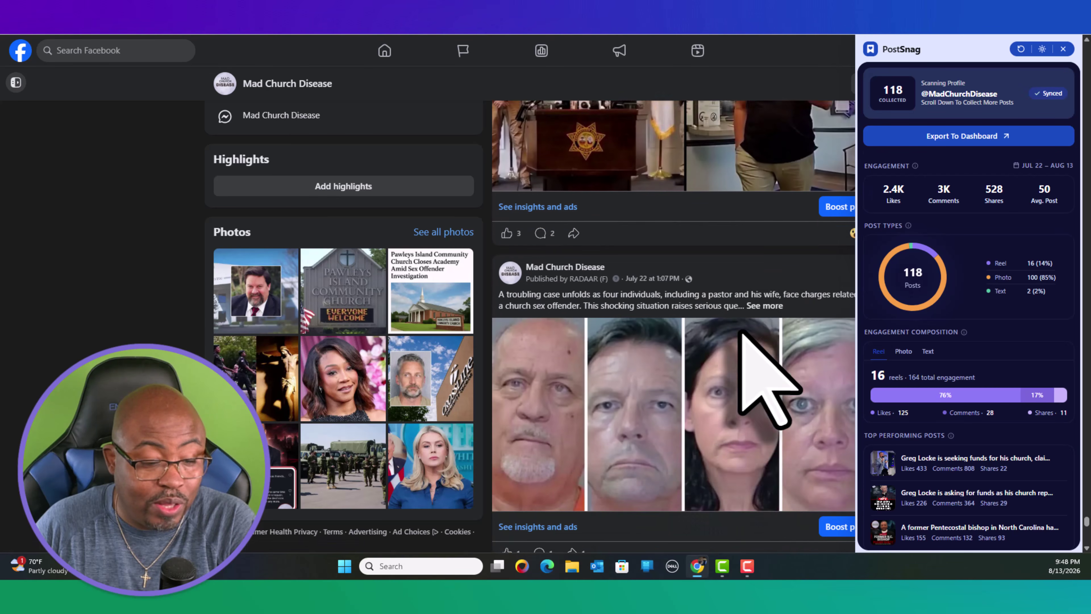
- Continue down through the Mad Church Disease page's posts from July 22 back to July 14 so that PostSnag collects them
scroll(742, 333, down, 9)
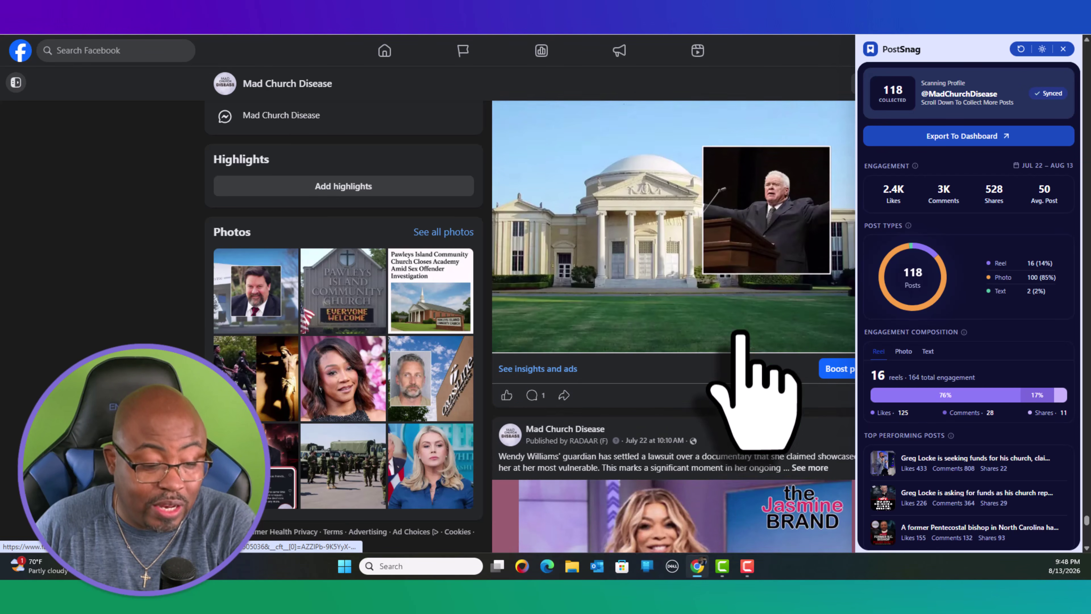
scroll(739, 334, down, 6)
scroll(741, 334, down, 10)
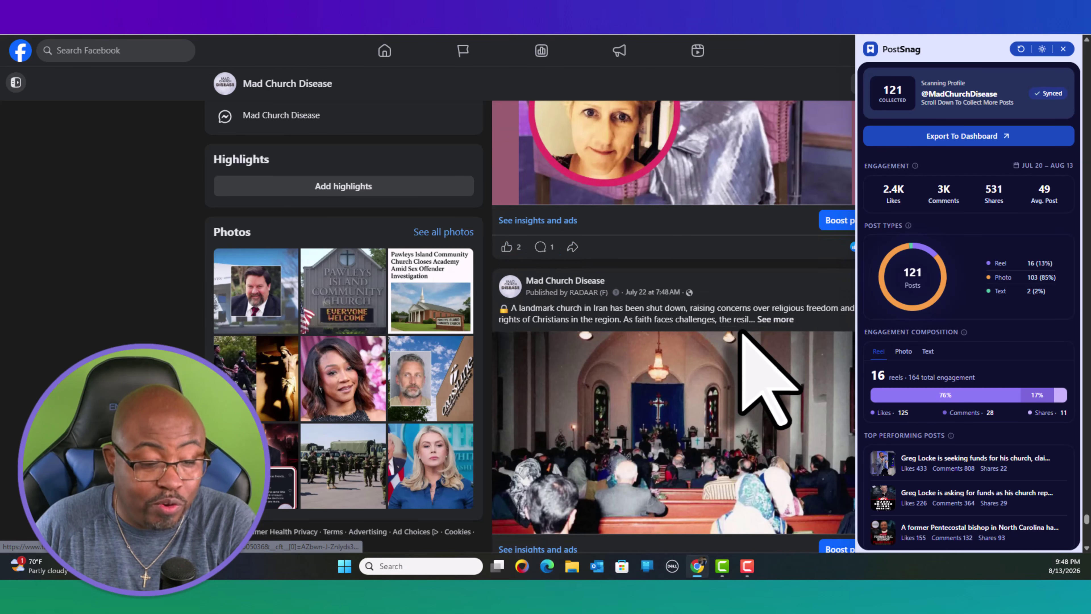
scroll(739, 332, down, 1)
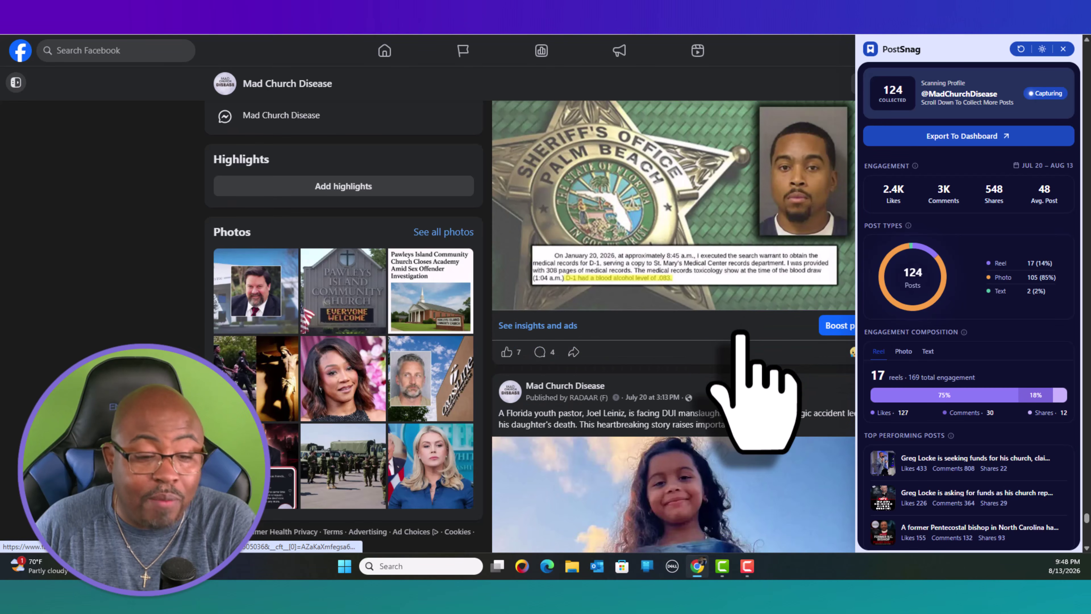
scroll(739, 335, down, 5)
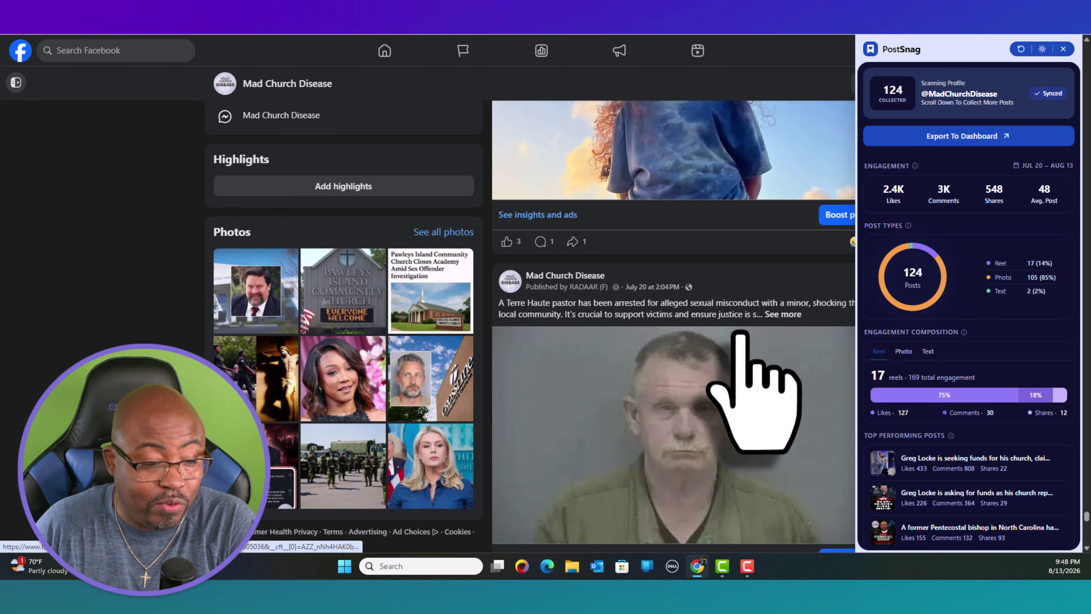
scroll(739, 334, down, 12)
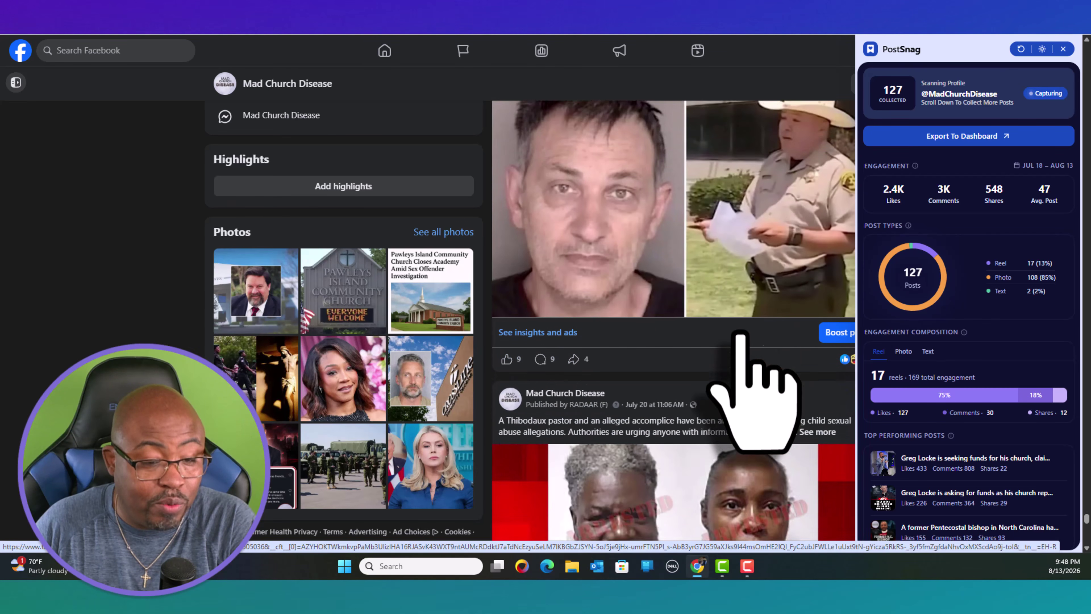
scroll(740, 333, down, 3)
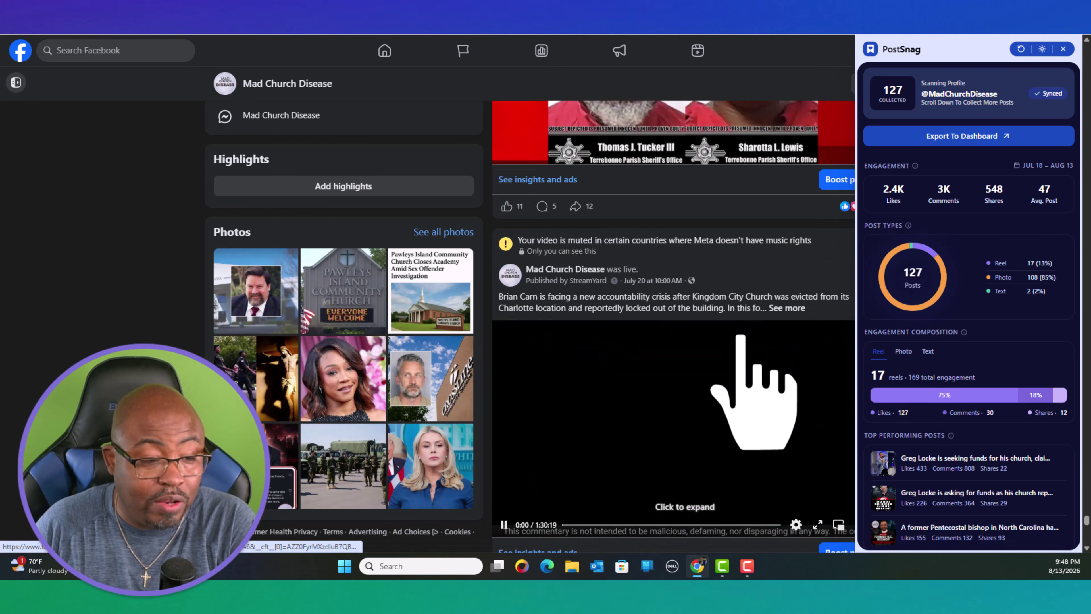
scroll(739, 333, down, 5)
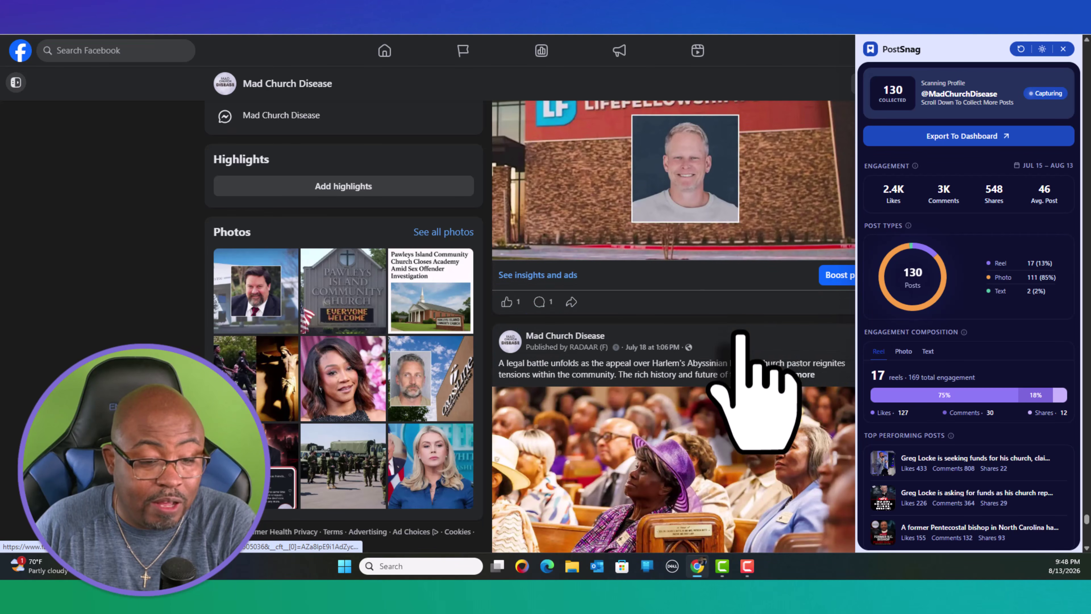
scroll(739, 333, down, 12)
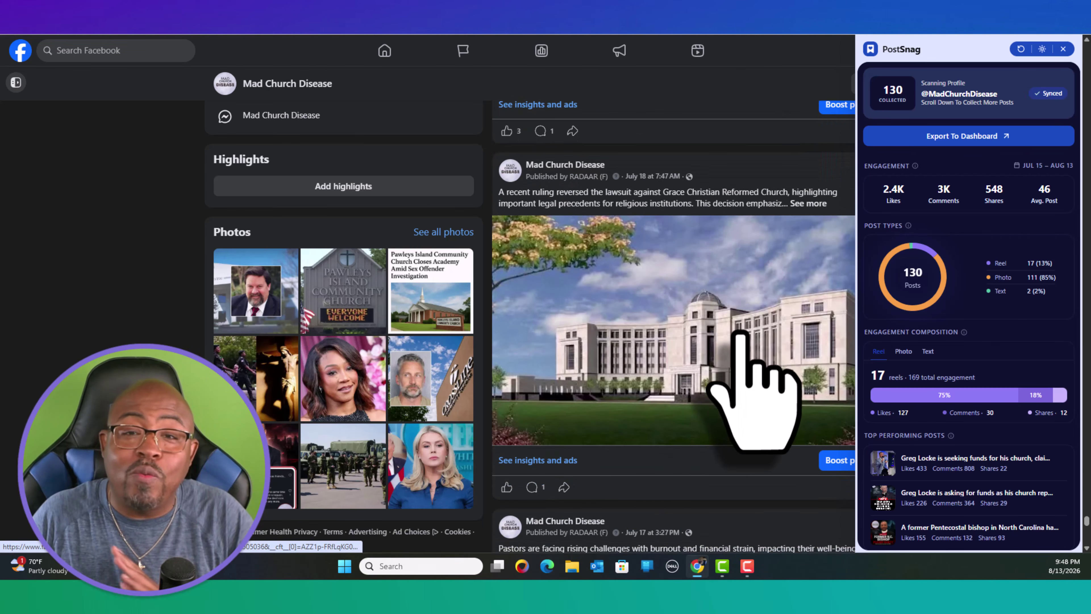
scroll(739, 333, down, 10)
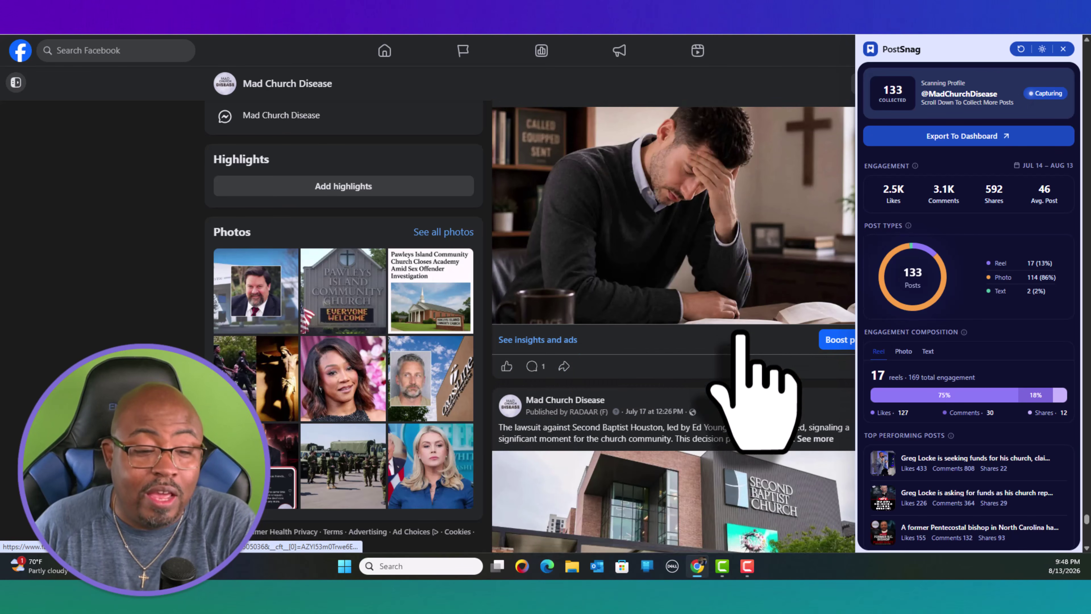
scroll(739, 333, down, 7)
scroll(740, 334, down, 3)
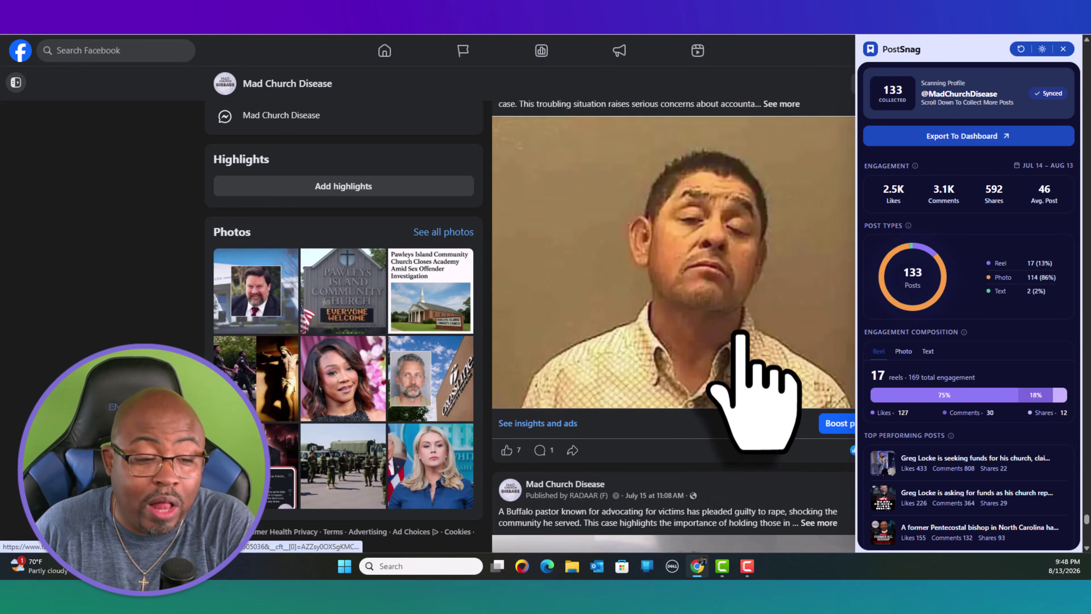
scroll(740, 334, down, 15)
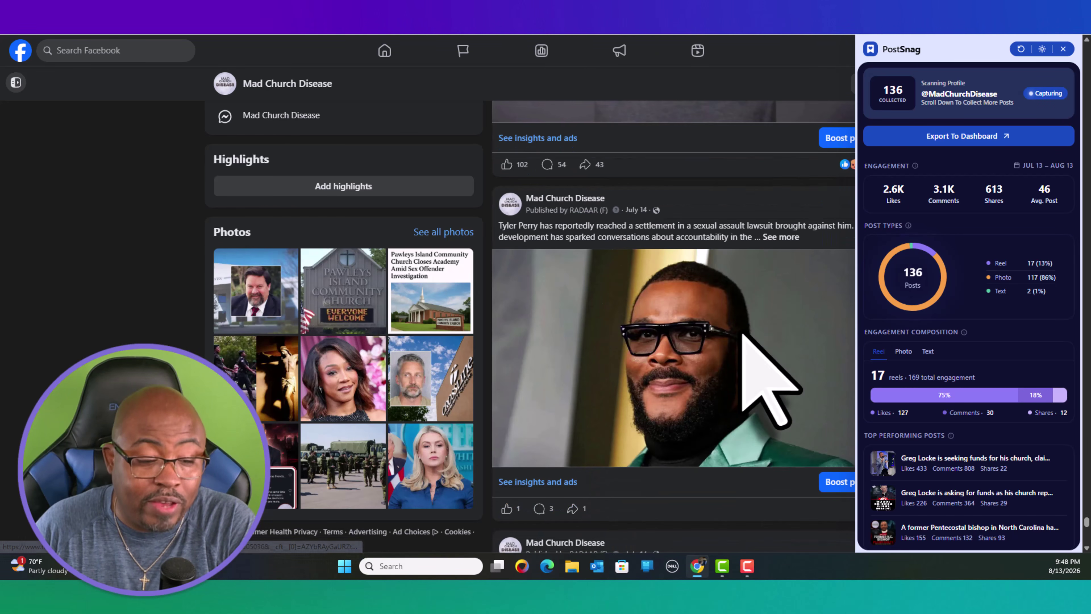
- Continue down through the Mad Church Disease page's posts from July 14 back to late June so that PostSnag collects them
scroll(741, 334, down, 6)
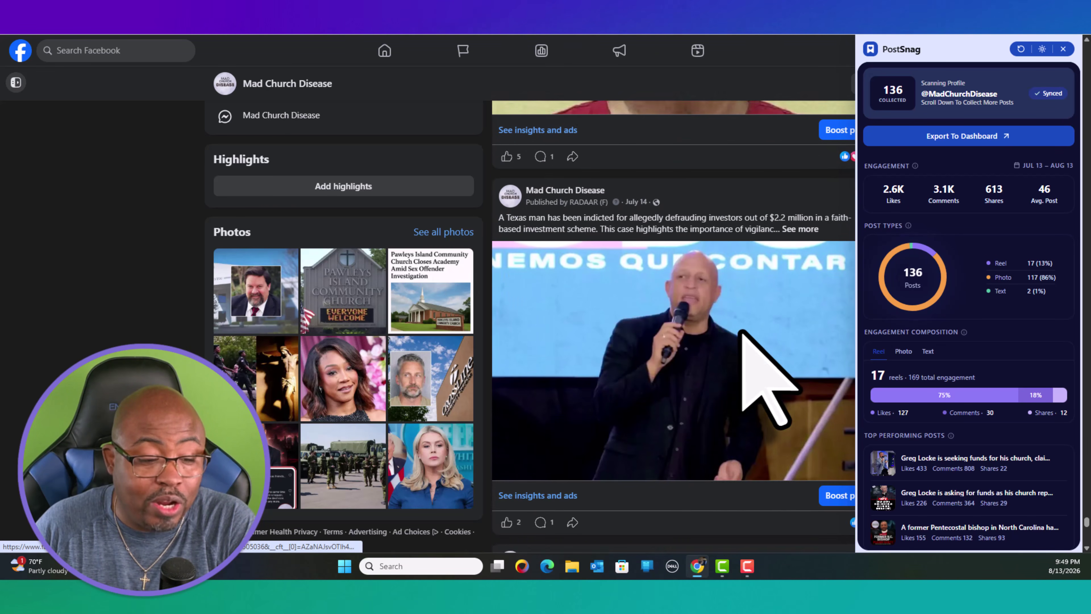
scroll(740, 334, down, 4)
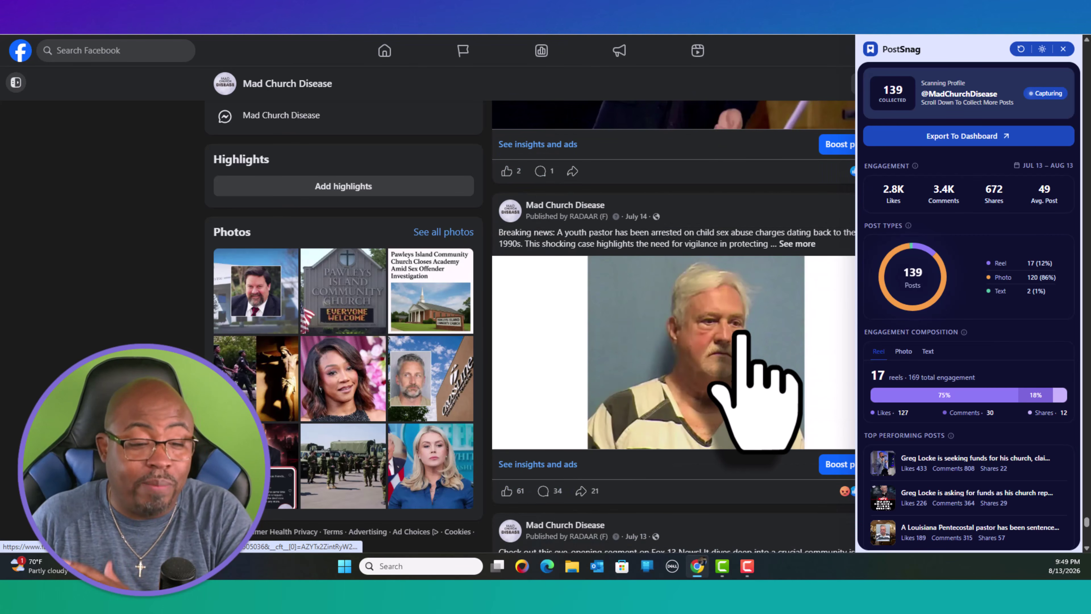
scroll(742, 333, down, 18)
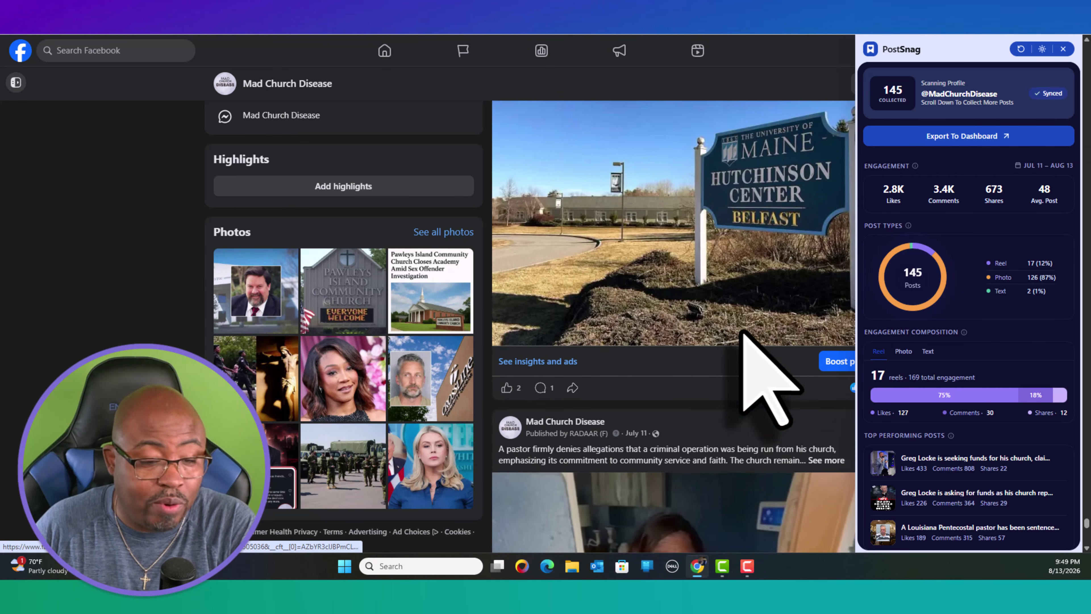
scroll(741, 335, down, 10)
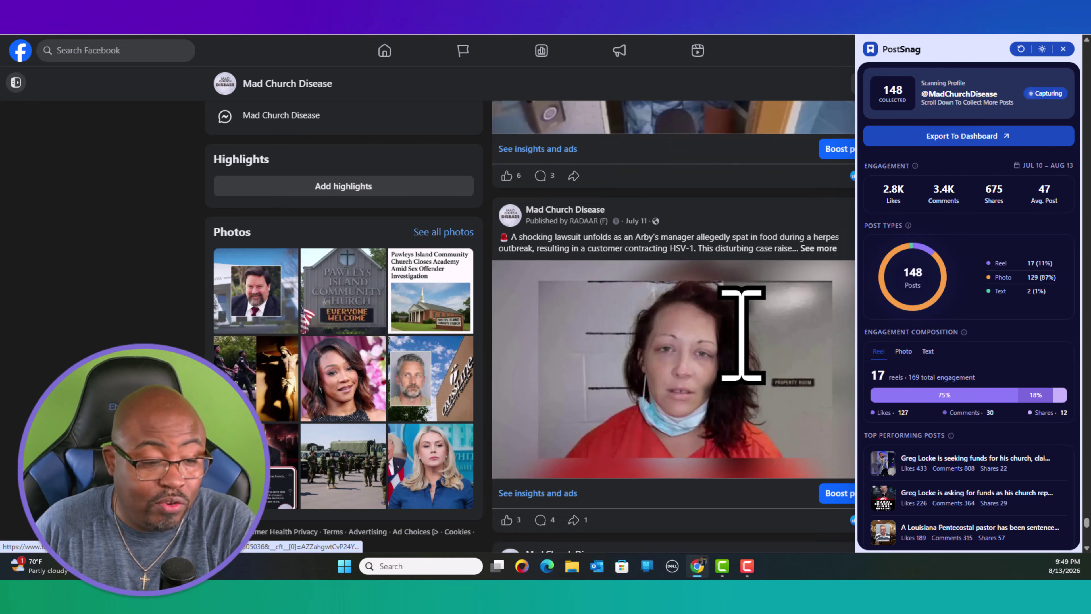
scroll(741, 333, down, 15)
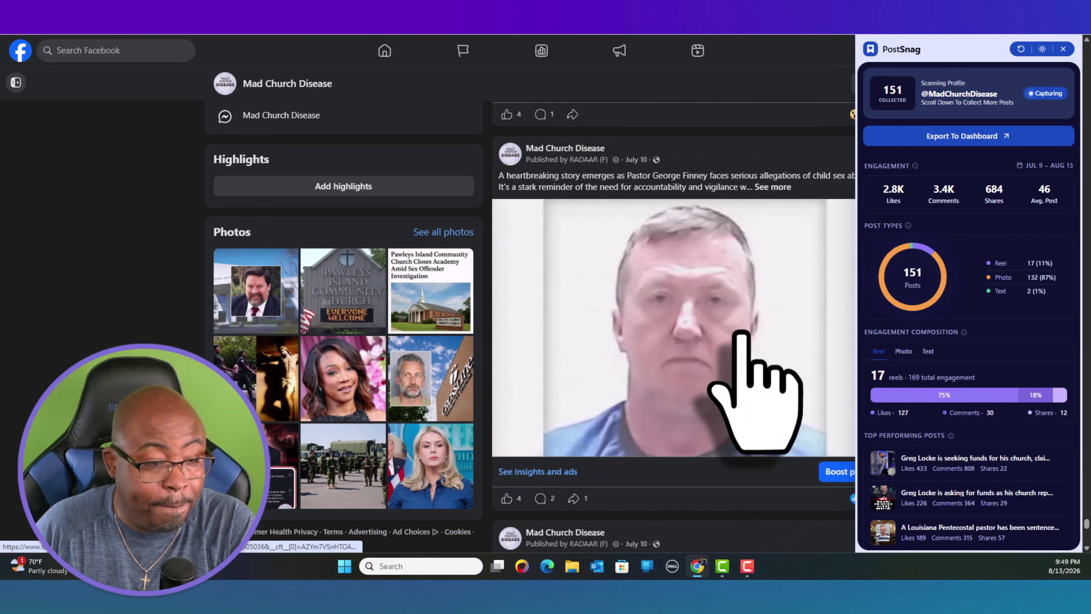
scroll(741, 334, down, 10)
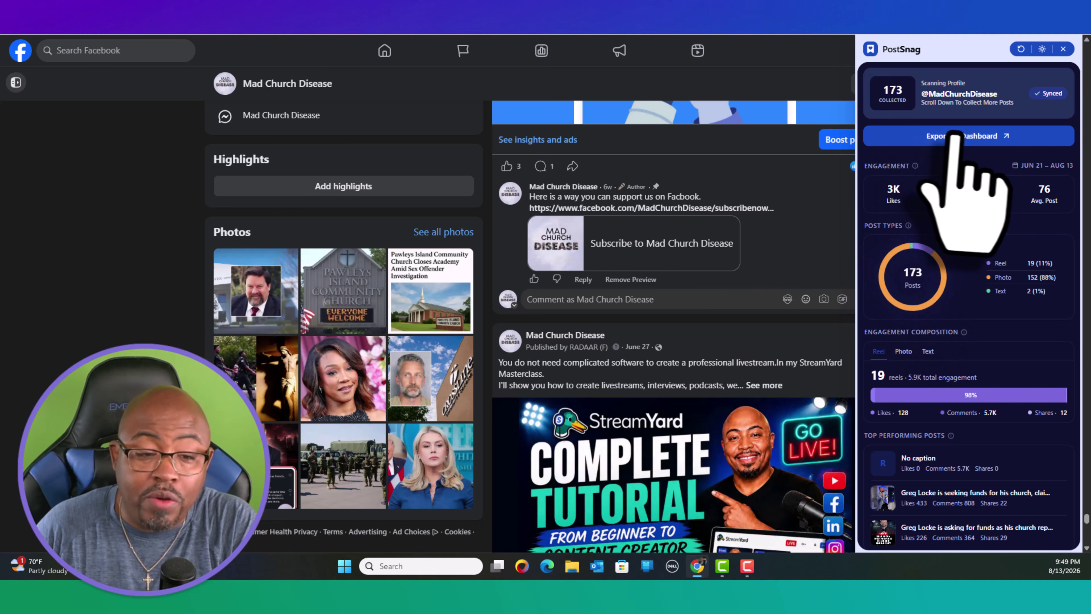
- Export the collected Mad Church Disease posts to the PostSnag dashboard and look over the profile's totals and most recent post cards
click(976, 142)
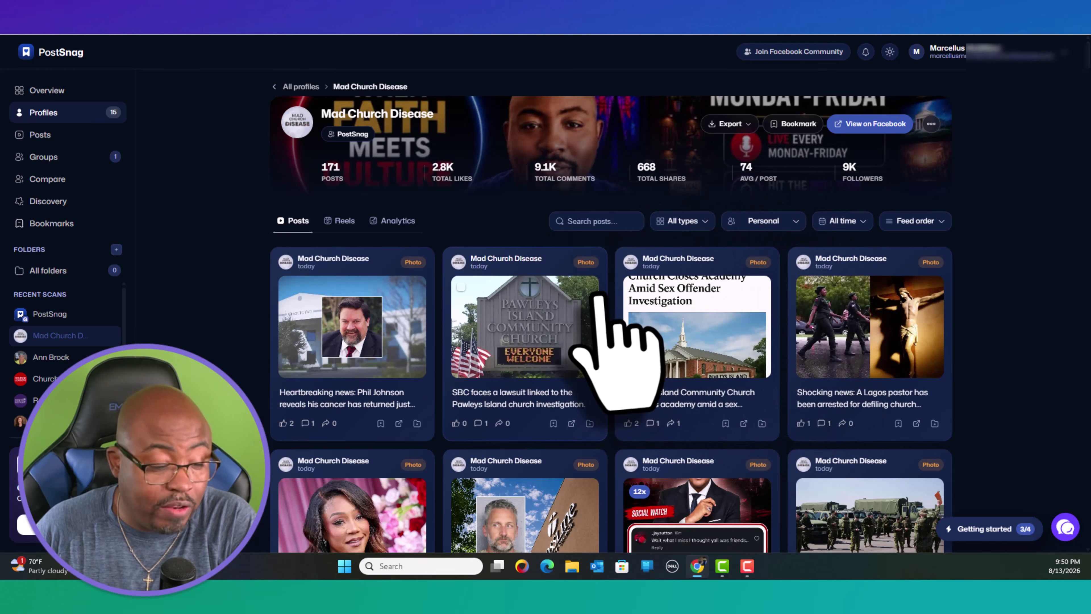
scroll(597, 296, down, 1)
scroll(597, 296, down, 10)
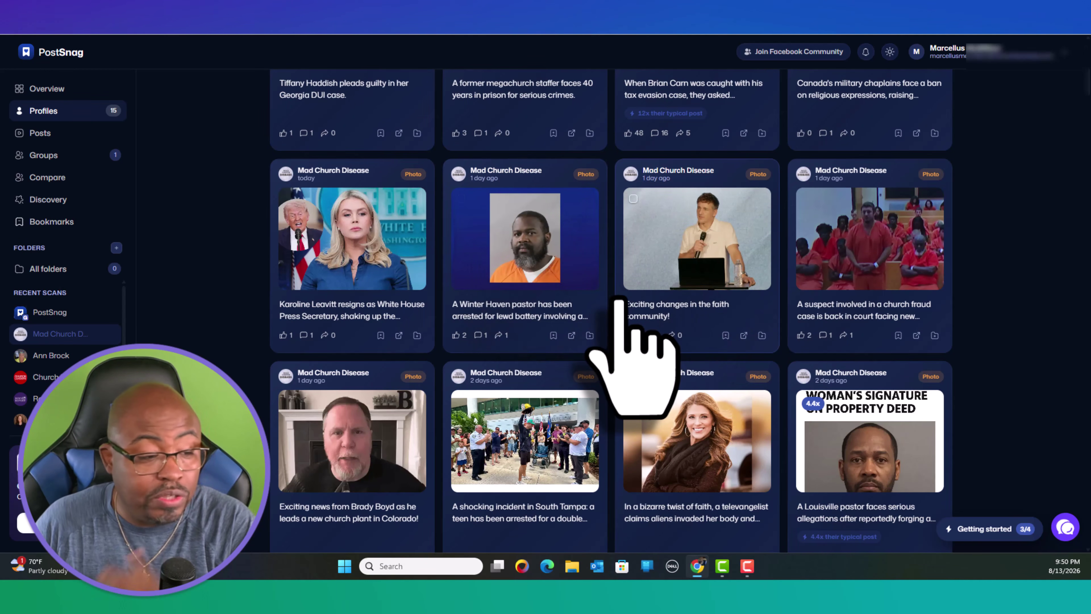
scroll(620, 301, up, 10)
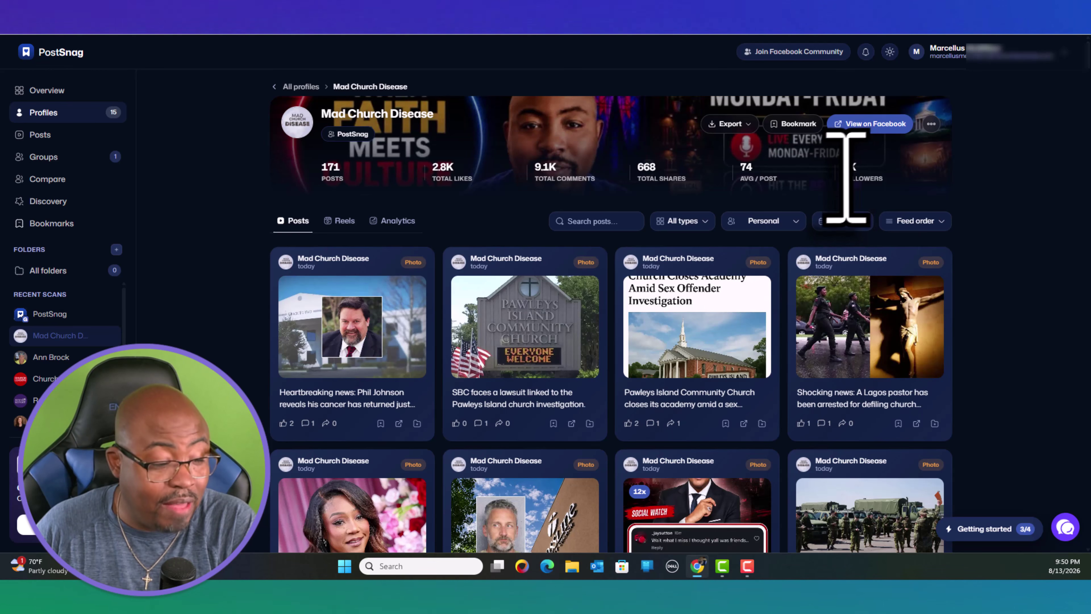
scroll(837, 180, down, 3)
scroll(838, 181, down, 4)
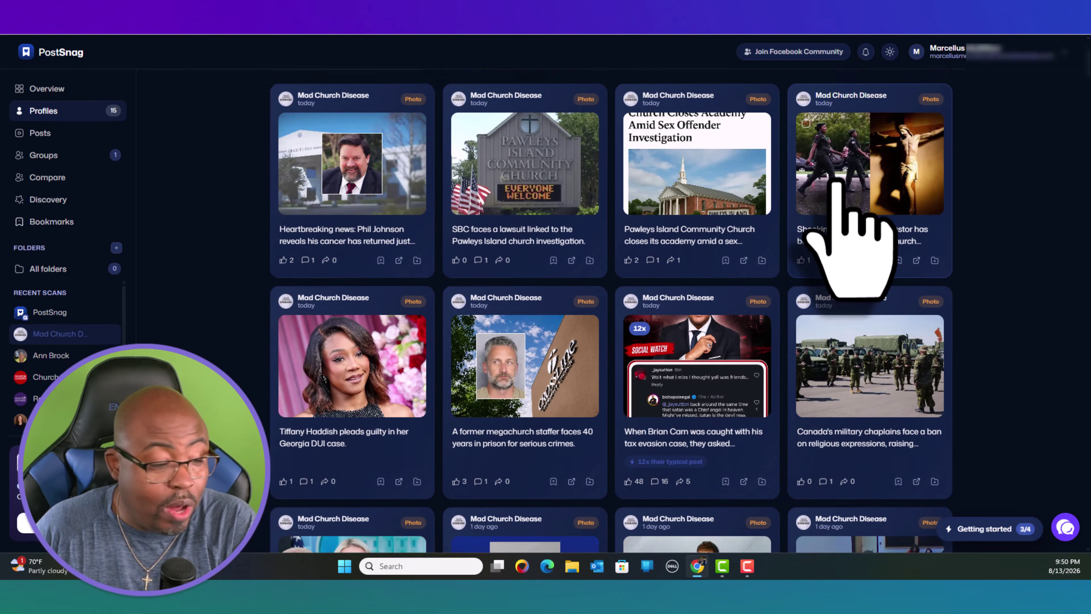
- Check how far today's Social Watch post about the tax evasion case outperformed the page's typical post, comparing it with neighbouring posts
scroll(972, 206, up, 5)
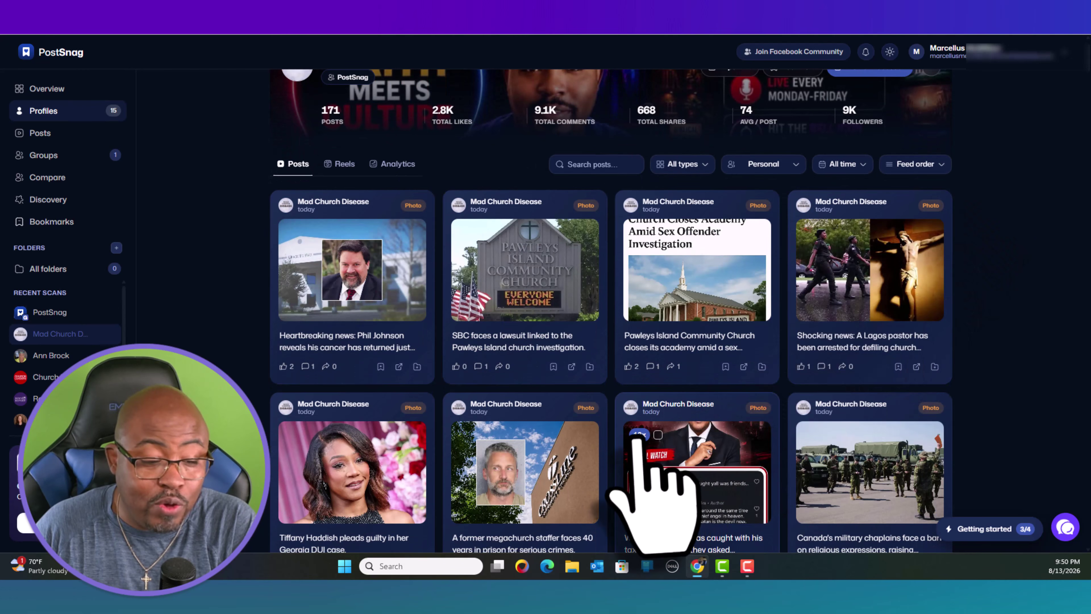
scroll(957, 343, down, 4)
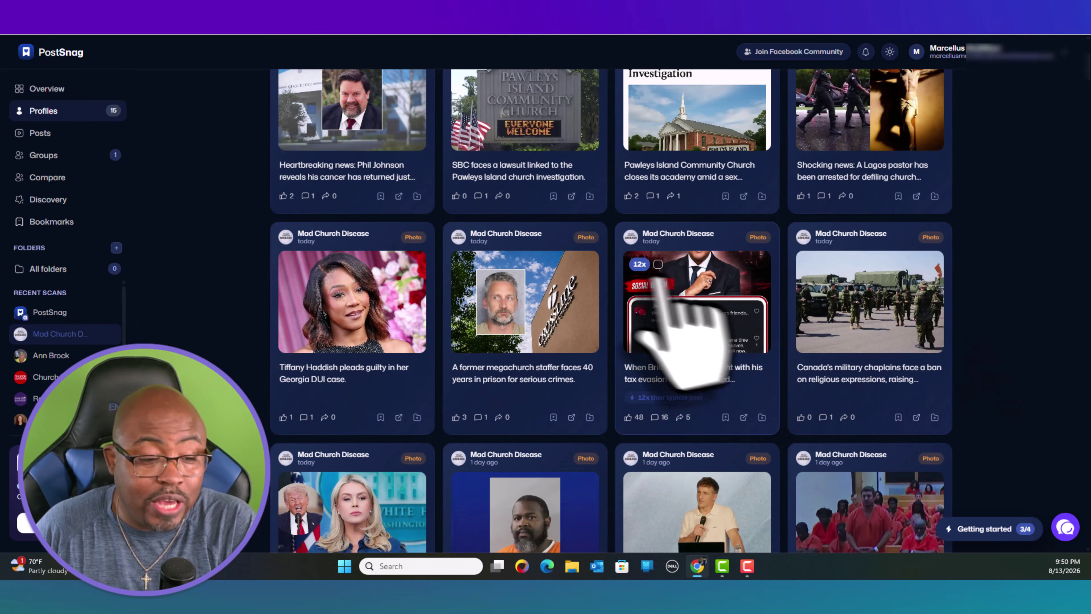
mouse_move(640, 268)
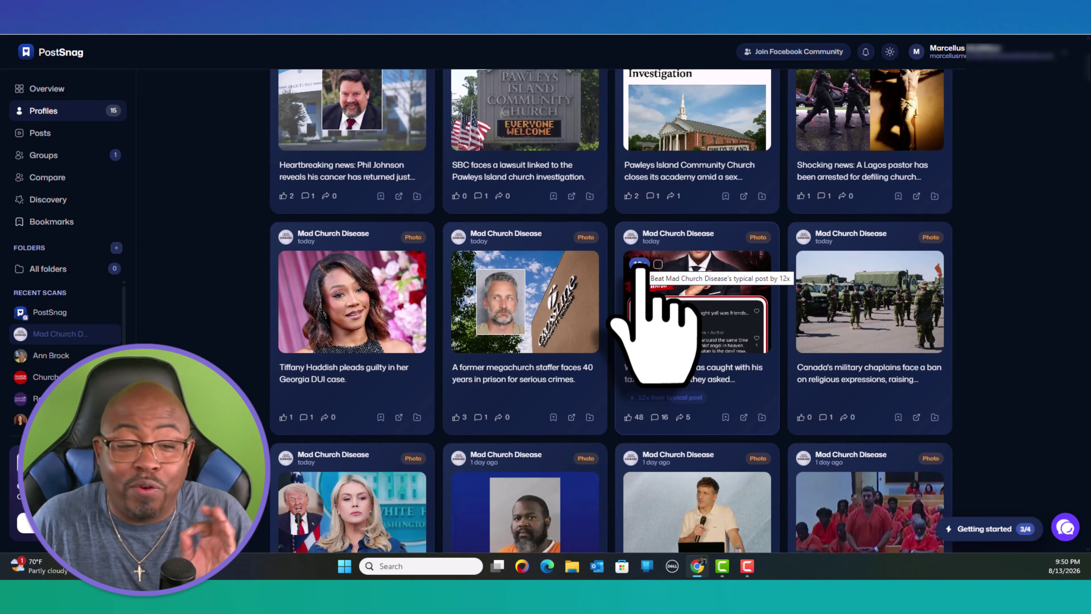
scroll(730, 285, down, 5)
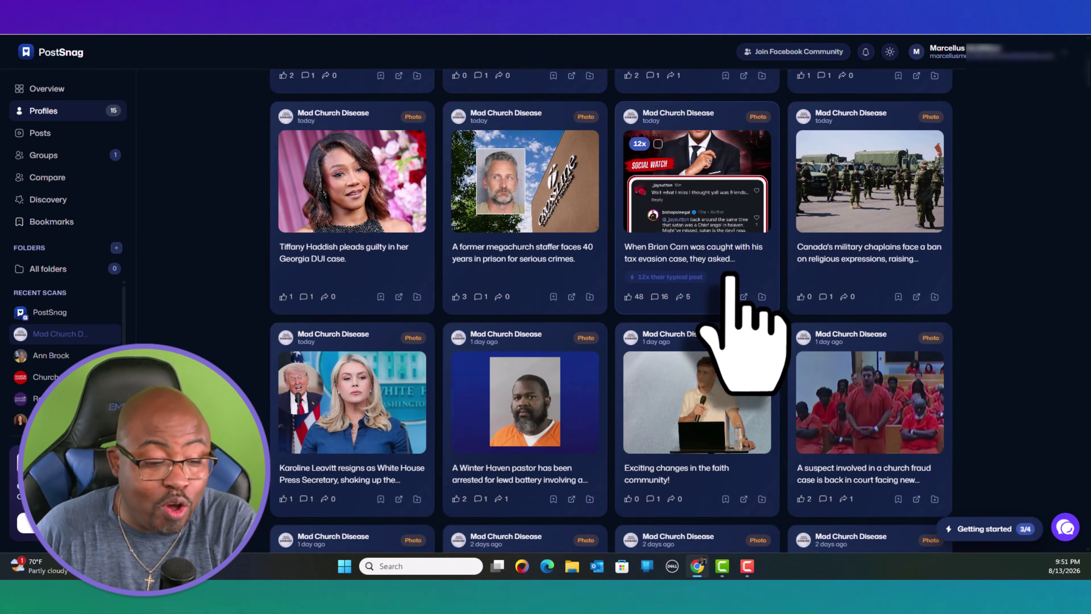
scroll(732, 275, down, 3)
scroll(730, 258, up, 5)
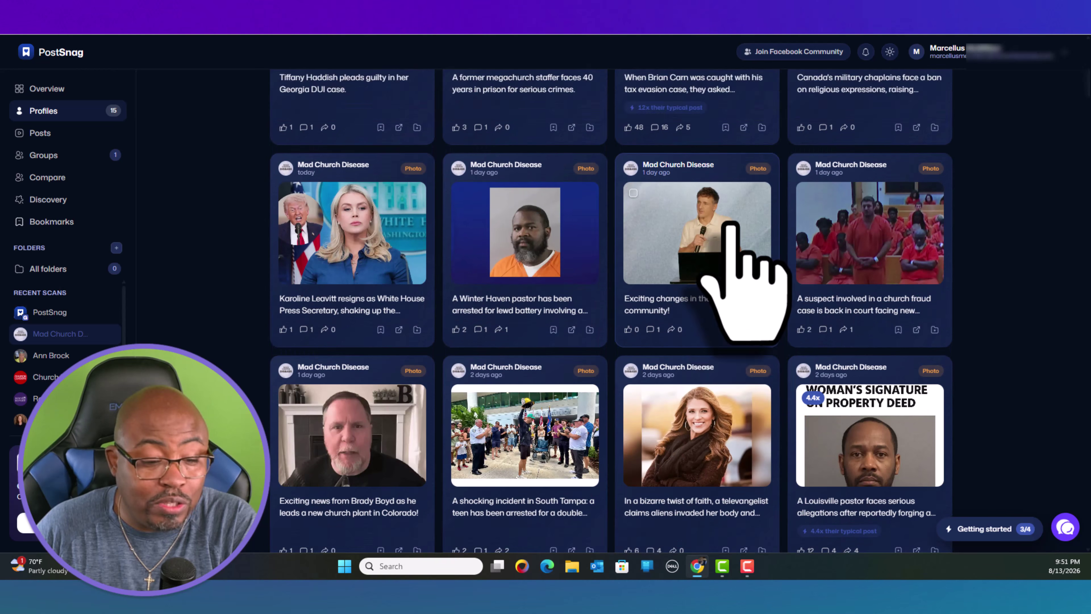
scroll(754, 341, down, 5)
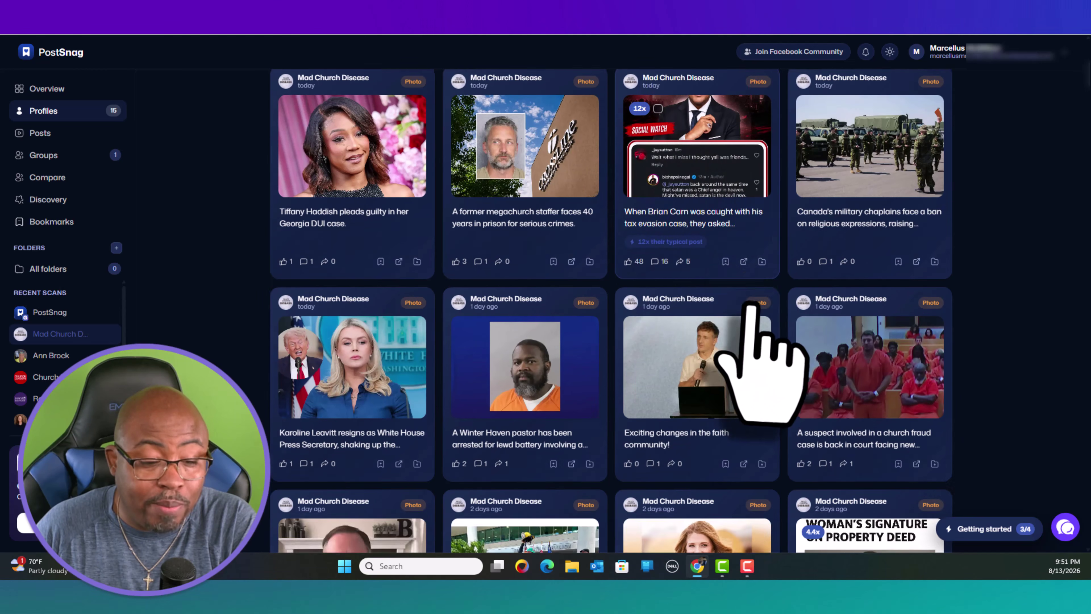
- Examine the performance multipliers and engagement figures on the profile's posts from 2 to 9 days ago
scroll(700, 331, down, 6)
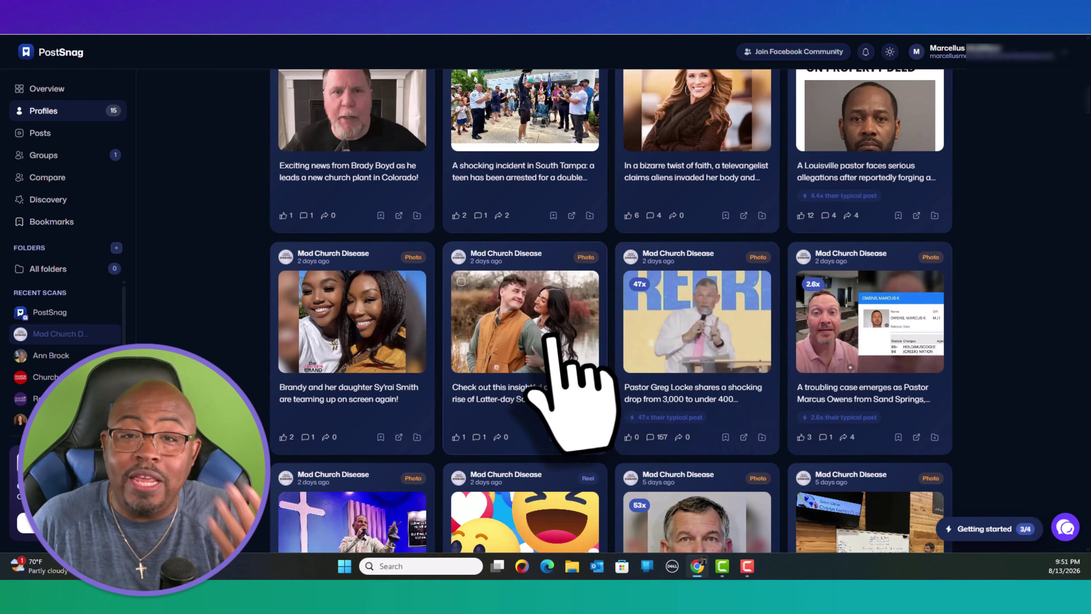
scroll(551, 337, down, 2)
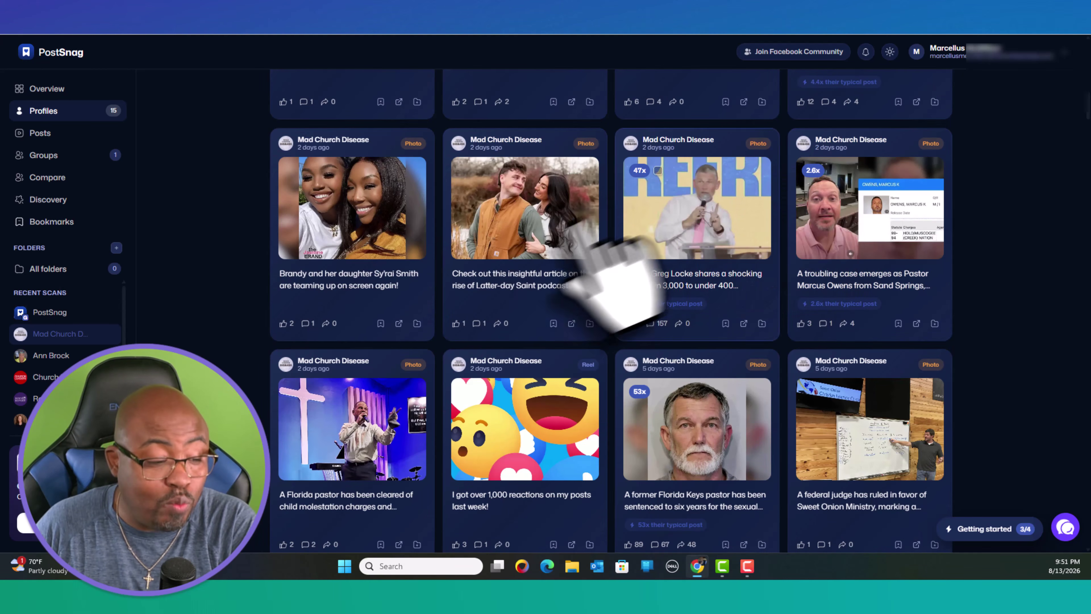
scroll(641, 305, down, 2)
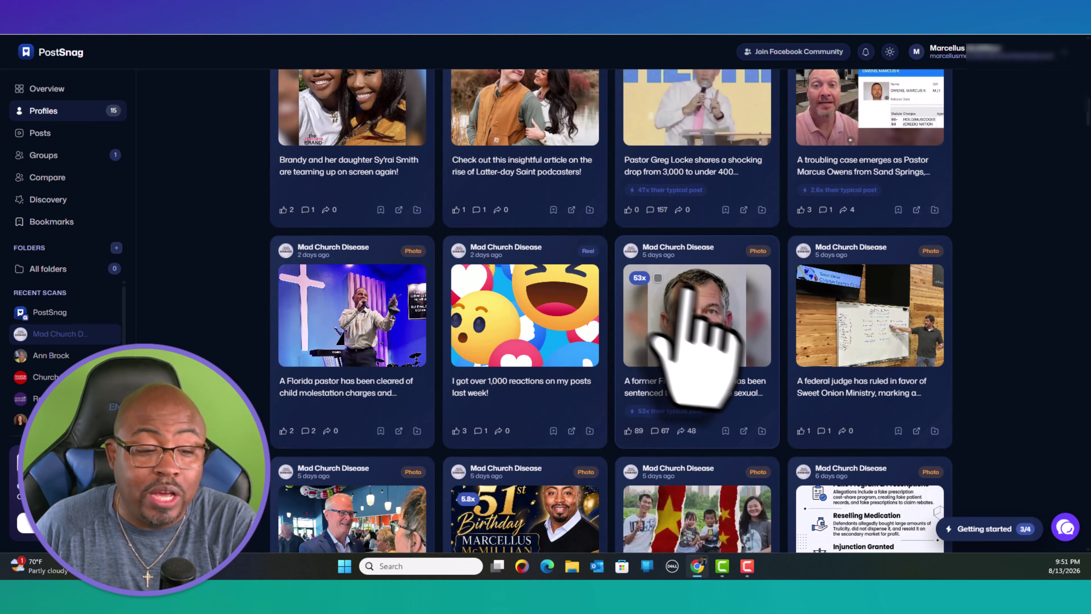
scroll(803, 342, down, 3)
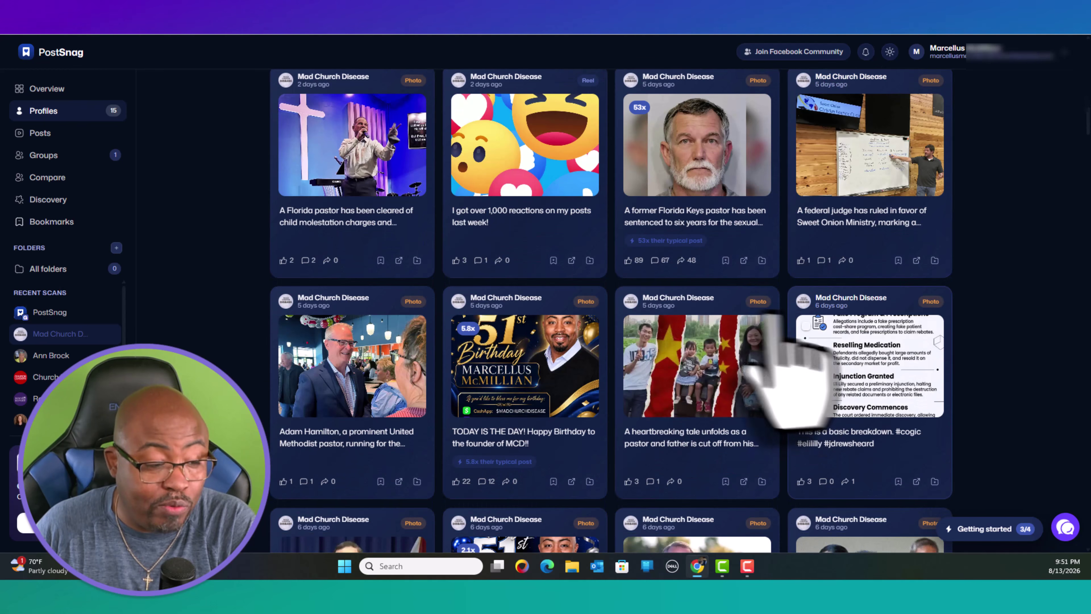
scroll(747, 366, down, 3)
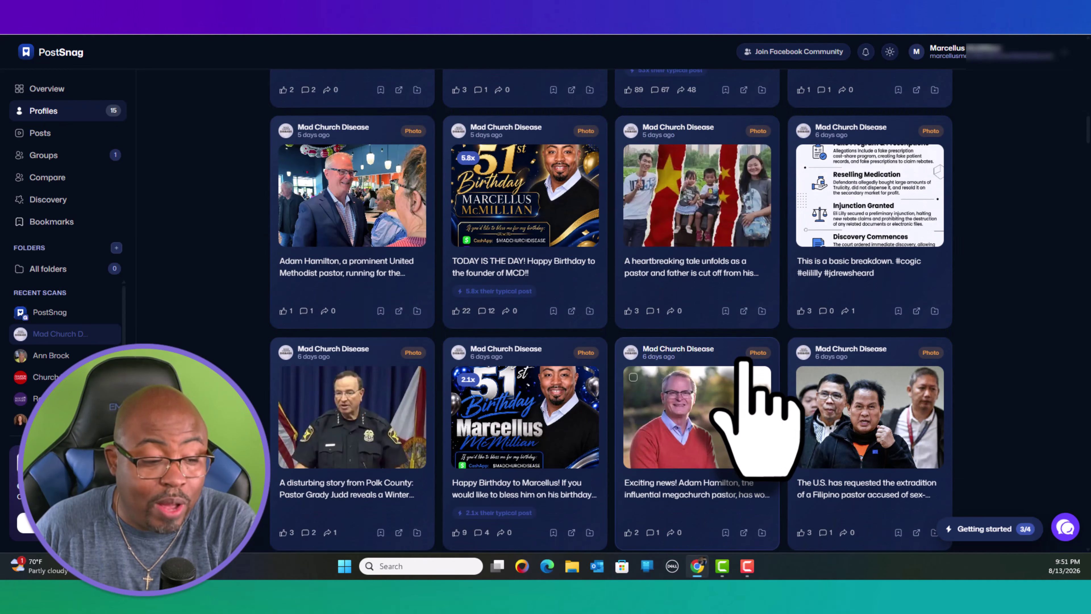
scroll(743, 363, down, 3)
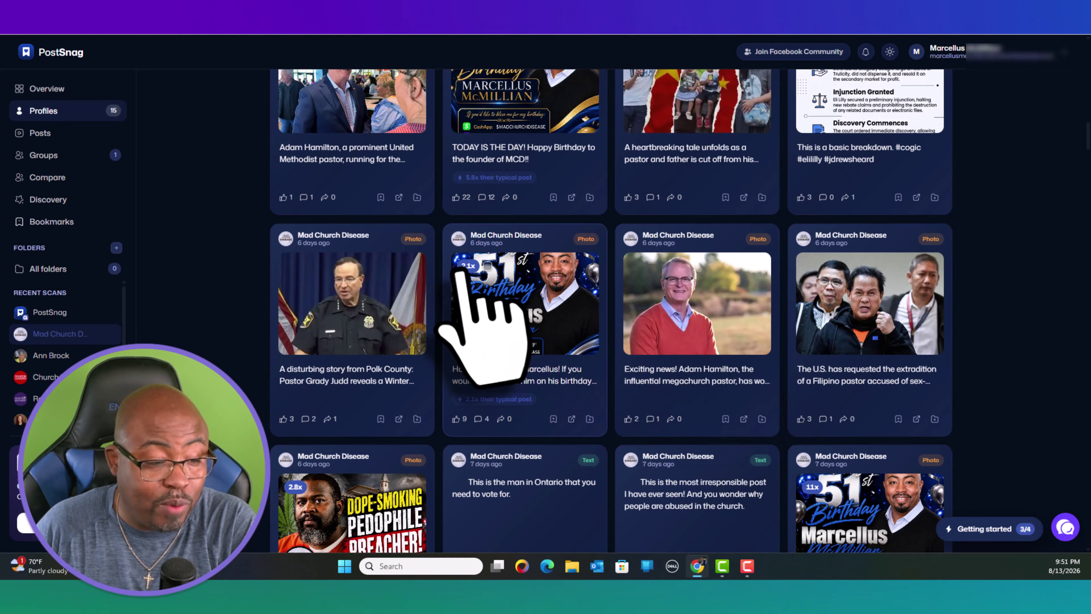
scroll(835, 292, down, 1)
scroll(838, 290, down, 2)
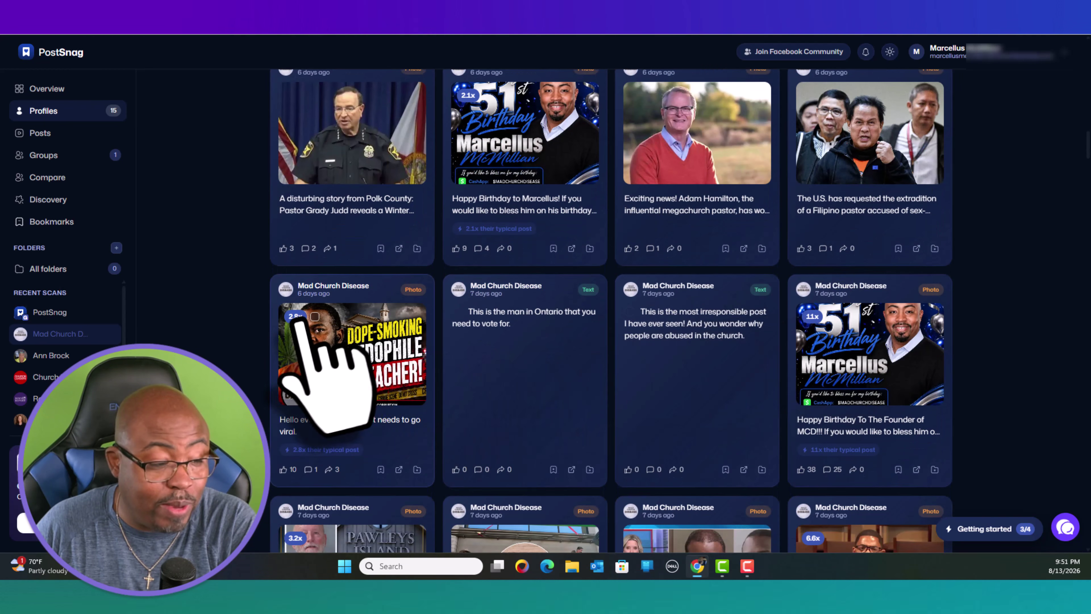
scroll(691, 378, down, 7)
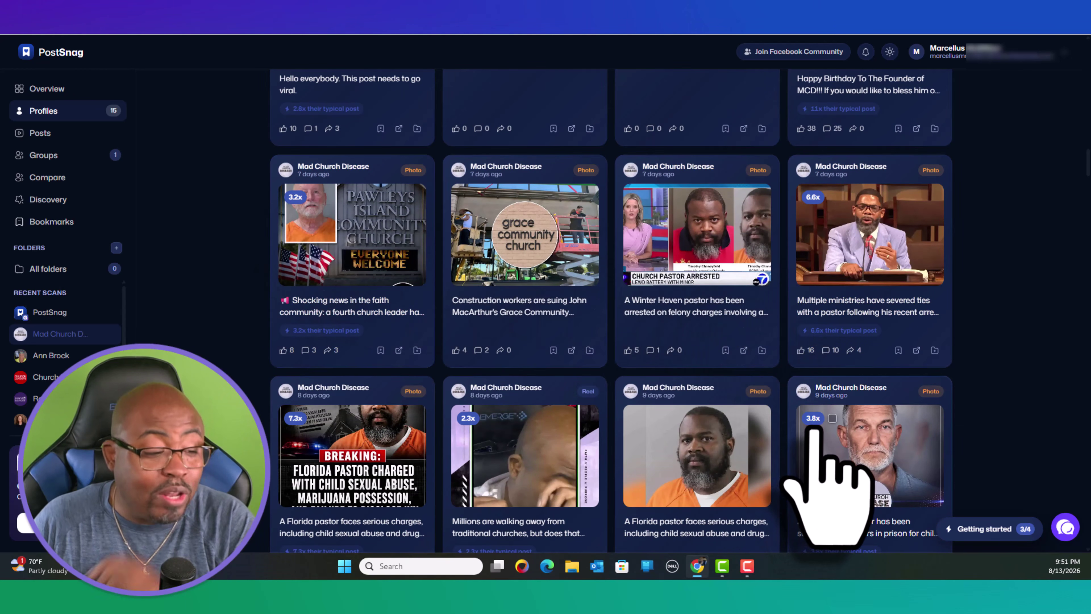
mouse_move(812, 426)
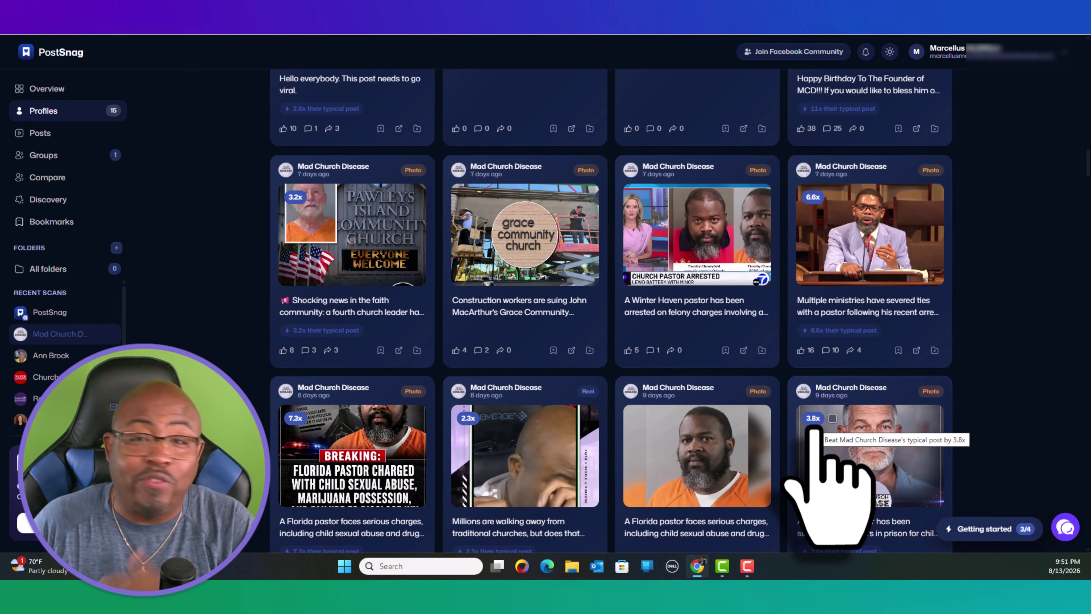
- Compare the multipliers of the strongest posts from 9 to 12 days ago and return to the profile summary
scroll(813, 427, down, 8)
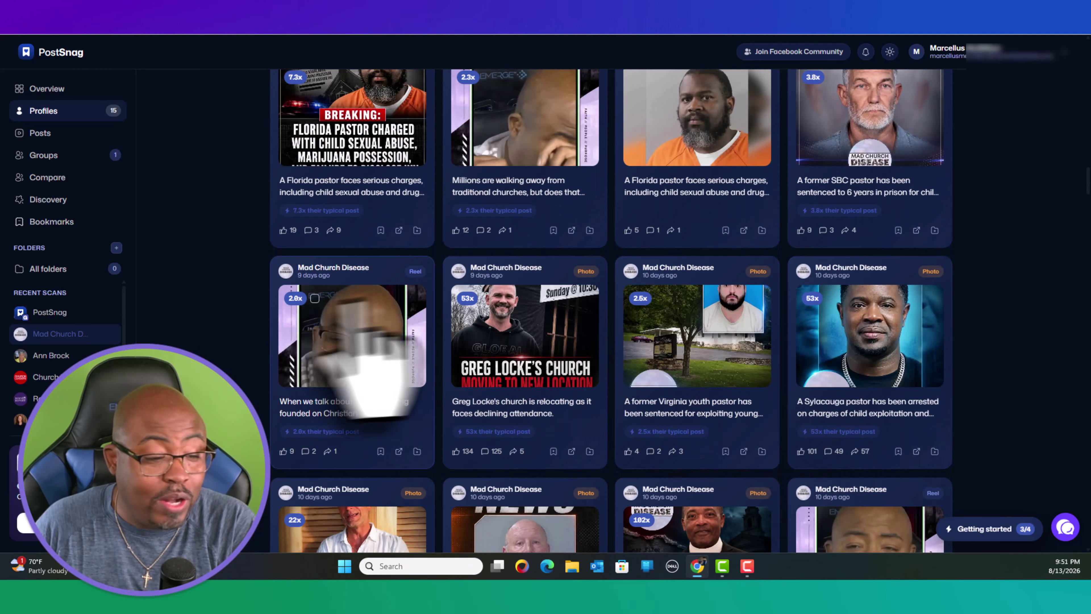
scroll(816, 339, down, 5)
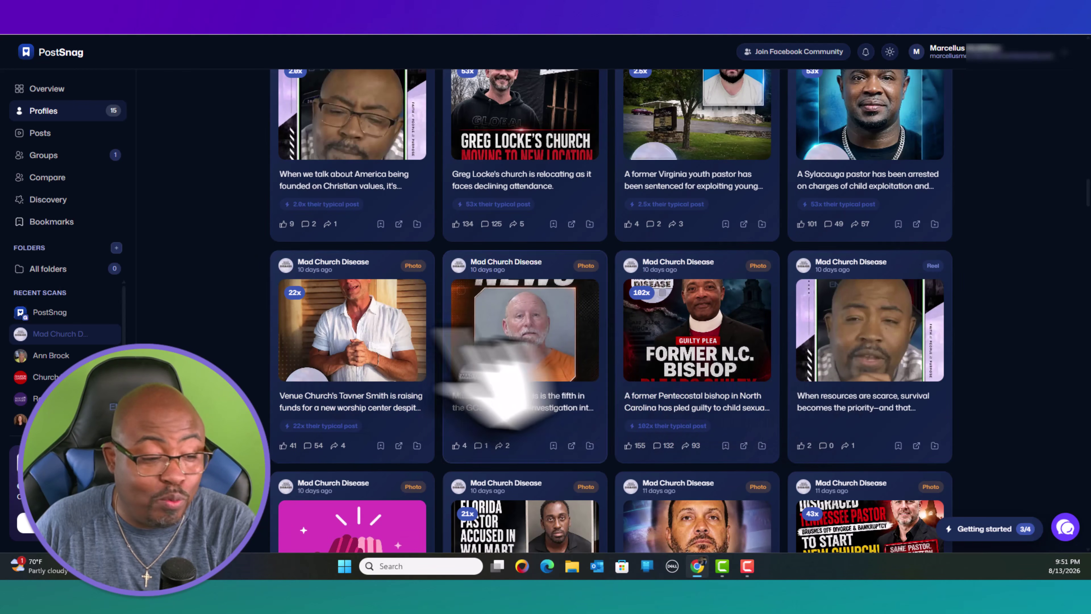
scroll(815, 353, down, 4)
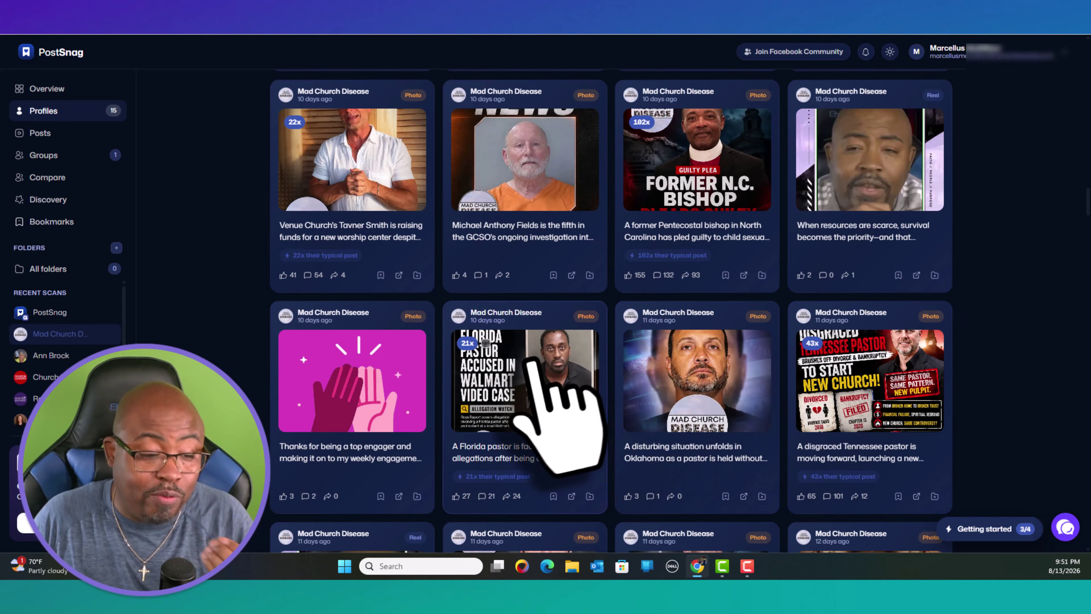
scroll(663, 343, down, 3)
scroll(664, 361, down, 4)
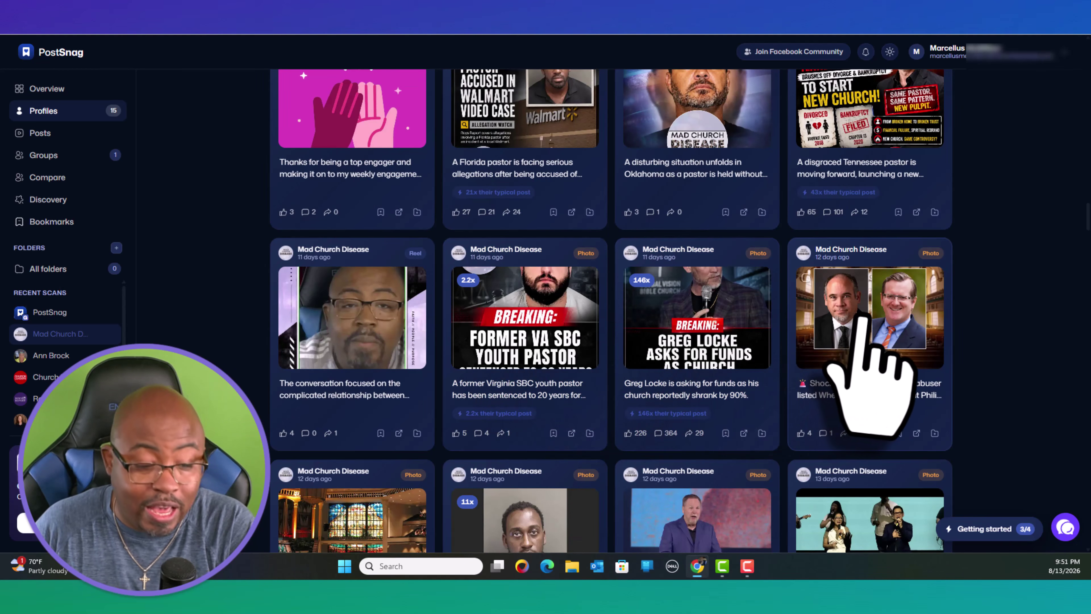
scroll(730, 323, up, 20)
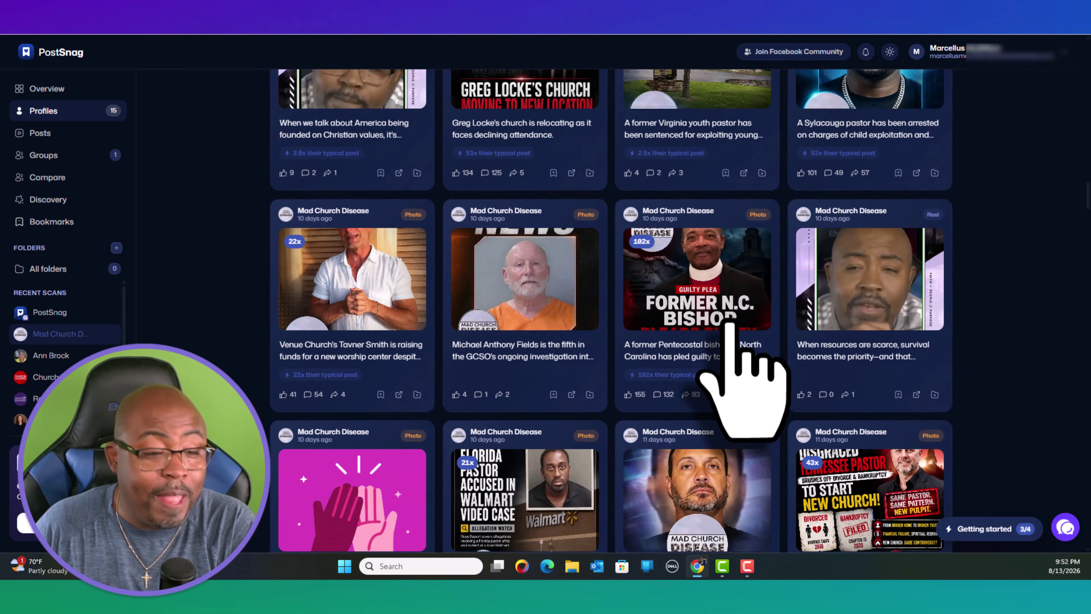
scroll(729, 323, up, 20)
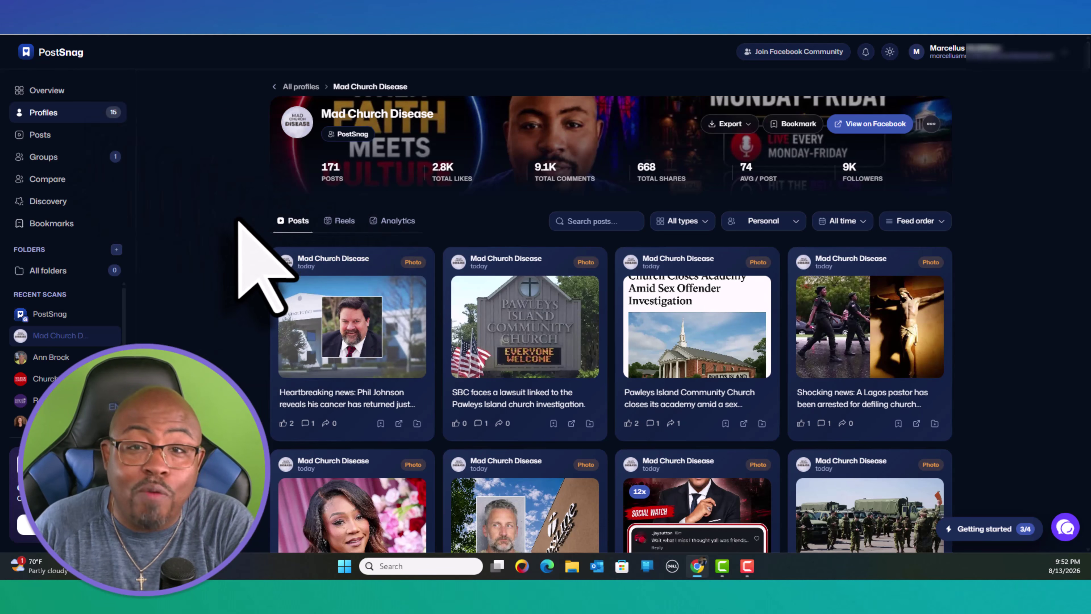
- Open the Overview and review the engagement leaders, biggest audiences, content mix and engagement composition across all scanned profiles
click(51, 92)
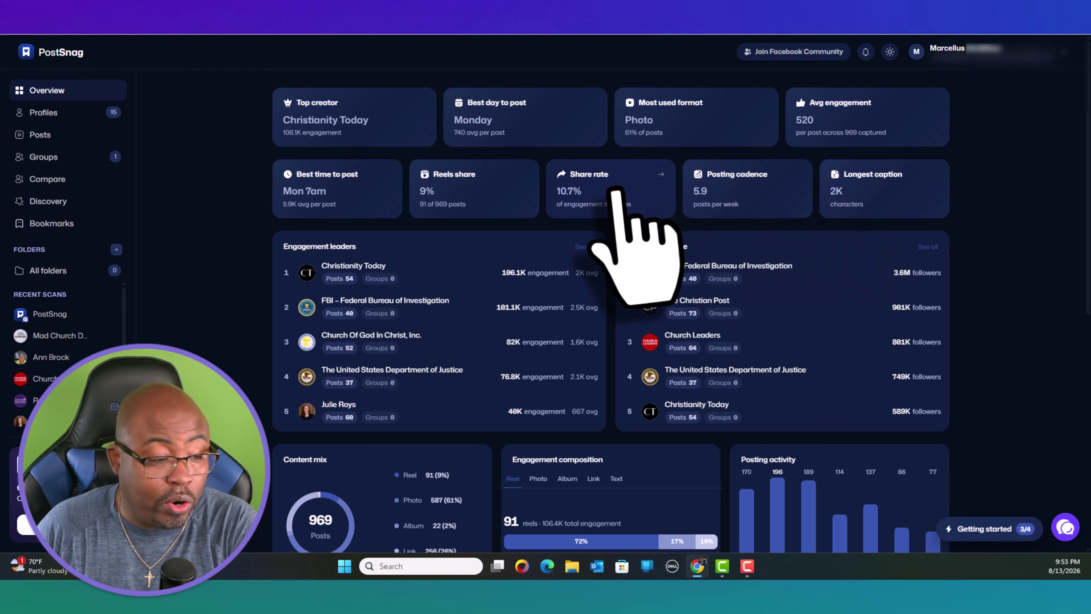
scroll(618, 202, down, 3)
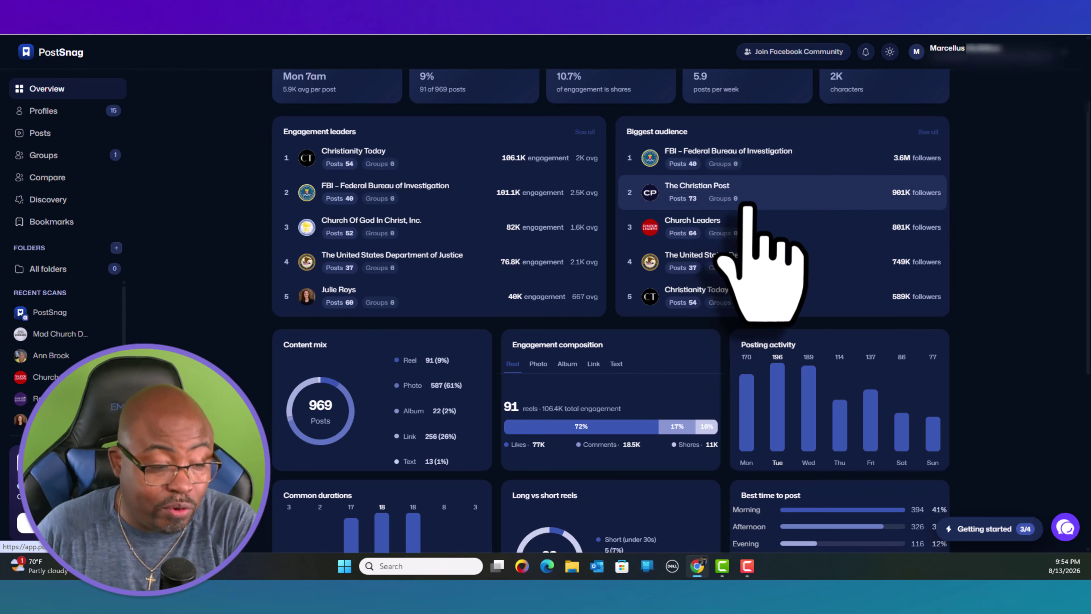
scroll(741, 204, down, 3)
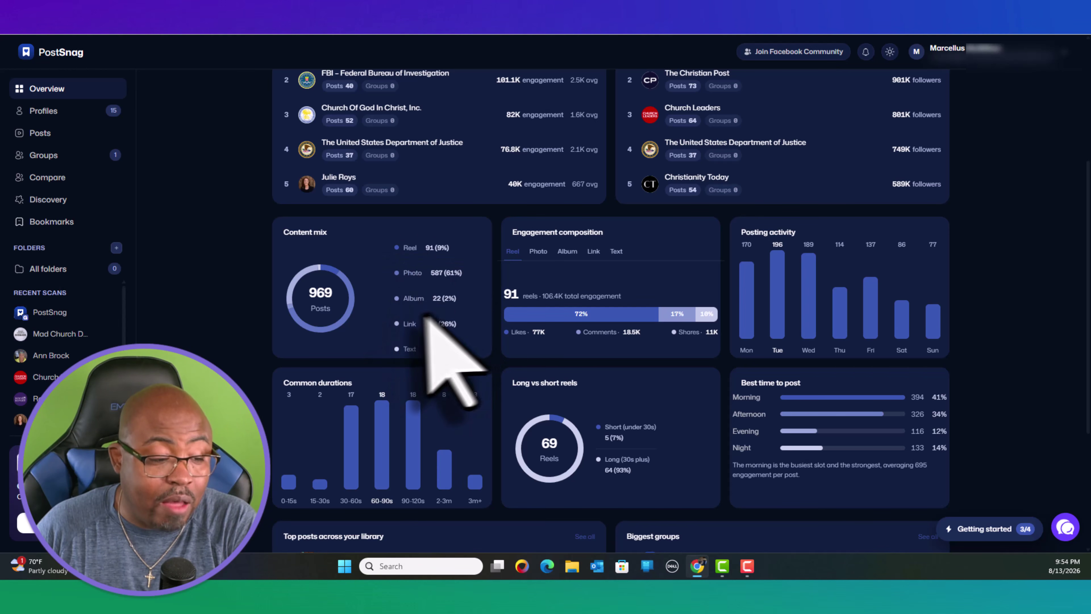
mouse_move(421, 351)
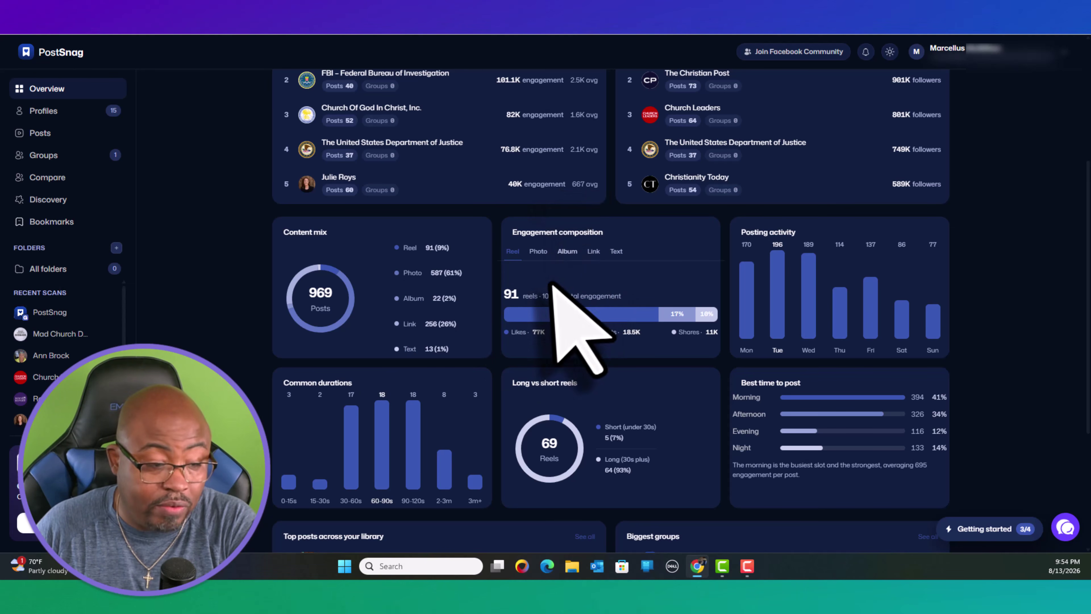
- Review the engagement composition across all scanned profiles for the photo, album, link and text formats in turn
mouse_move(541, 312)
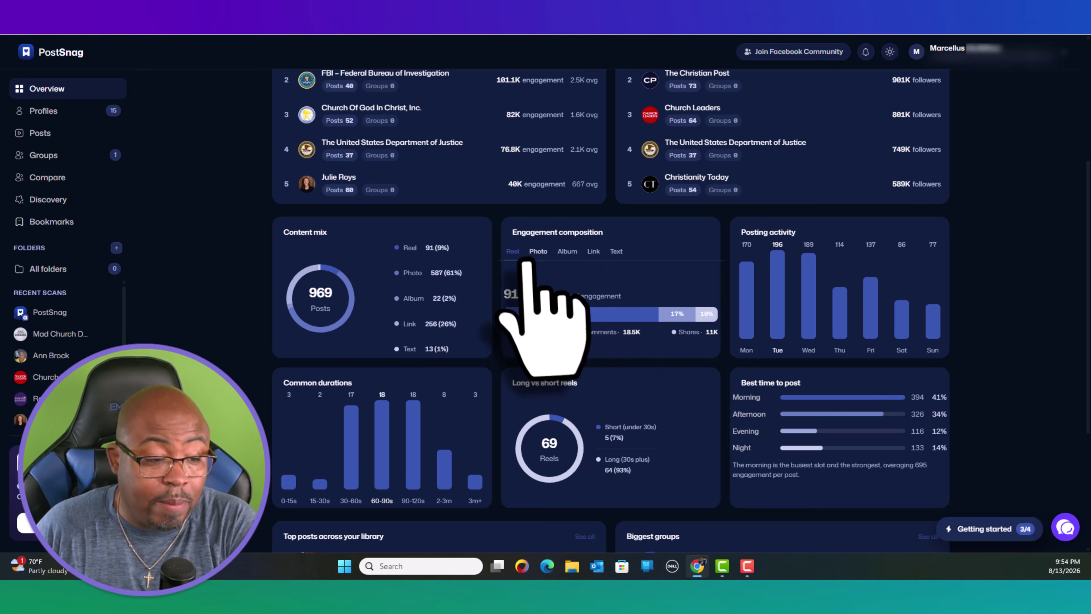
click(539, 252)
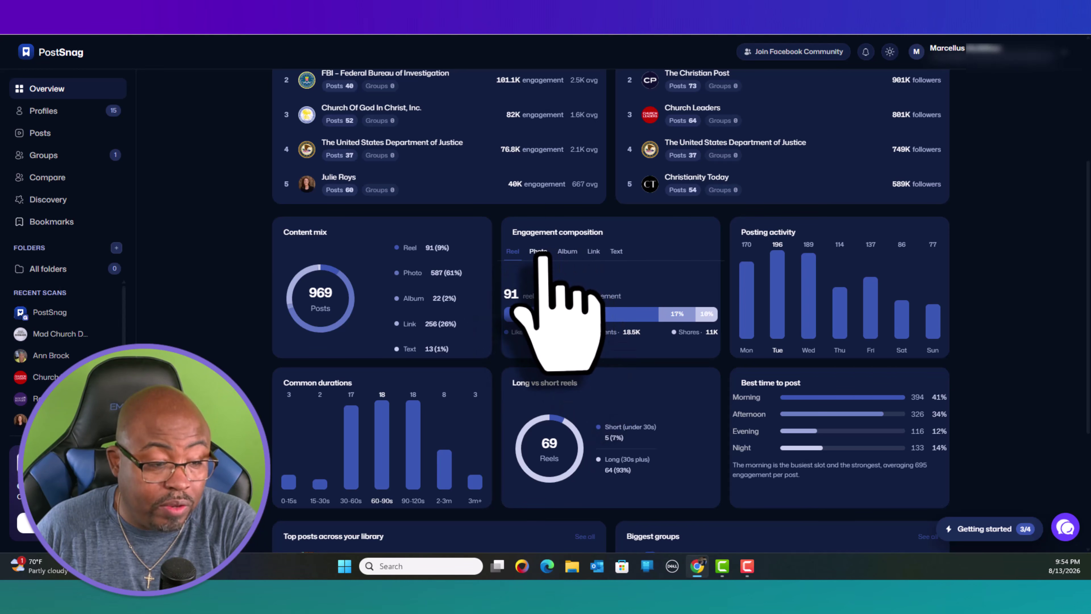
mouse_move(599, 314)
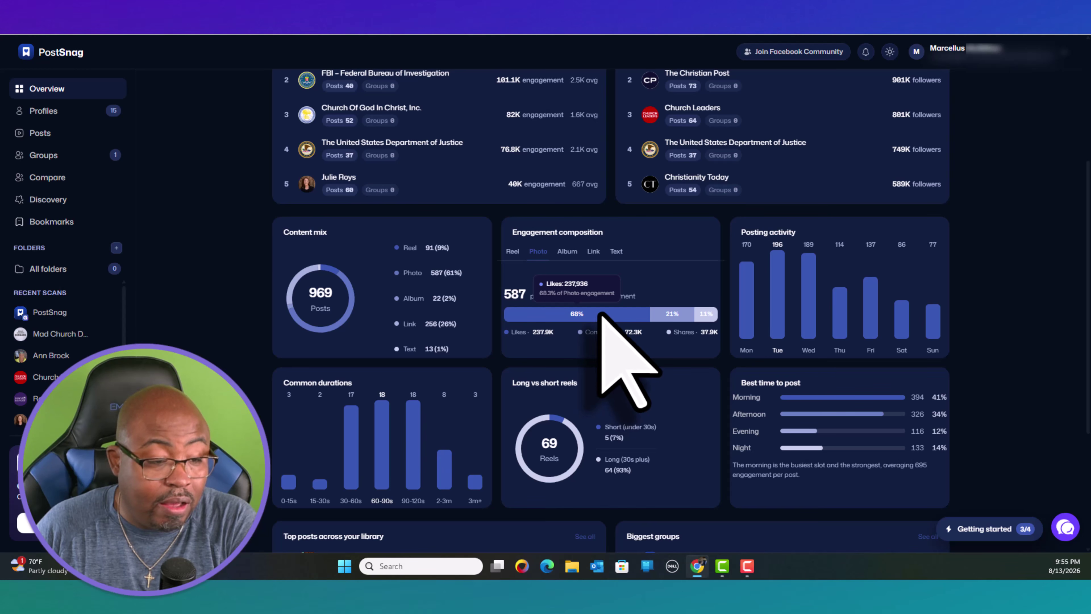
click(574, 254)
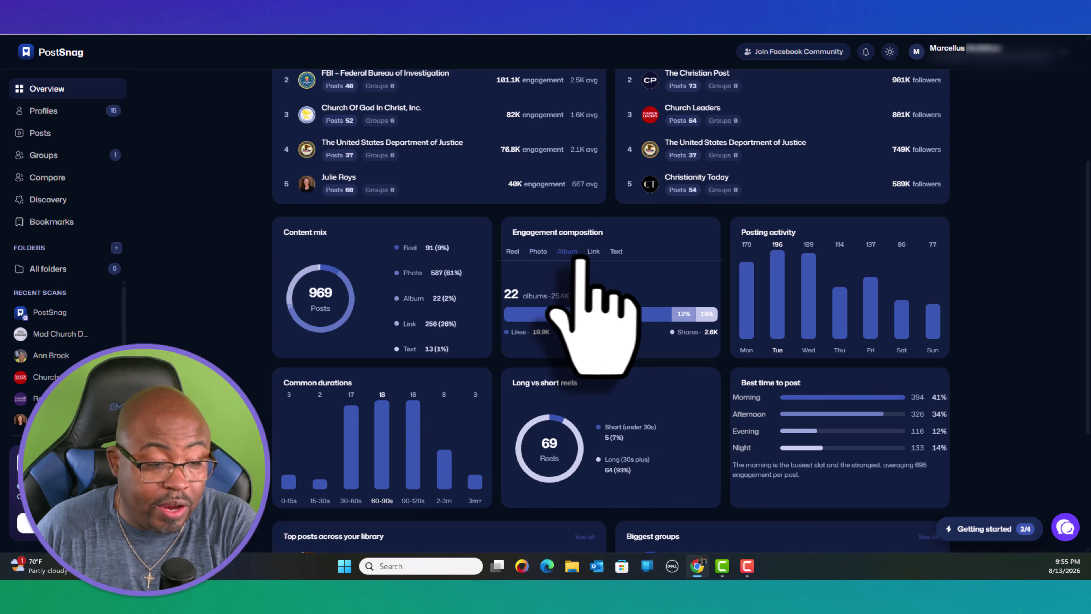
click(593, 253)
click(616, 252)
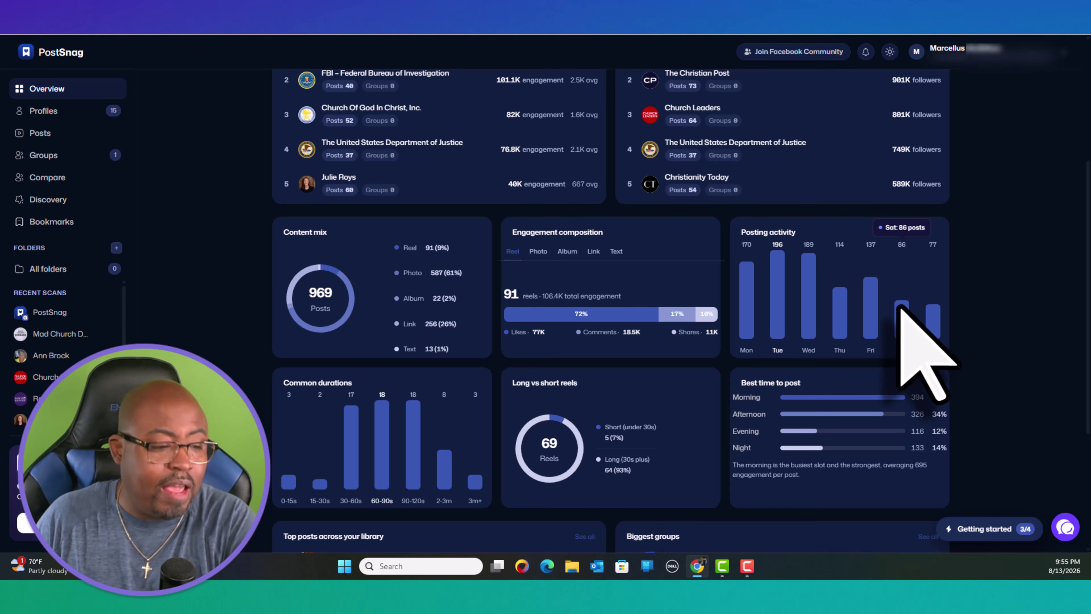
- Examine the Overview's common durations, long versus short reels, best time to post, top posts and biggest groups
scroll(904, 309, down, 4)
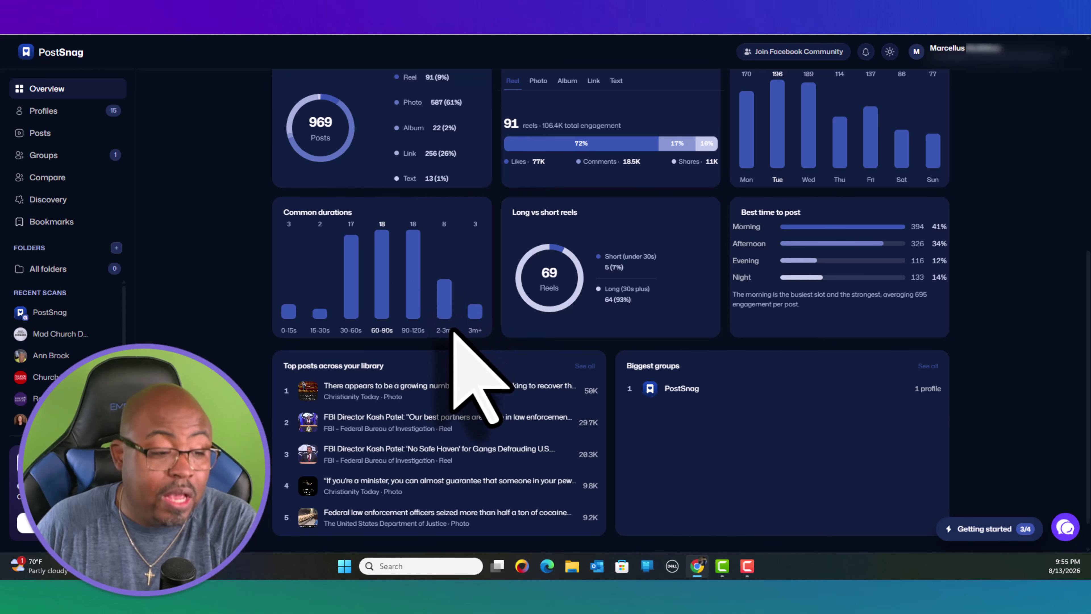
mouse_move(470, 253)
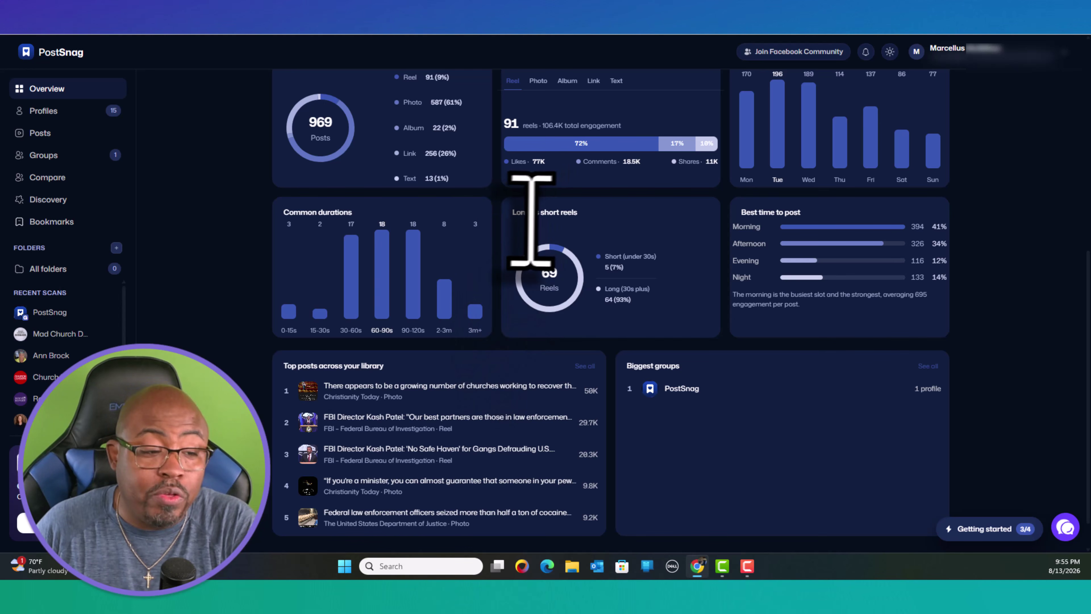
mouse_move(577, 288)
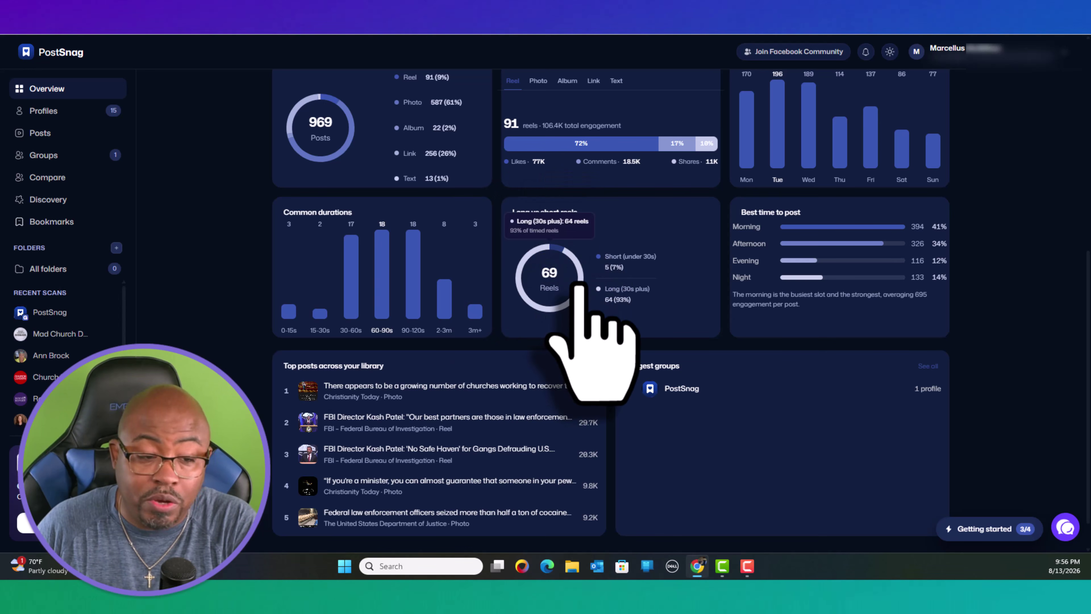
mouse_move(775, 224)
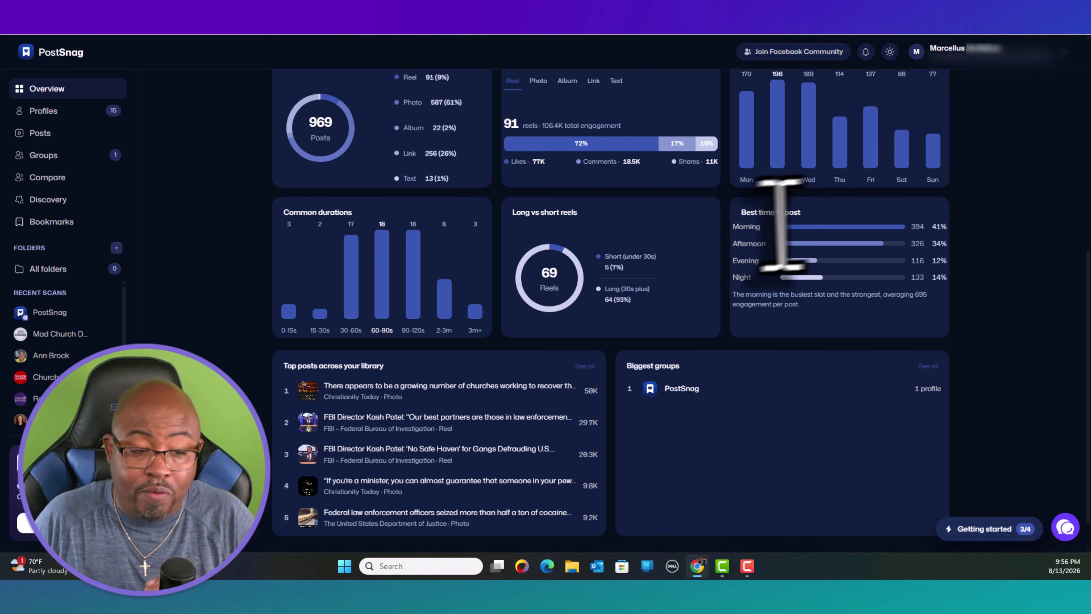
mouse_move(759, 261)
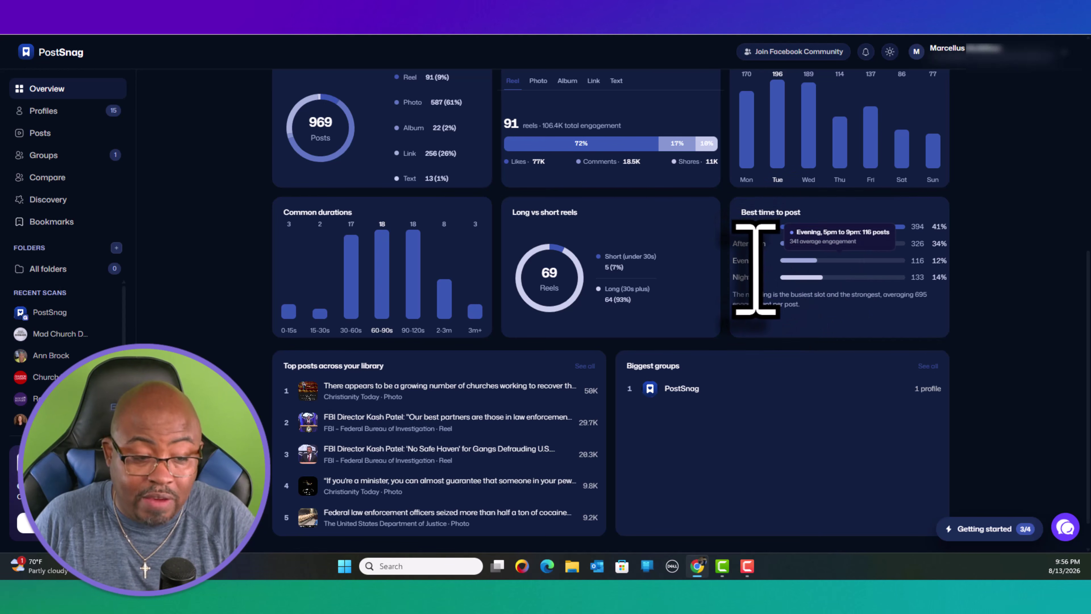
mouse_move(756, 280)
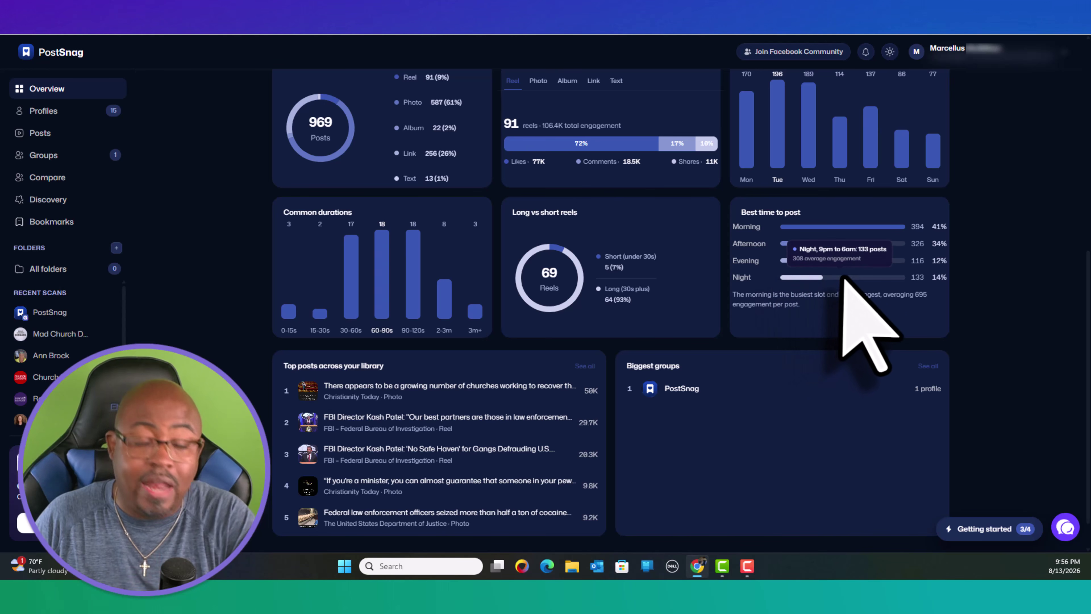
scroll(840, 275, down, 1)
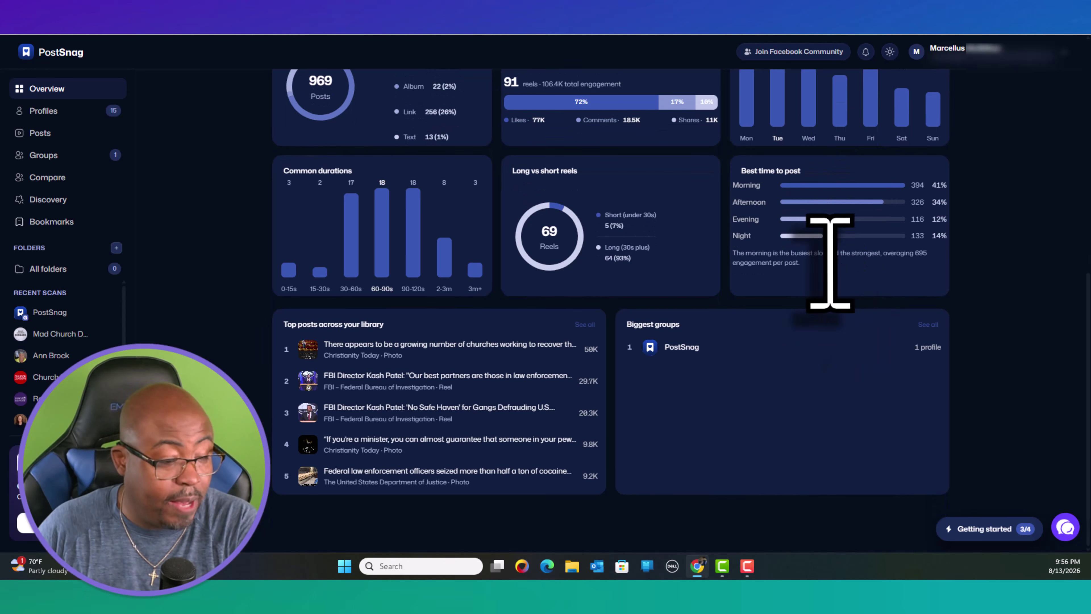
mouse_move(655, 258)
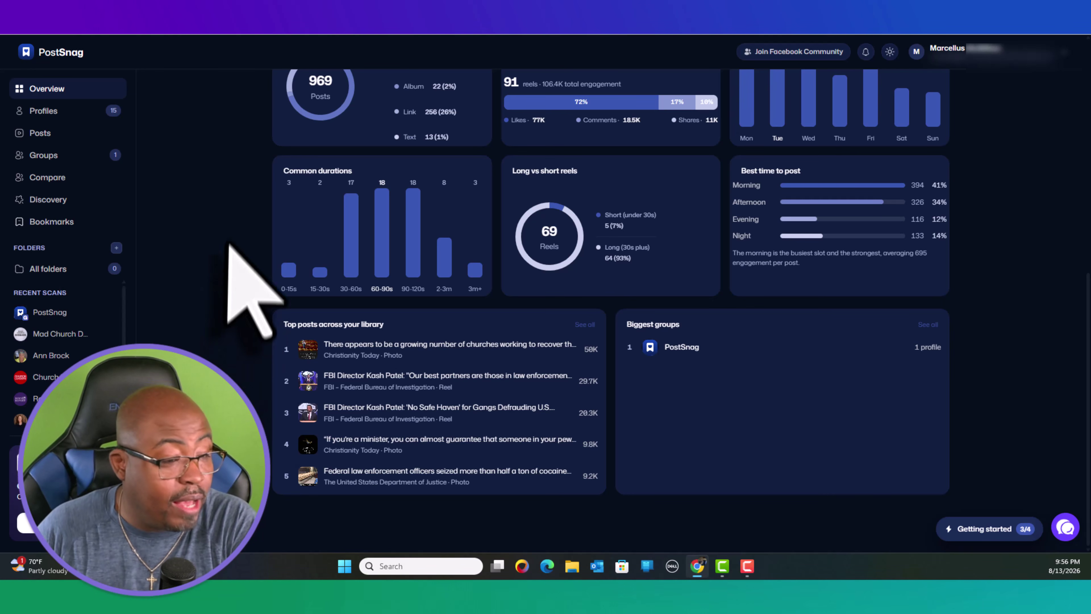
- Open the tracked profiles and review the rankings of top profiles and outlier profiles
scroll(243, 249, up, 10)
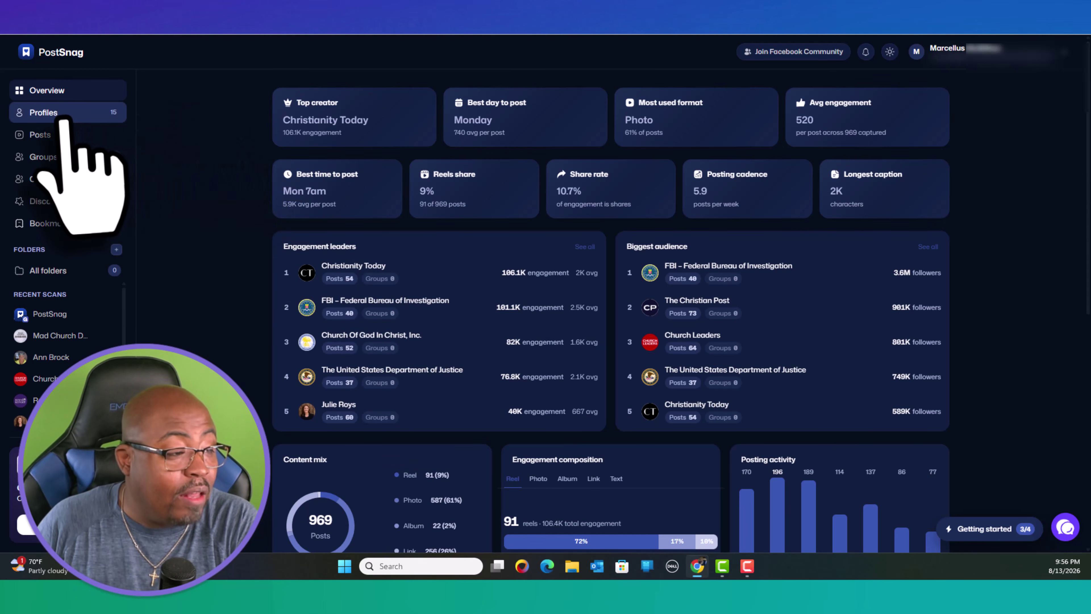
click(69, 142)
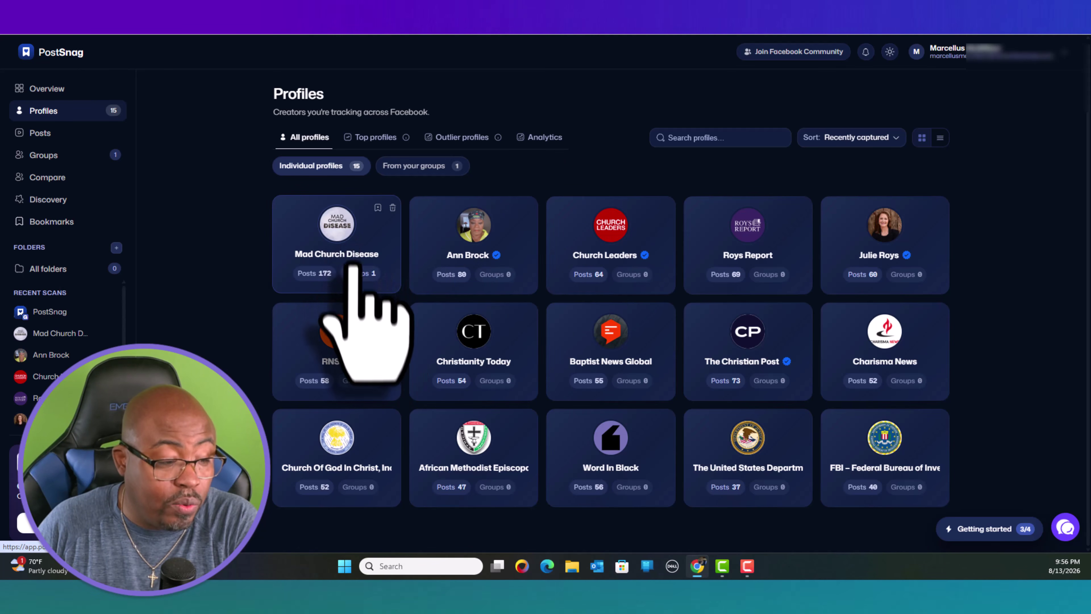
mouse_move(358, 275)
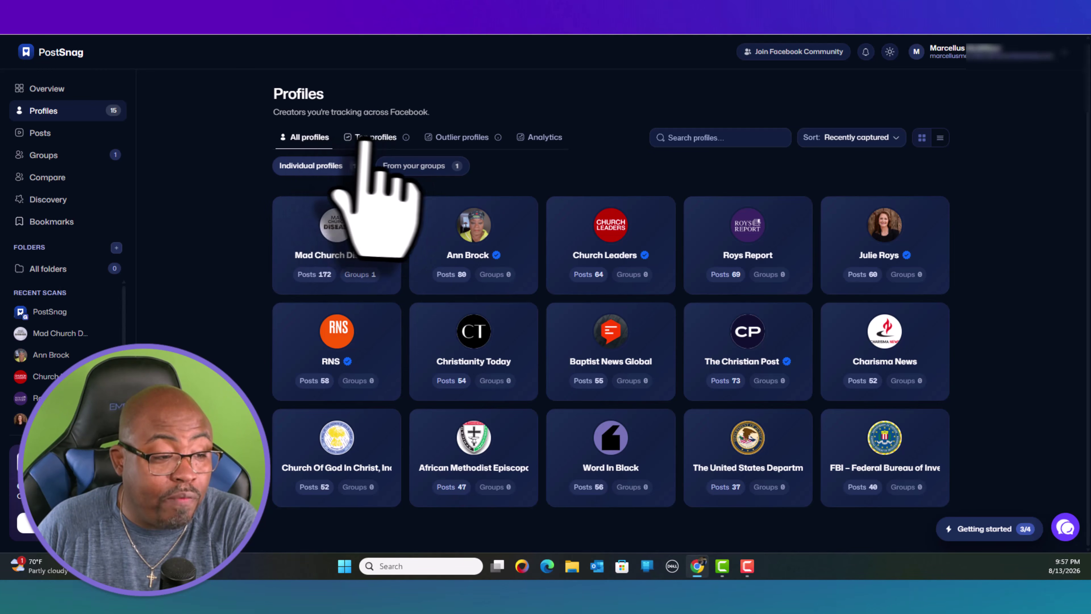
click(384, 143)
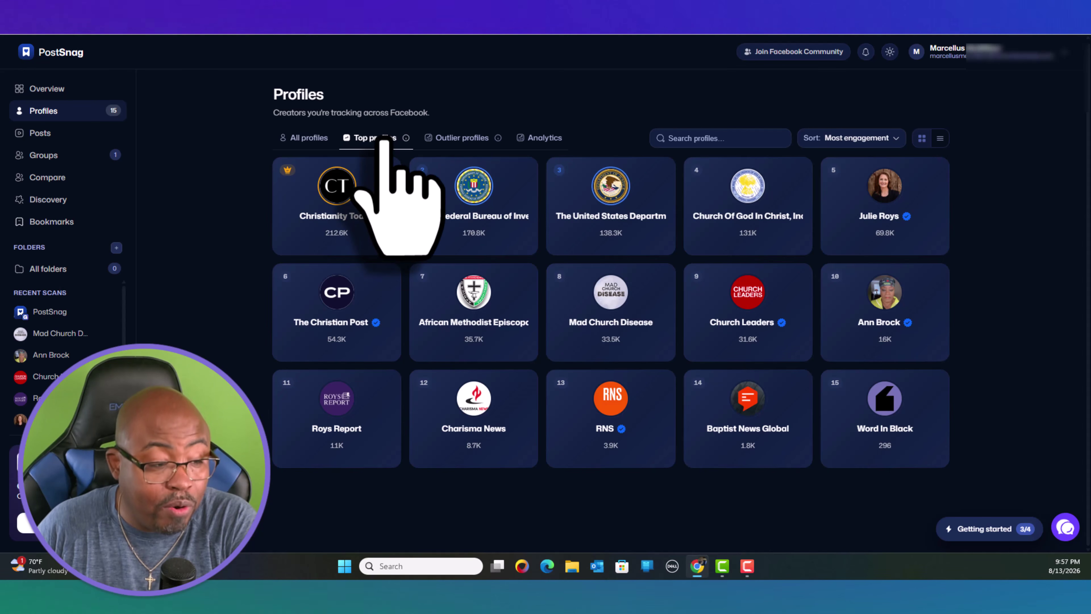
click(466, 139)
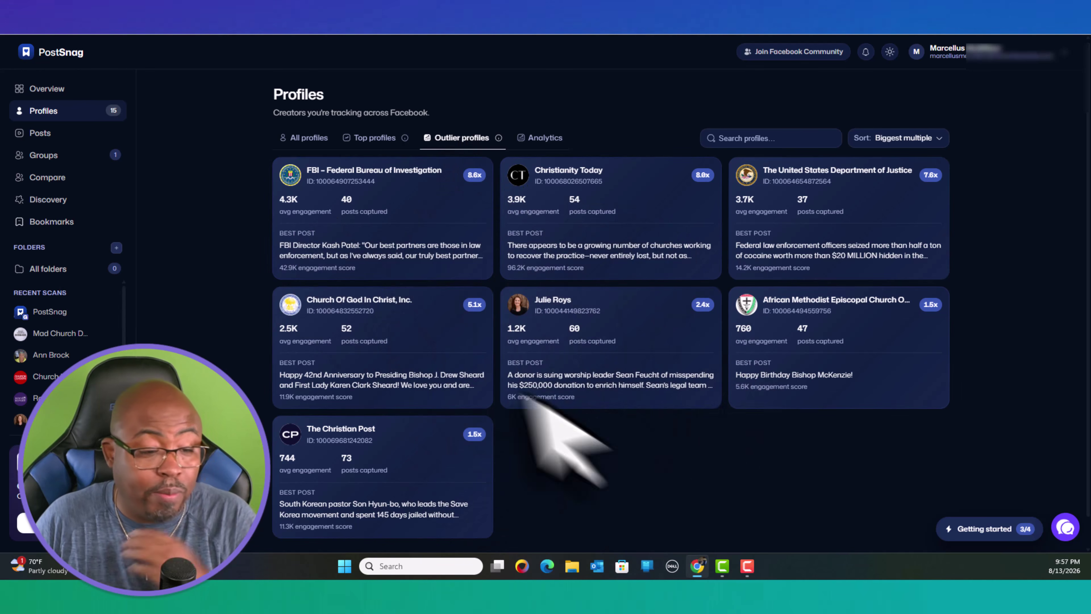
- Review the top creators table in the profile analytics, then return to the list of all profiles
click(541, 138)
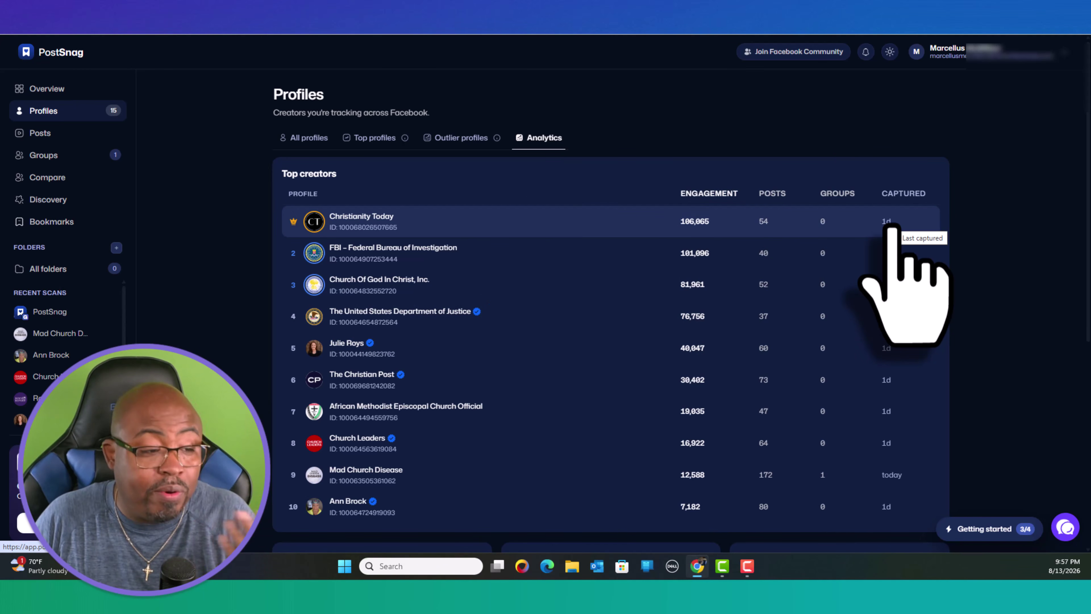
scroll(904, 365, down, 3)
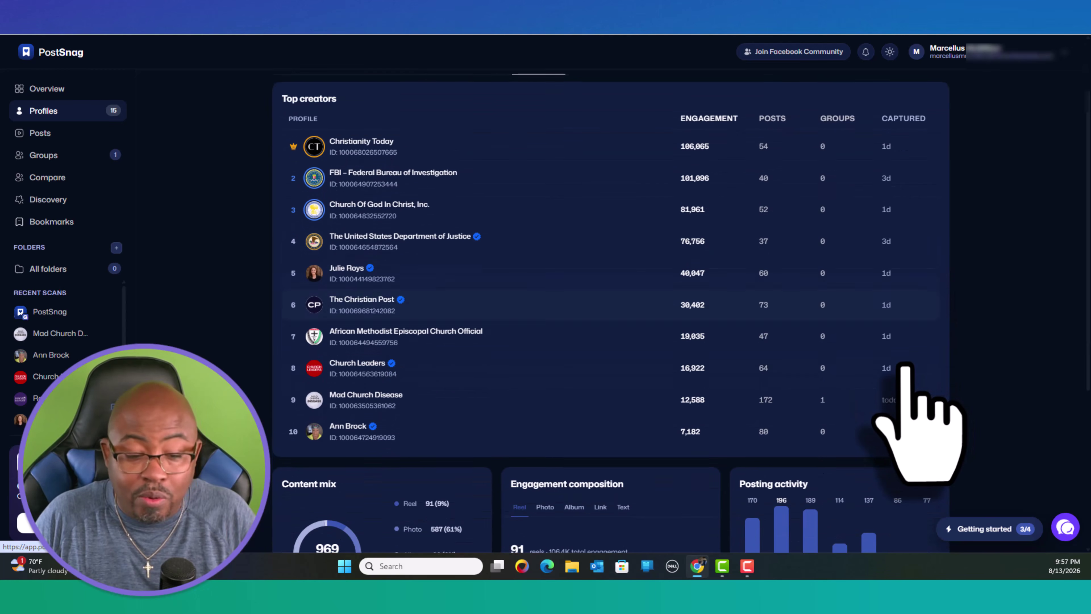
scroll(904, 369, up, 3)
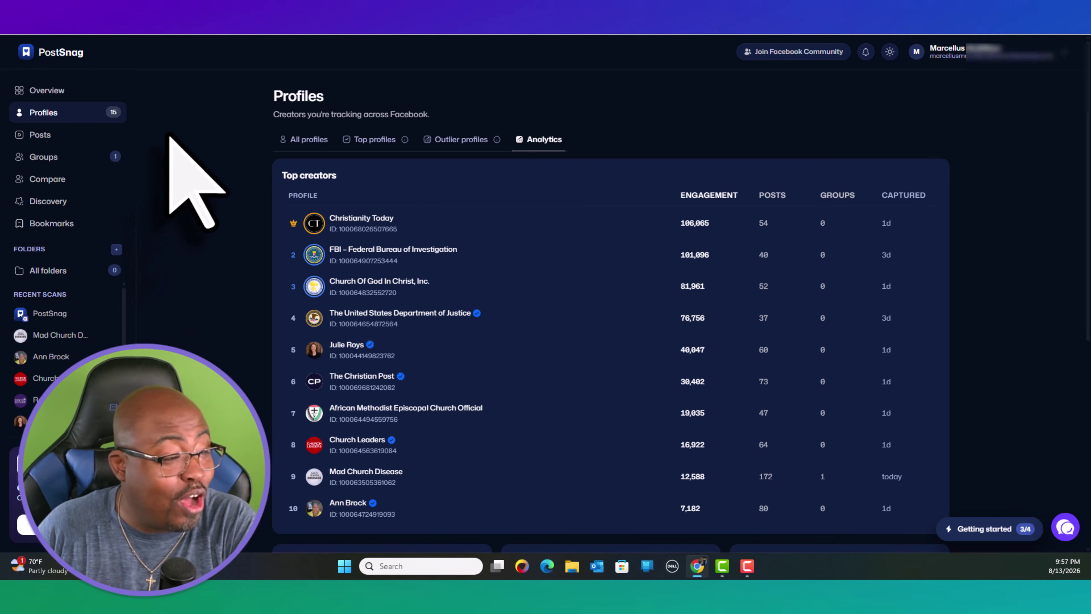
click(309, 141)
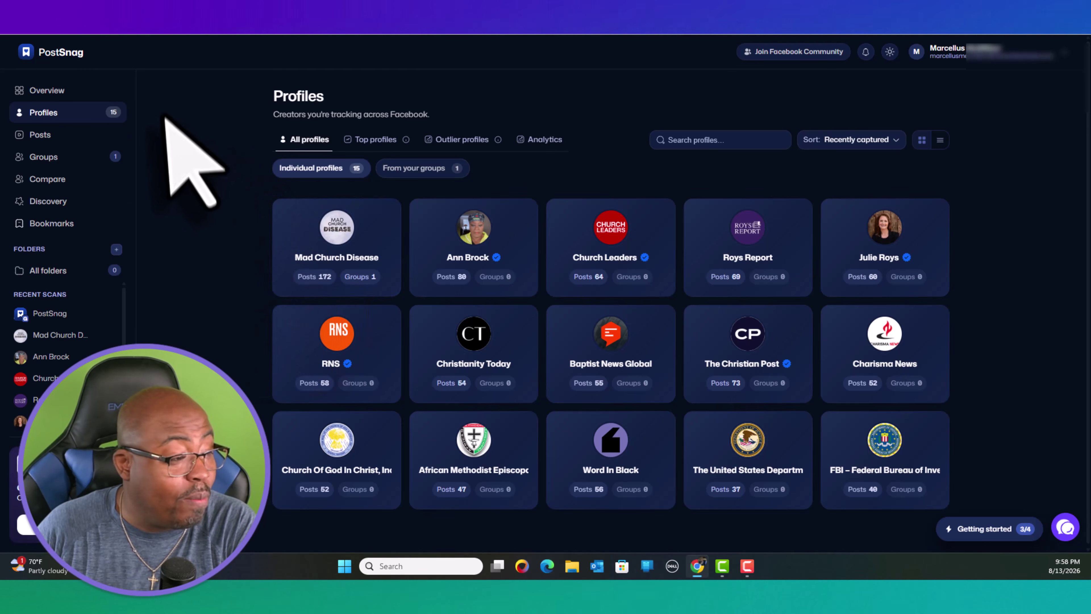
- Check which Facebook groups are tracked in the Groups section
click(63, 163)
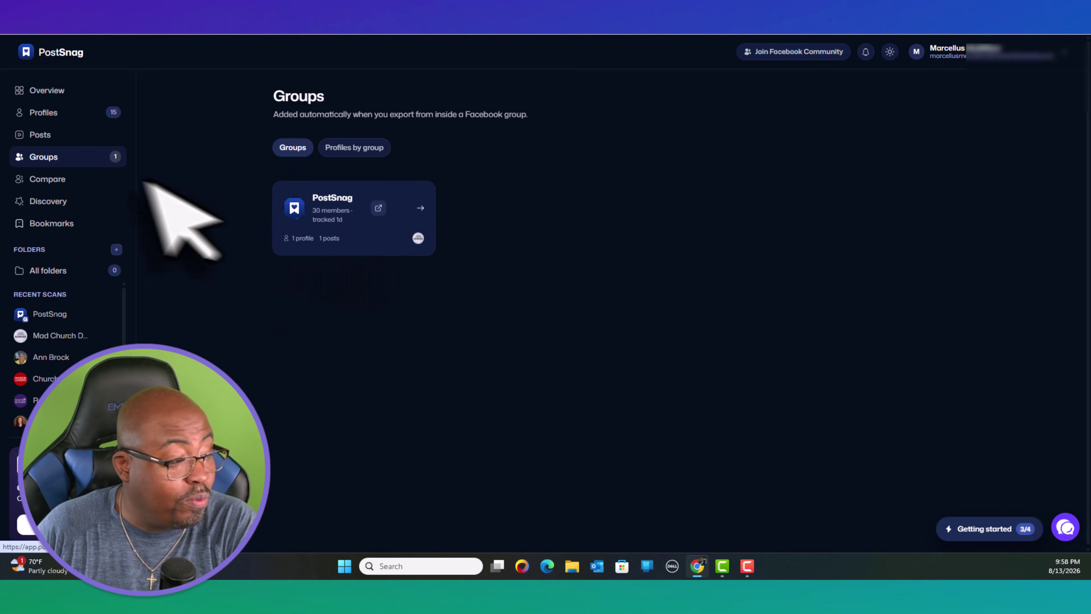
click(52, 135)
click(61, 157)
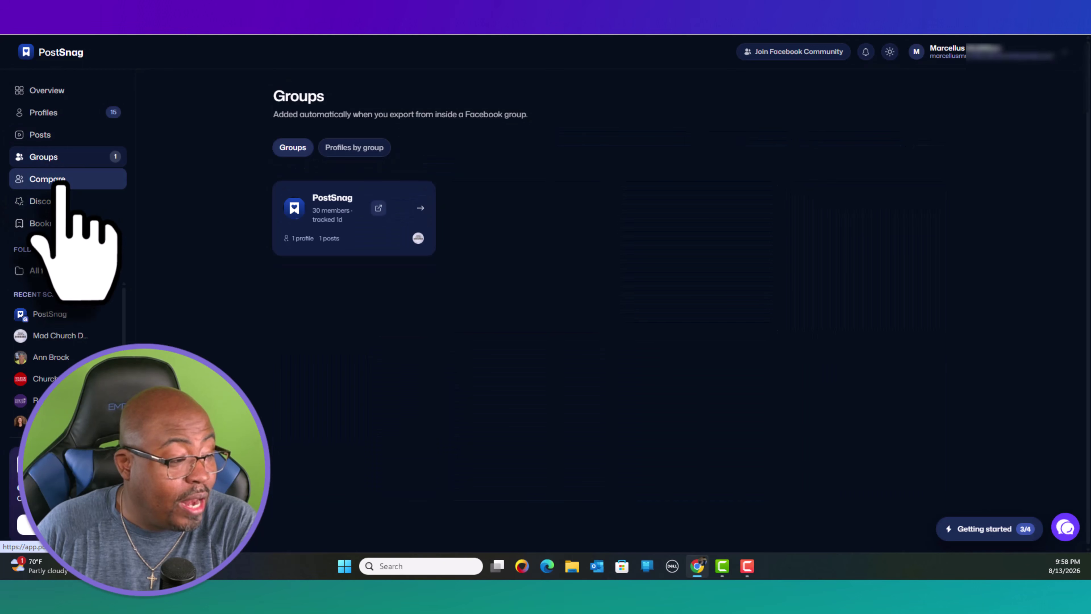
- Set up a side-by-side comparison with Christianity Today as Profile 1 and Julie Roys as Profile 2
click(60, 181)
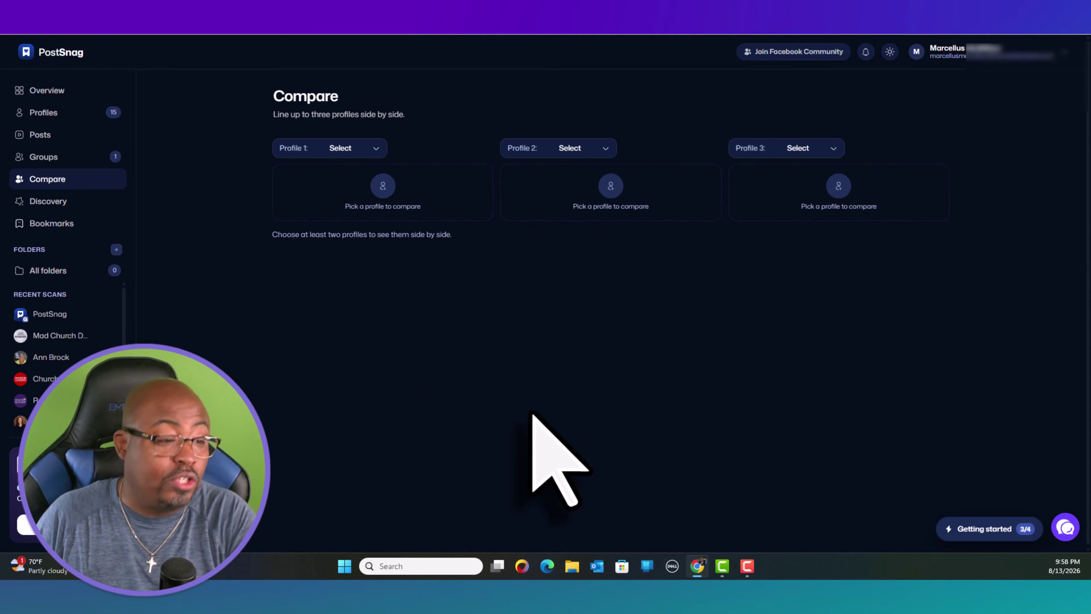
click(377, 150)
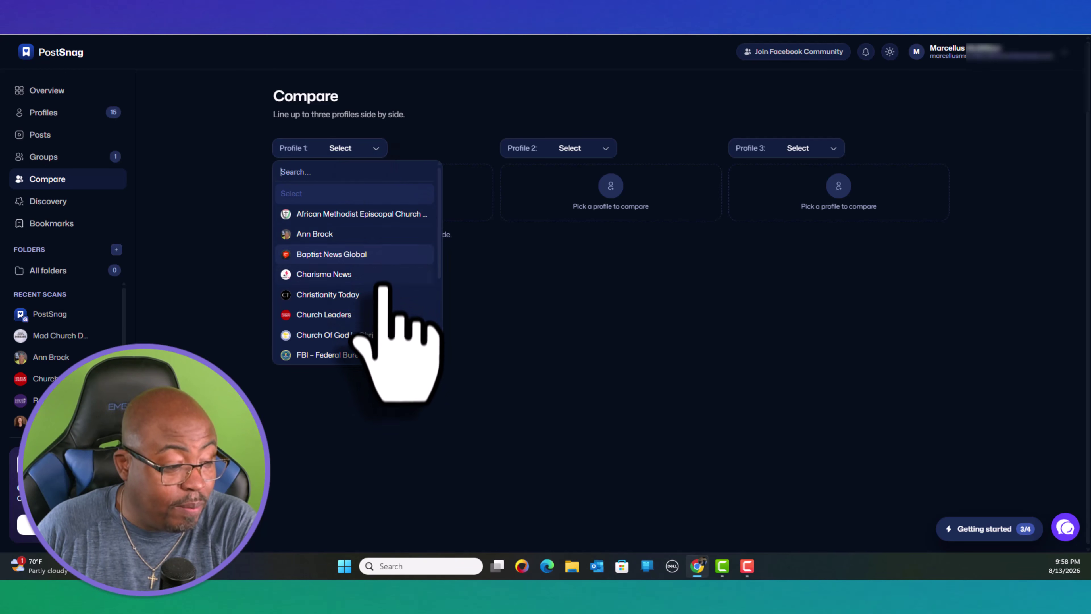
click(349, 295)
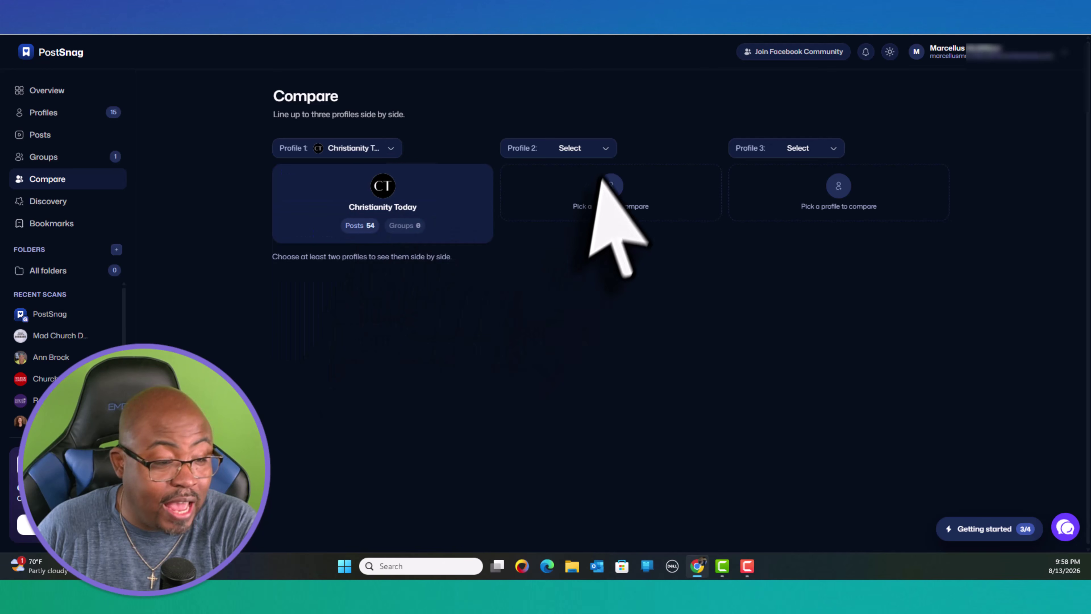
click(605, 149)
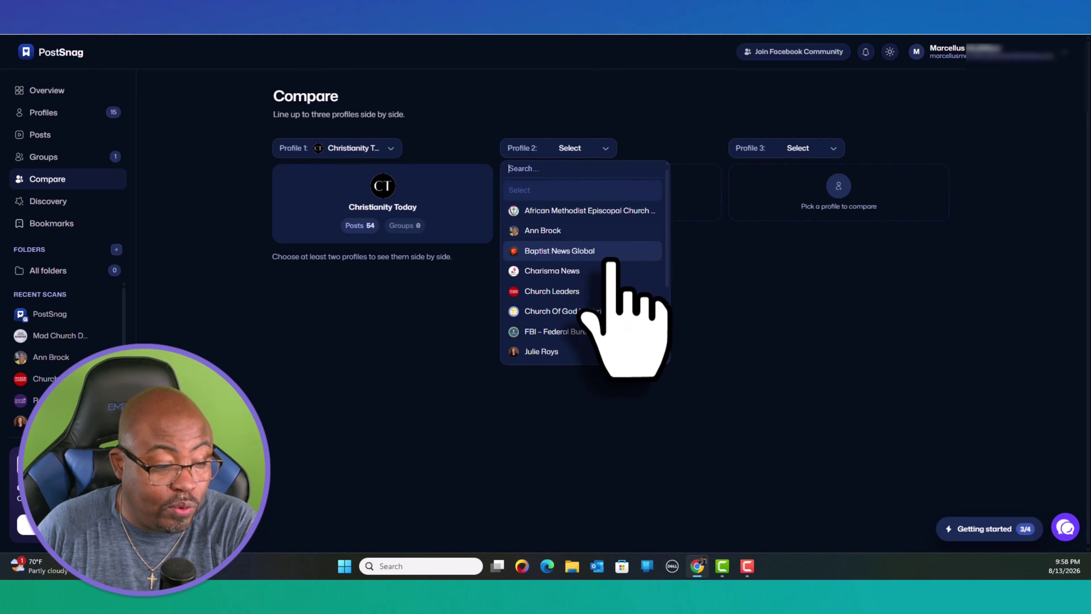
scroll(571, 253, down, 3)
click(562, 243)
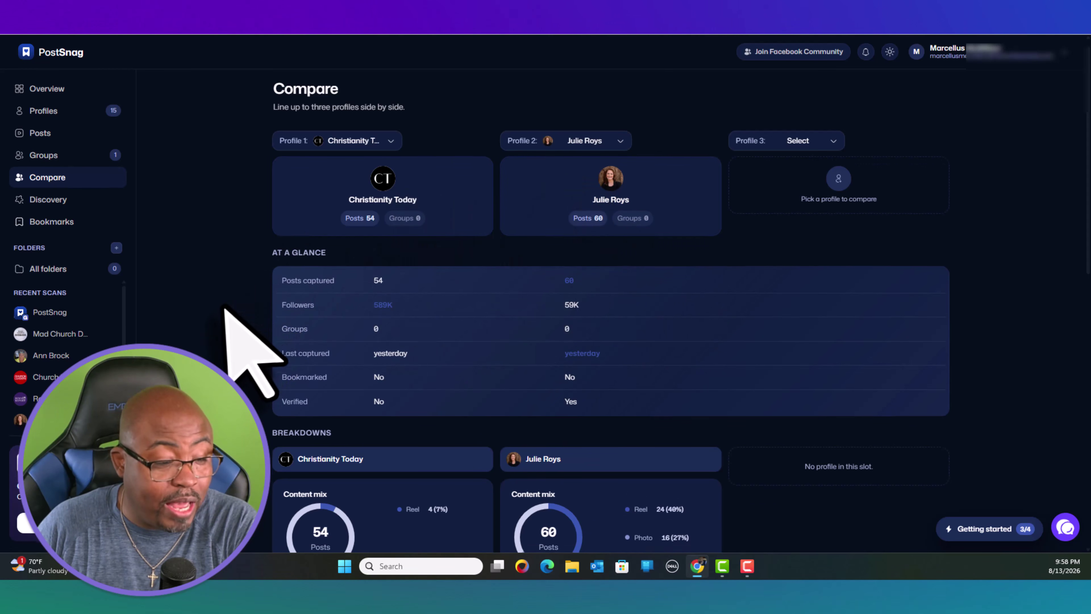
- Compare the two profiles' at-a-glance figures, content mix, engagement composition and posting activity
scroll(232, 305, down, 4)
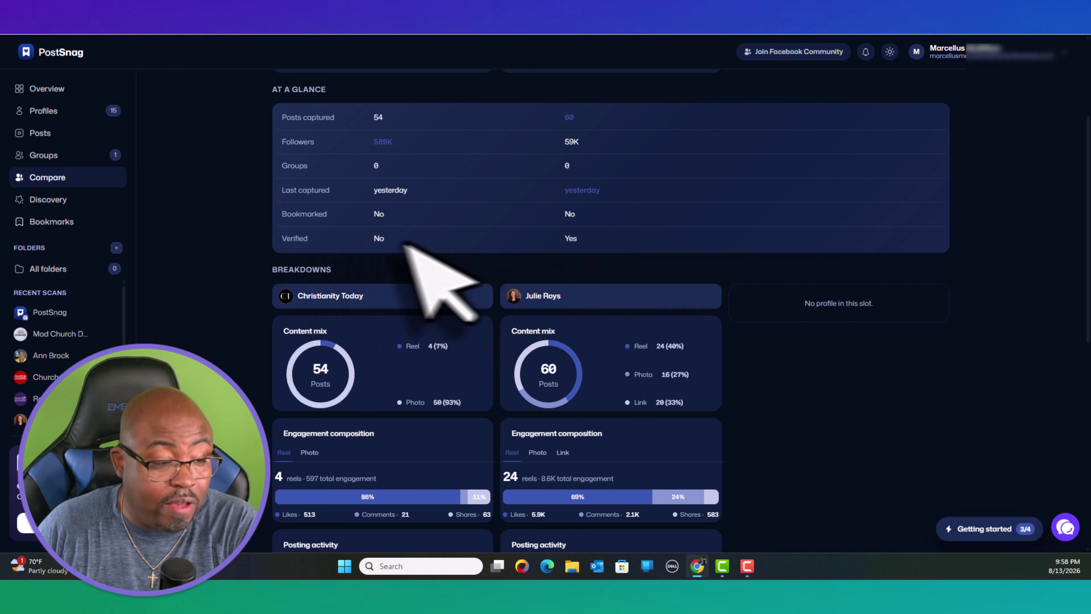
scroll(430, 245, down, 3)
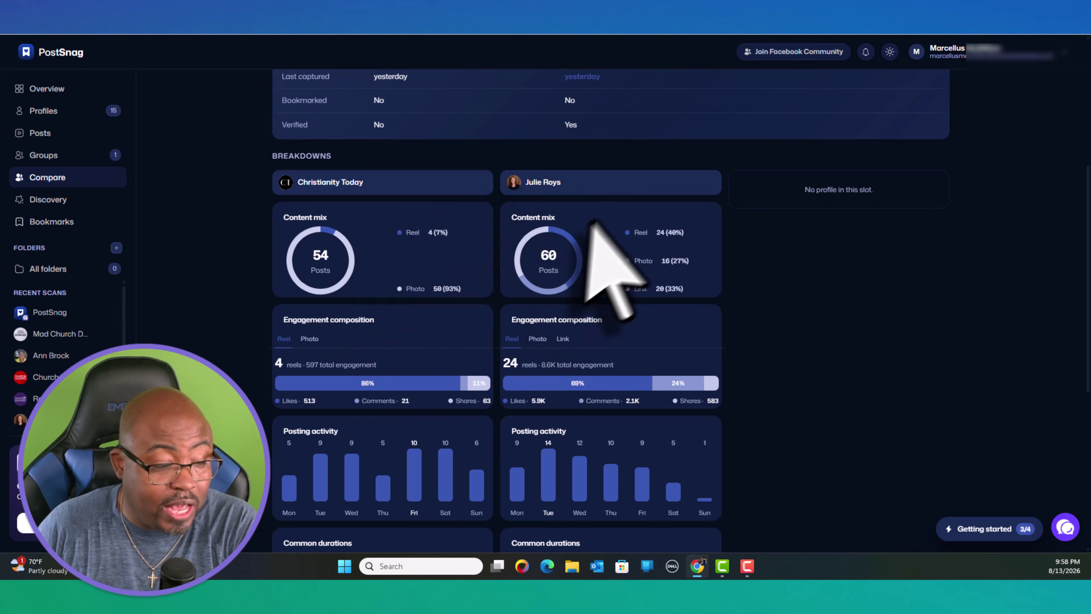
scroll(602, 223, down, 6)
scroll(627, 267, down, 2)
scroll(627, 266, up, 10)
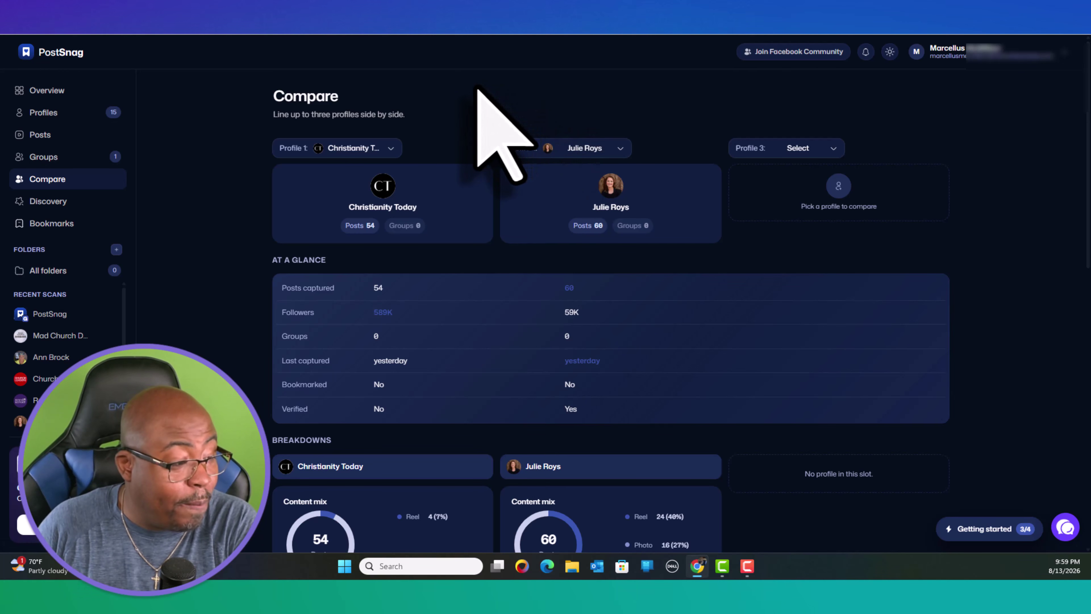
- Check the saved posts in Bookmarks, then open the Posts library of everything captured across all profiles
click(63, 224)
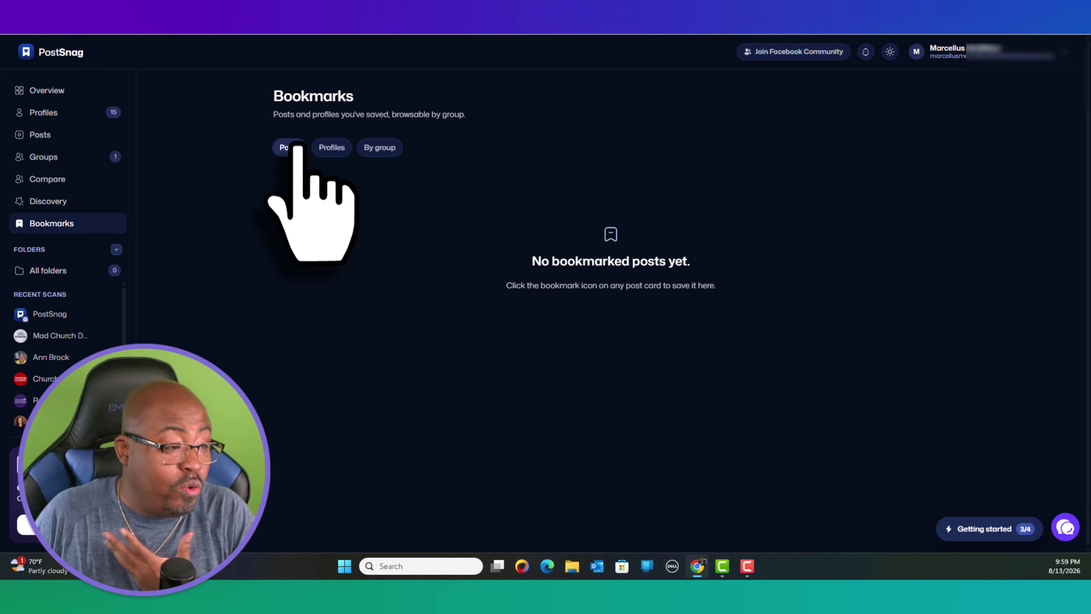
click(52, 144)
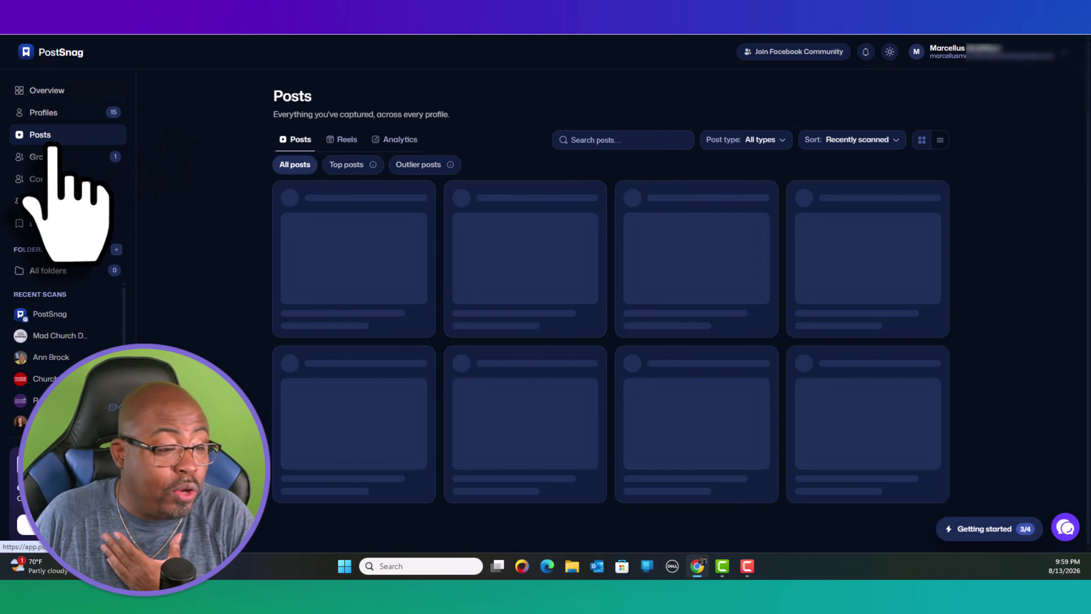
click(55, 157)
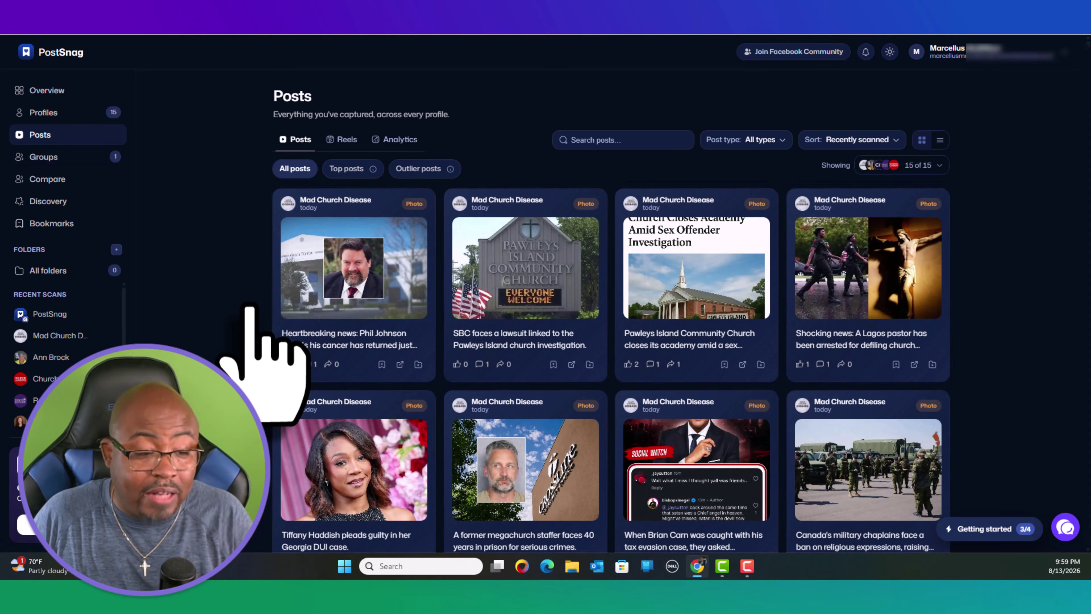
- Browse the captured posts from all profiles in the Posts library
scroll(253, 306, down, 5)
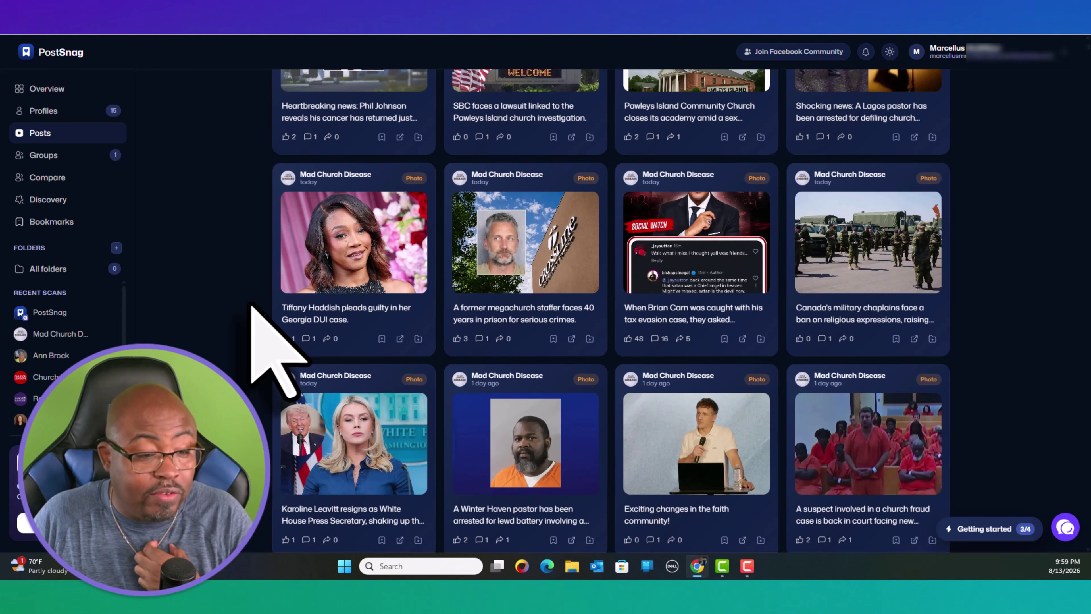
scroll(253, 306, up, 5)
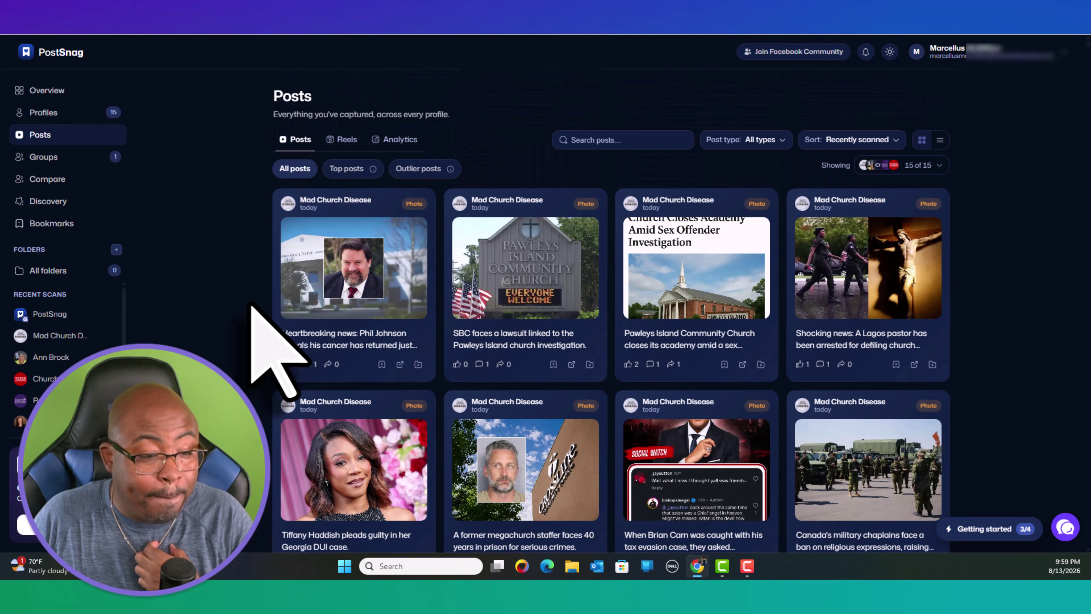
scroll(253, 306, down, 5)
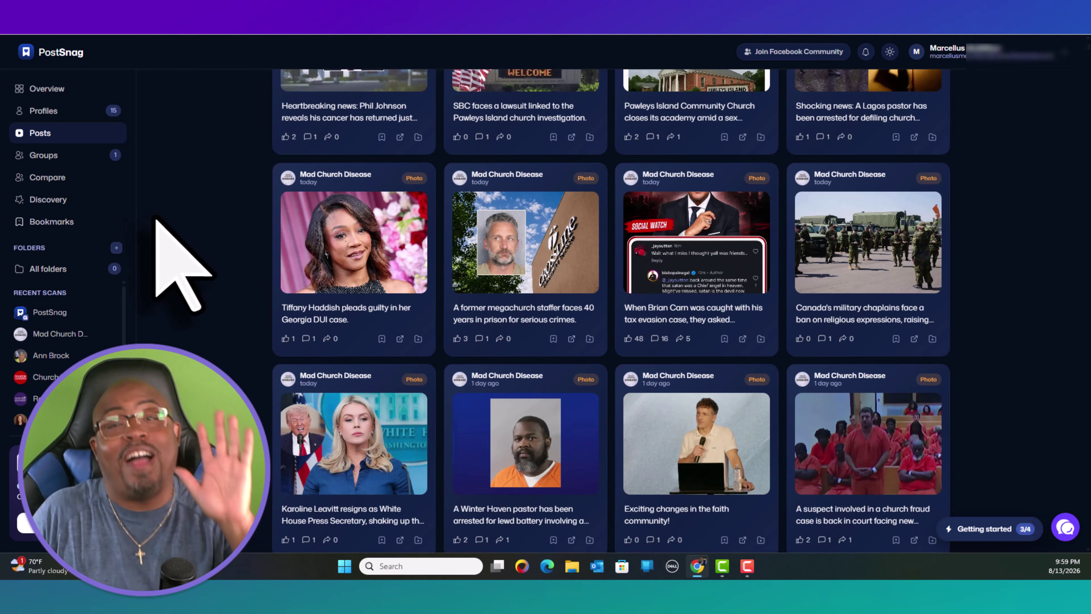
scroll(185, 262, up, 5)
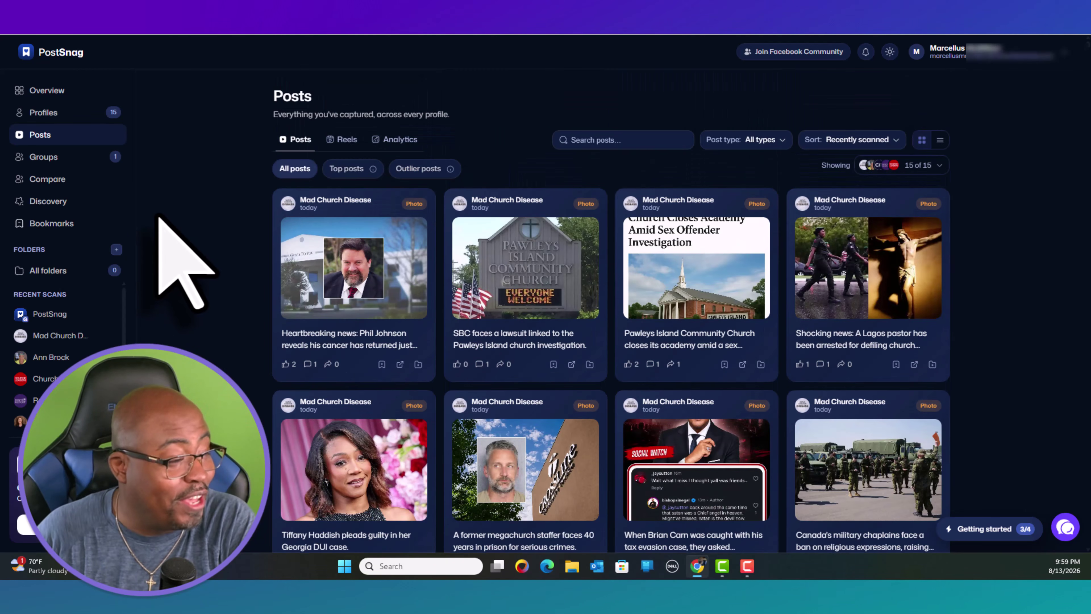
- Check the All folders section for post collections and look through the recent scans list
click(69, 275)
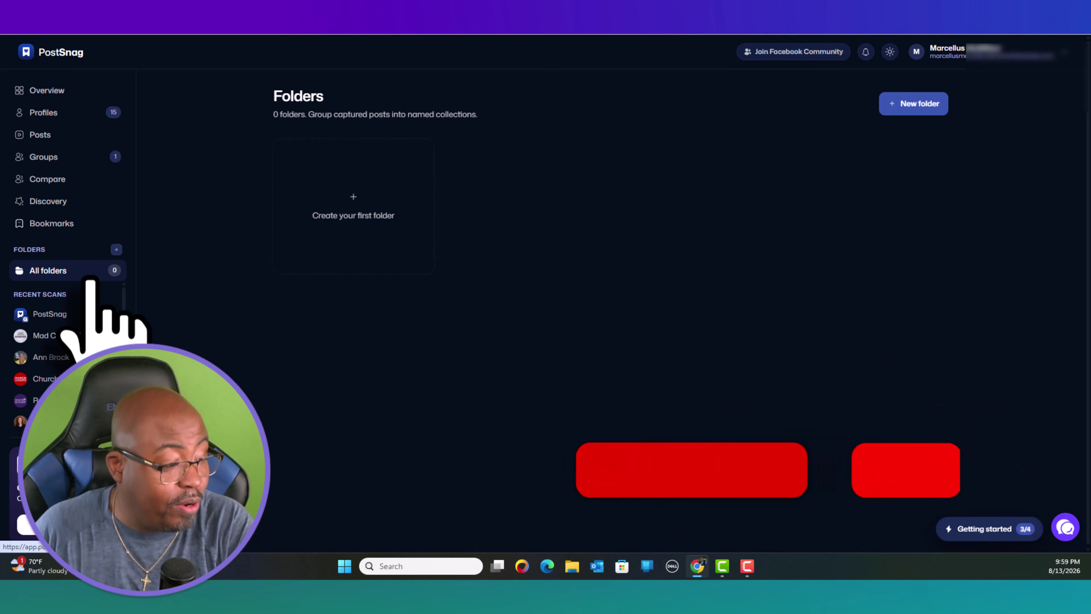
scroll(83, 278, down, 5)
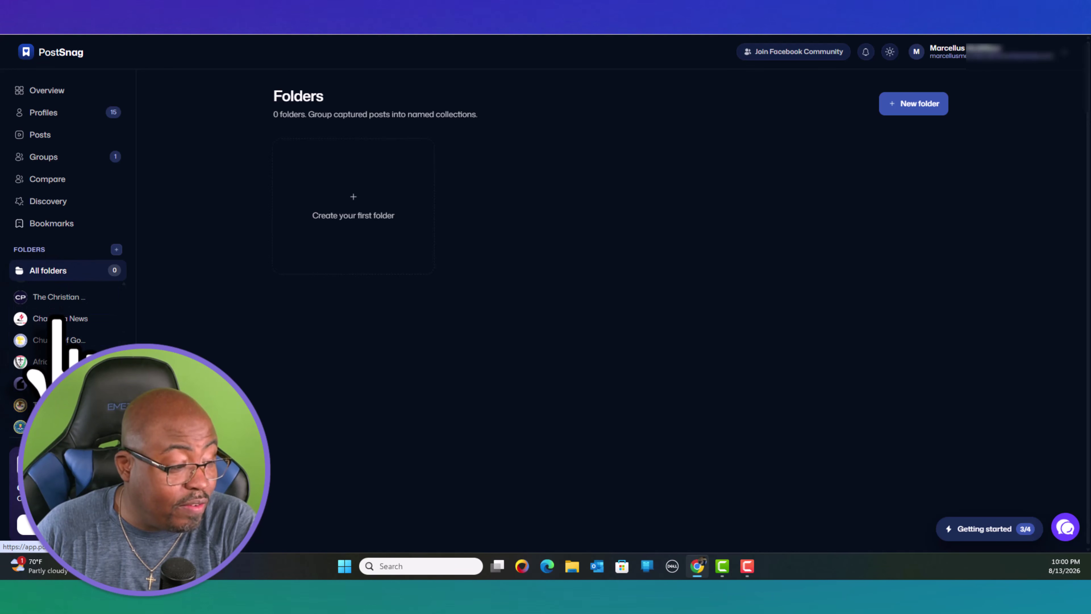
scroll(57, 321, up, 5)
- Open the Mad Church Disease profile, view its page on Facebook, and return to the PostSnag dashboard
click(57, 118)
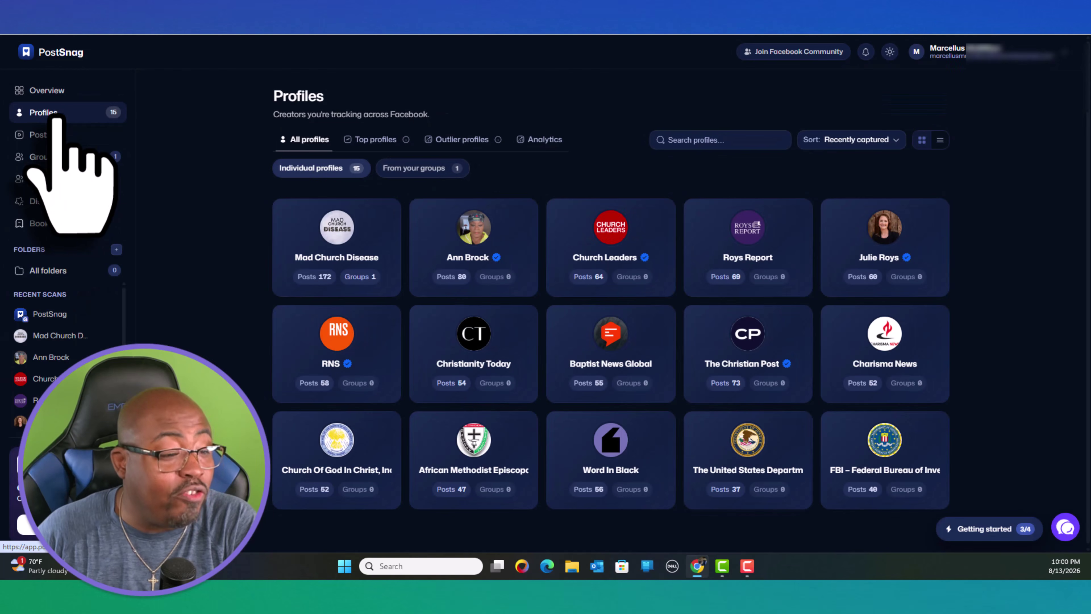
click(331, 234)
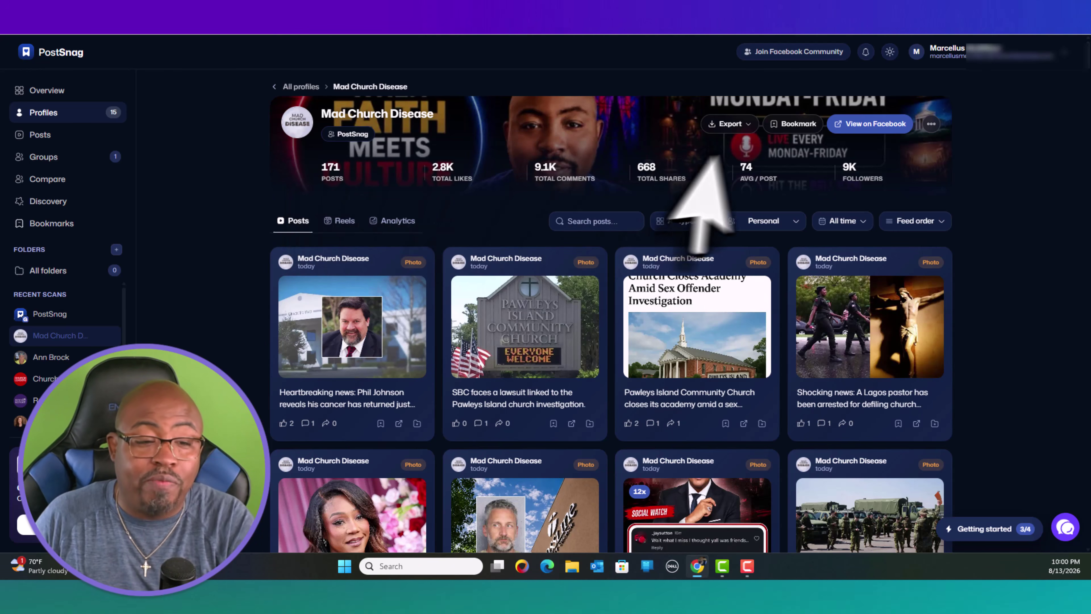
click(874, 124)
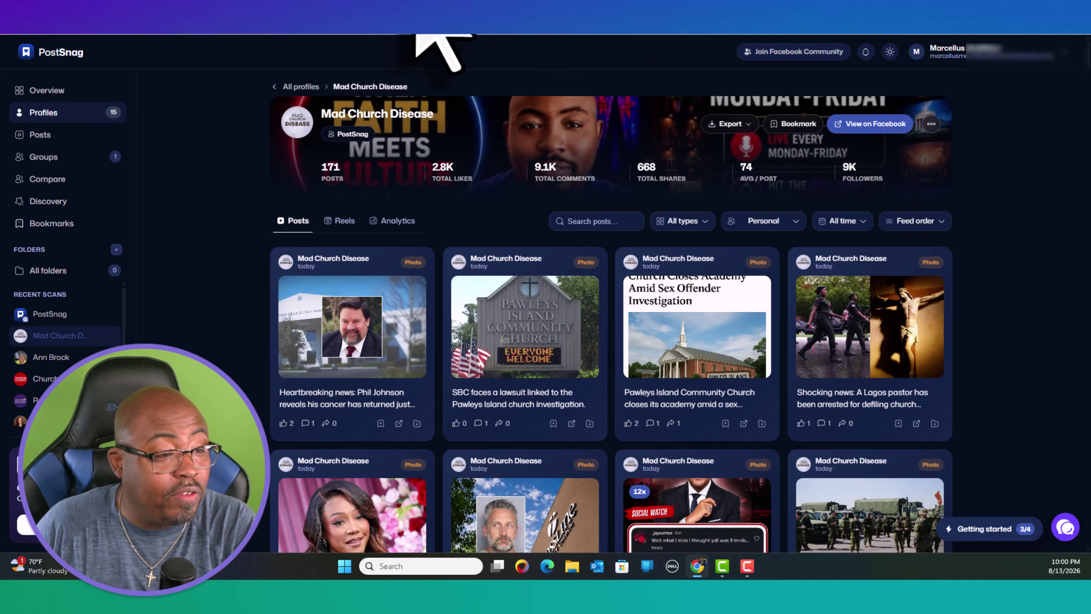
click(877, 128)
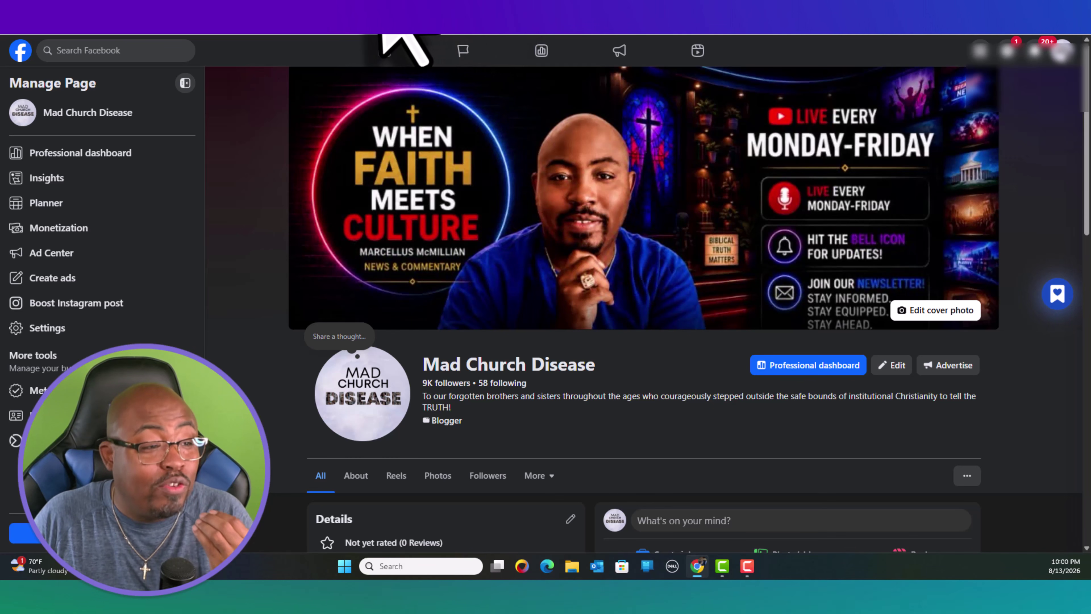
click(377, 31)
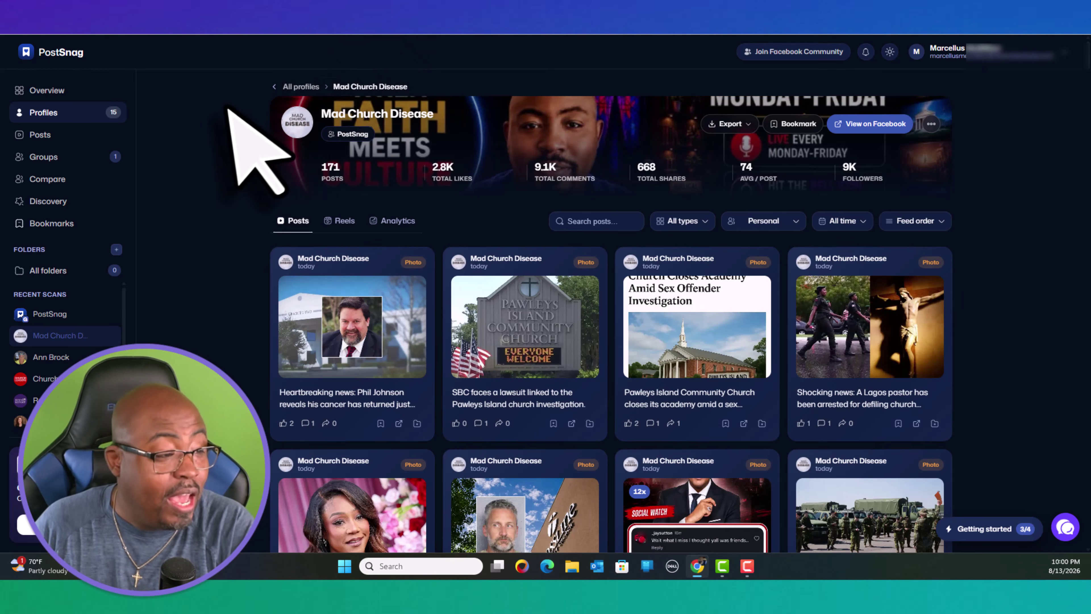
- Open the Roys Report profile from the tracked profiles and look through its captured posts
click(54, 114)
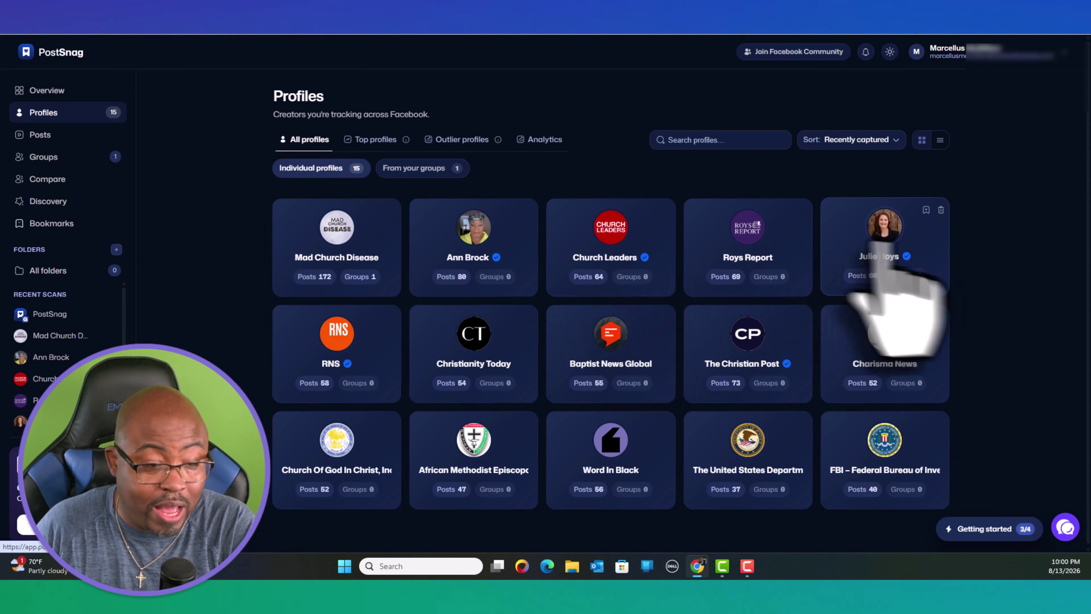
click(747, 238)
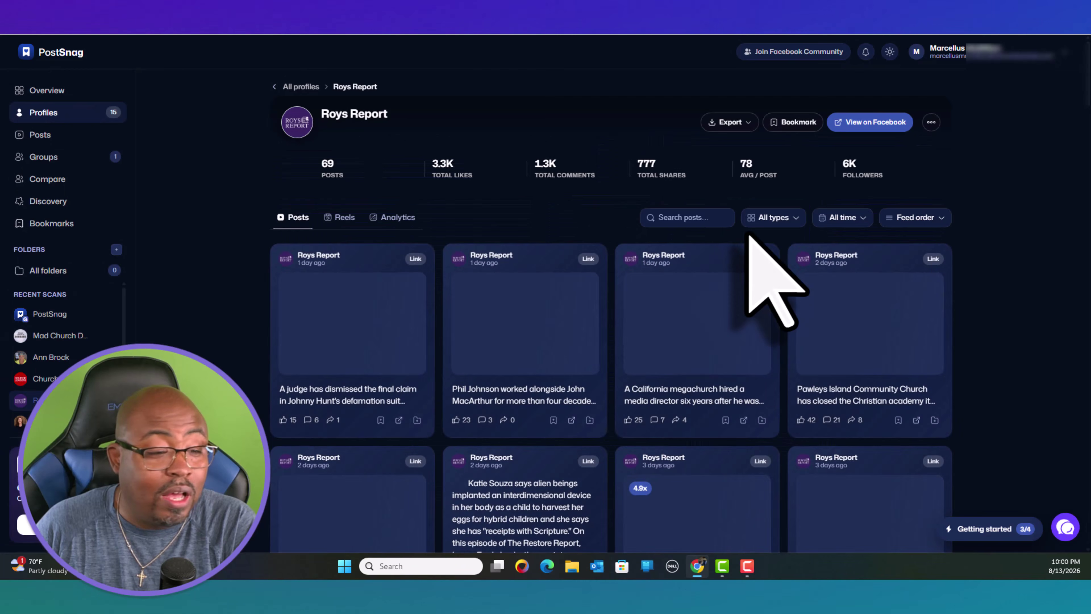
scroll(993, 280, down, 3)
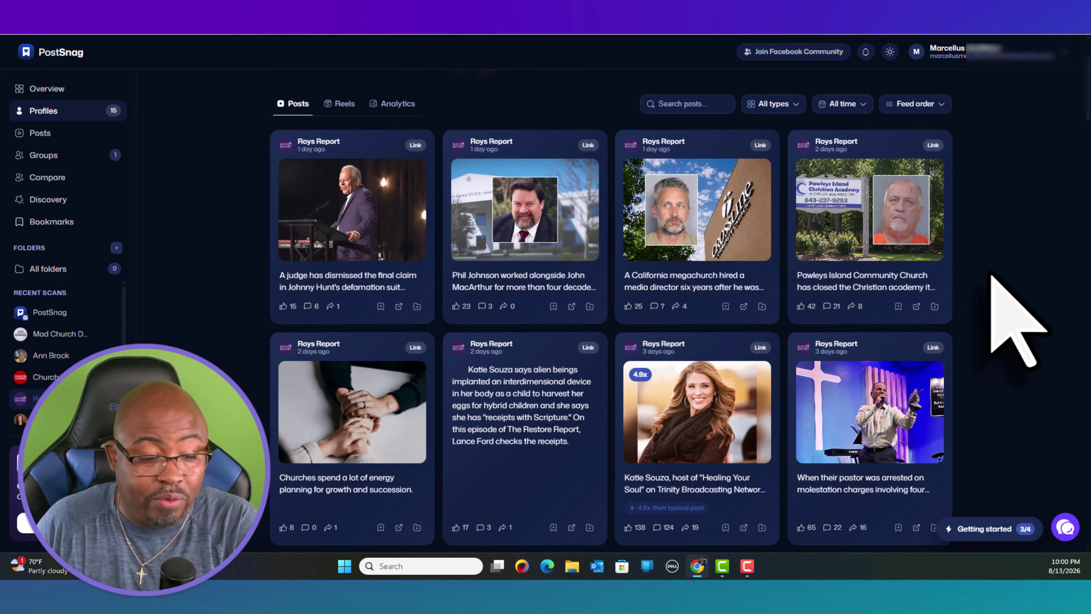
scroll(794, 309, up, 3)
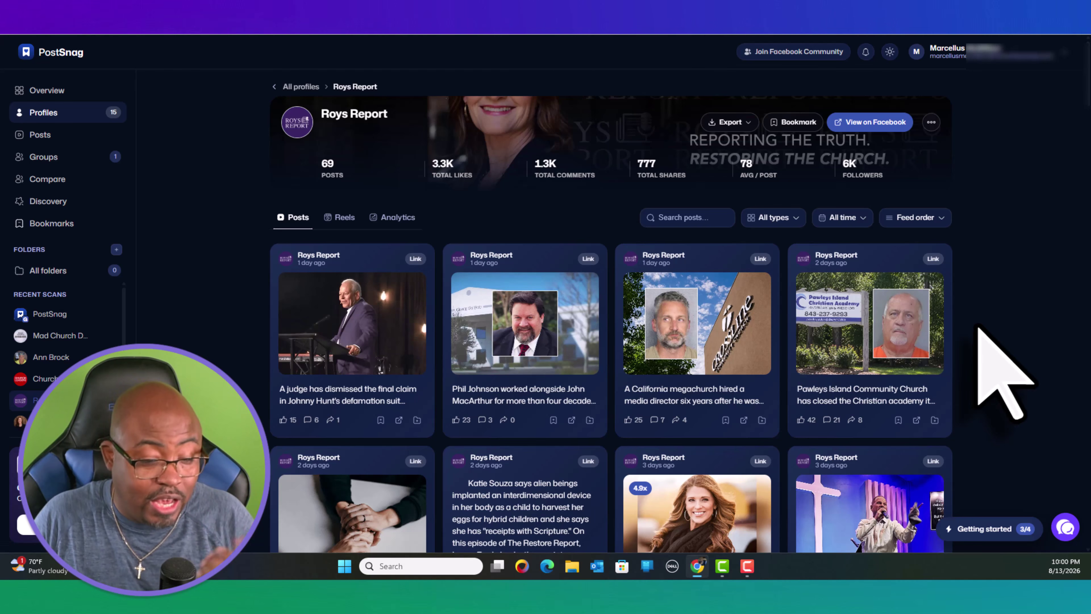
scroll(1003, 374, down, 4)
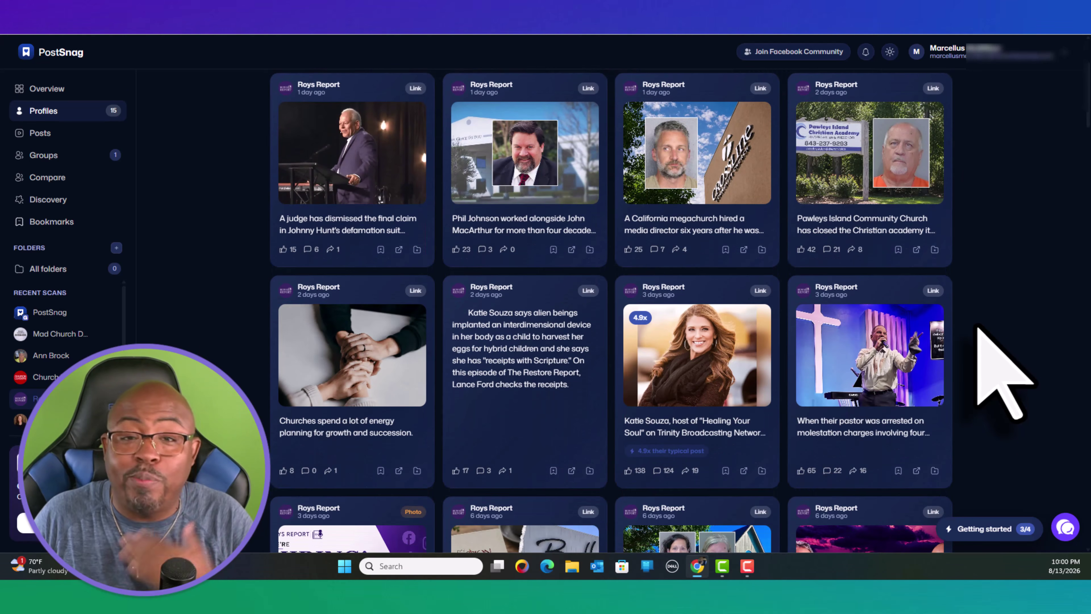
scroll(1003, 373, up, 4)
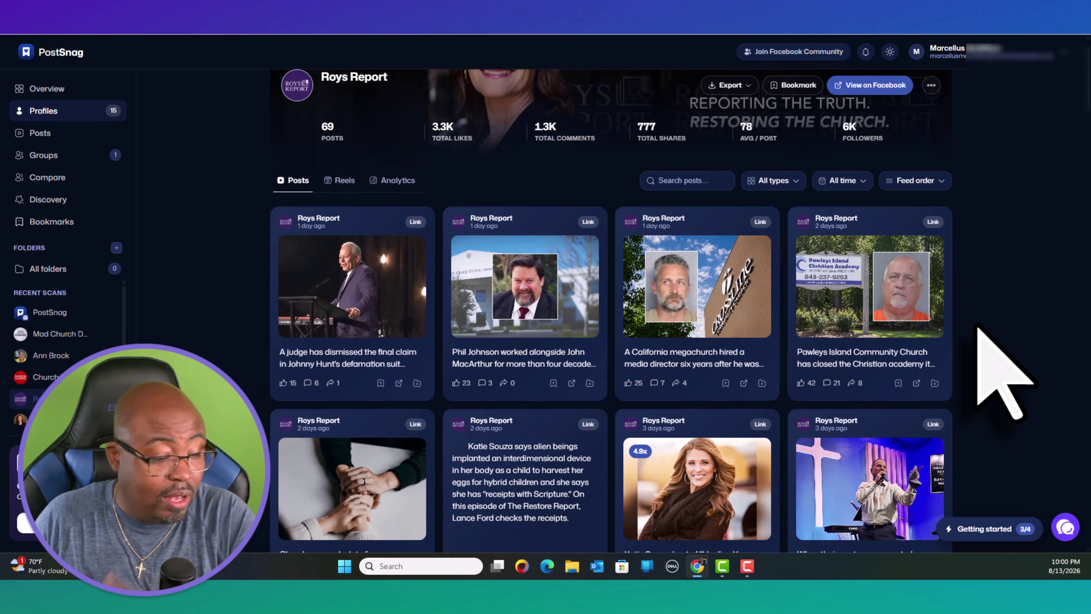
scroll(1002, 374, down, 4)
scroll(1003, 374, up, 4)
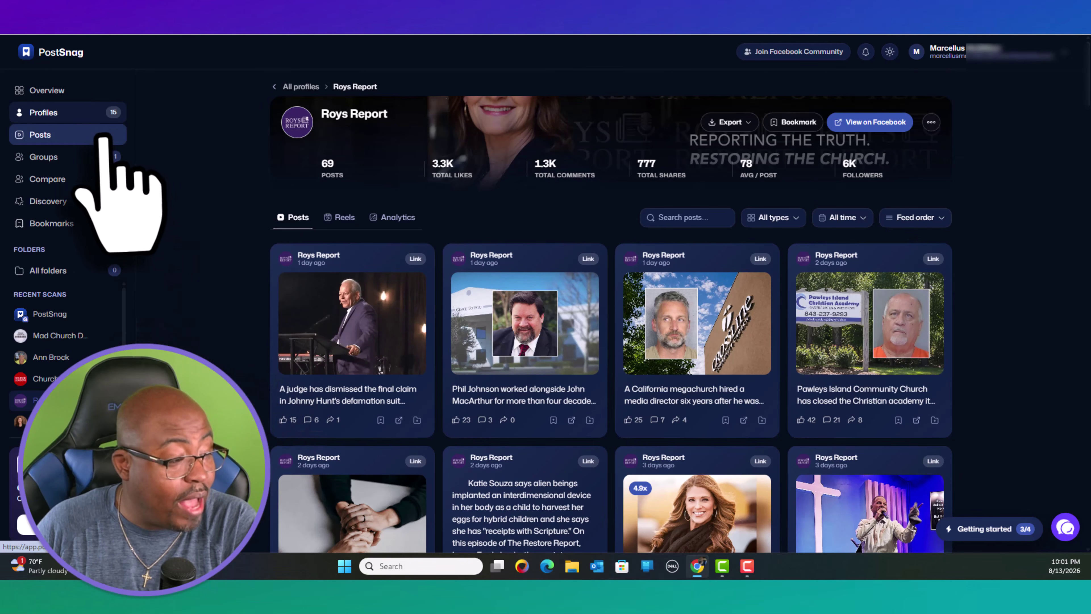
- Return to the Overview, then open the account settings and review the notification, usage and plan sections
click(65, 89)
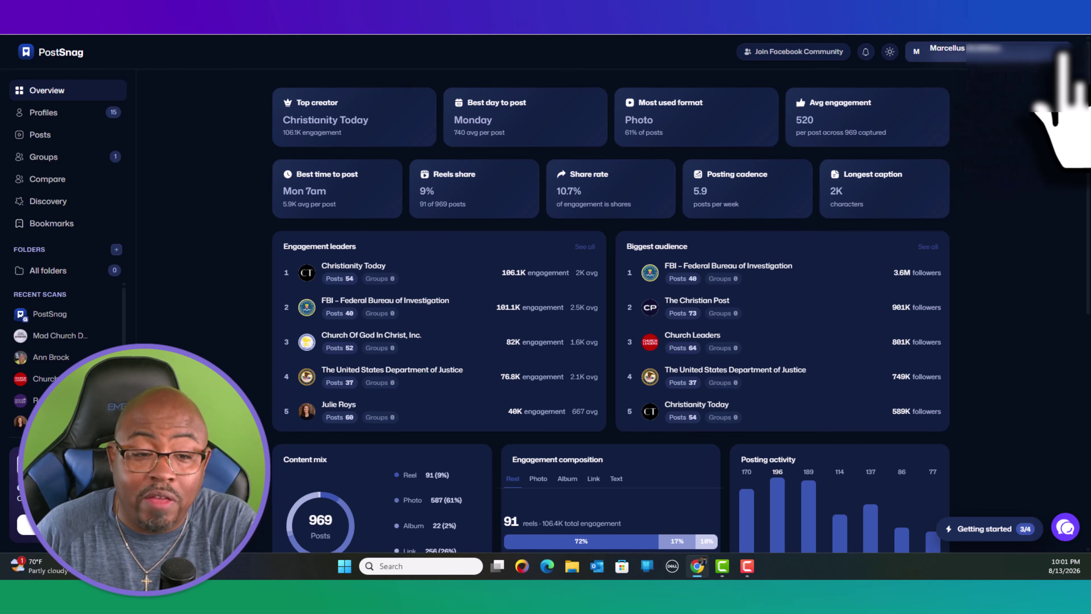
click(1063, 54)
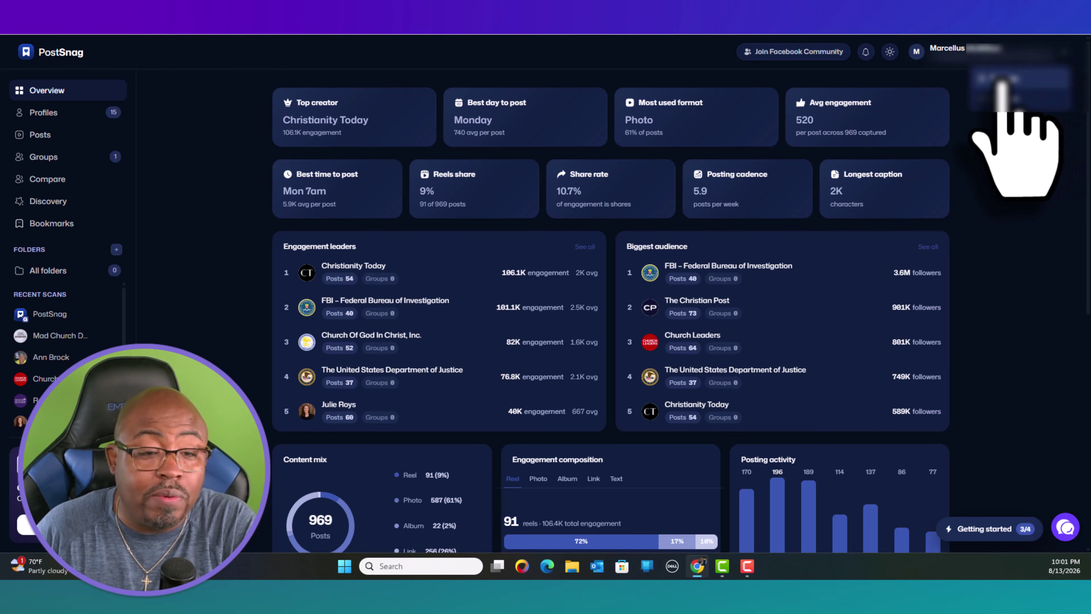
click(1002, 80)
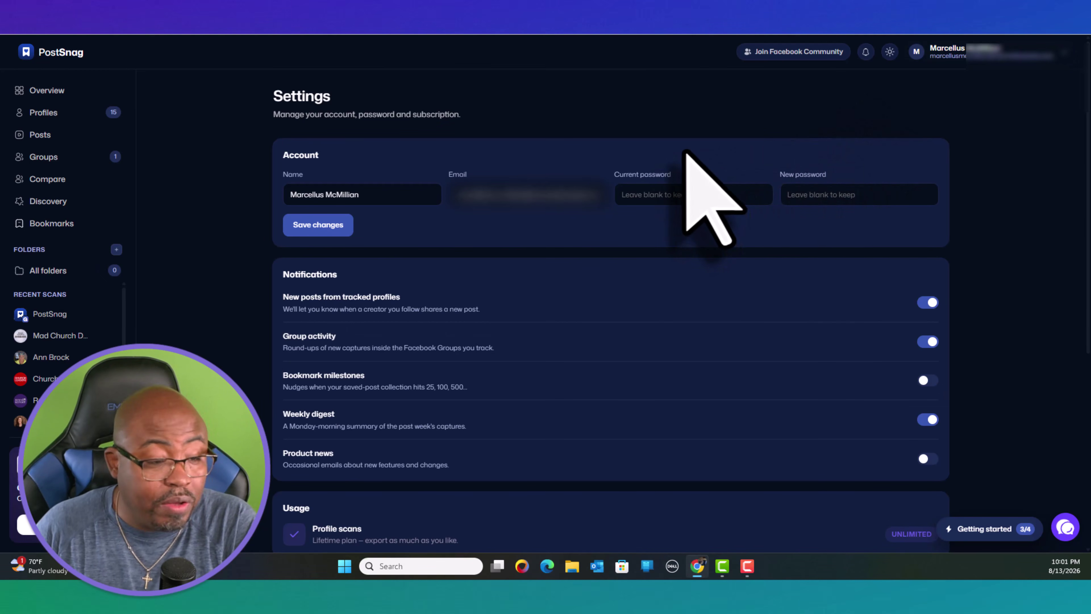
scroll(492, 335, down, 3)
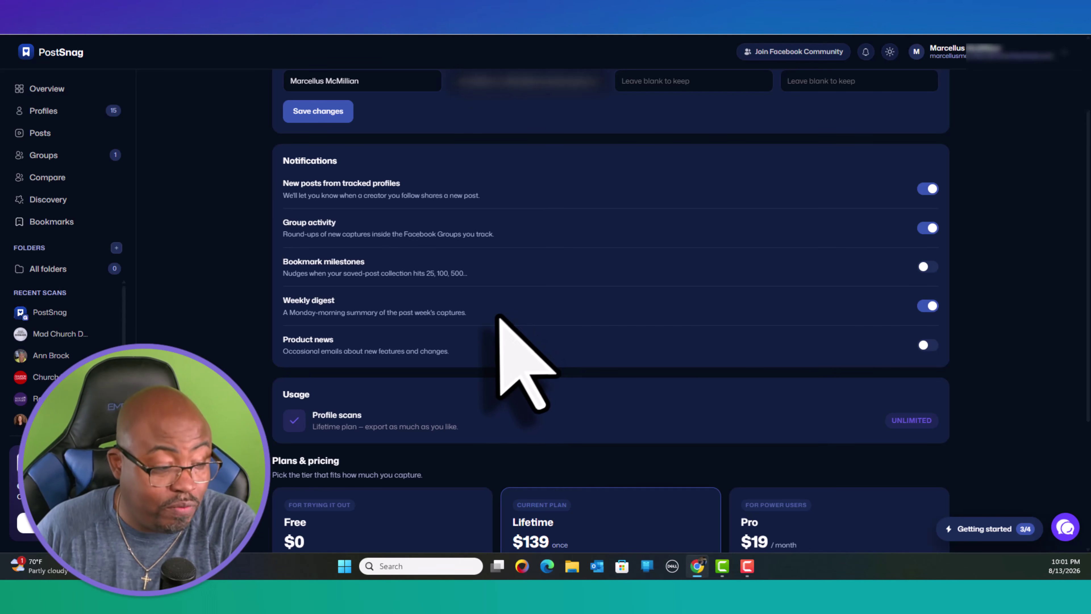
scroll(503, 310, down, 3)
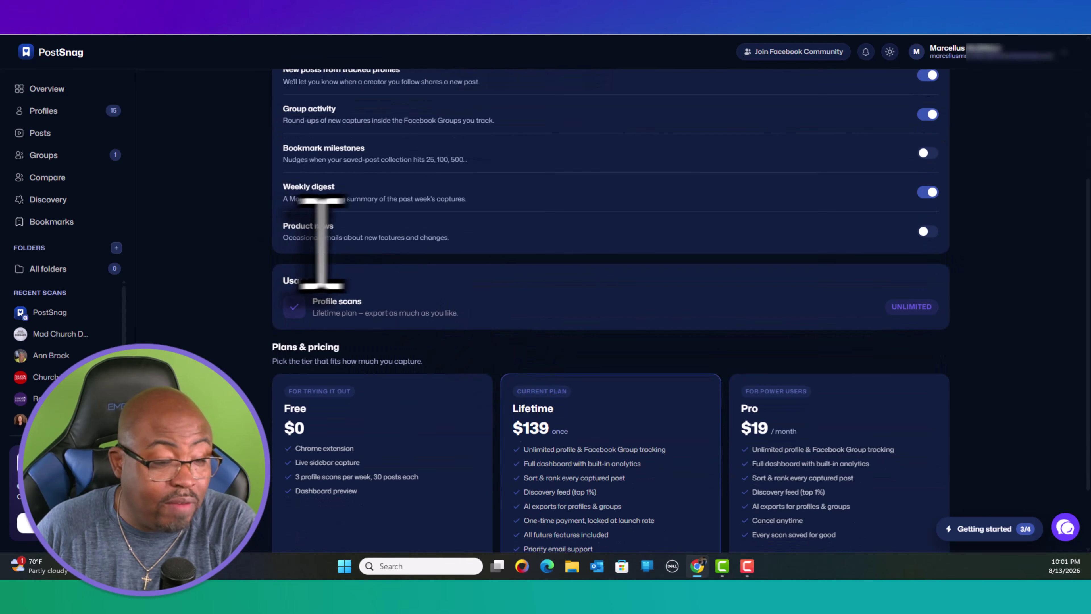
scroll(554, 254, down, 2)
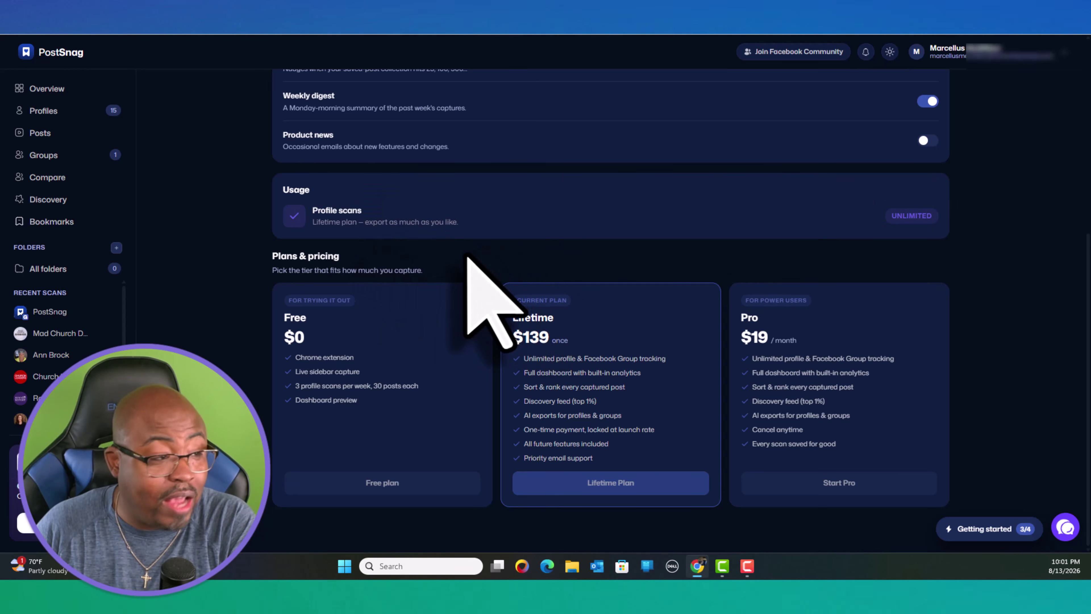
- Open the Pricing page on the PostSnag website and compare the Free, Lifetime and Pro plans and their features
click(86, 2)
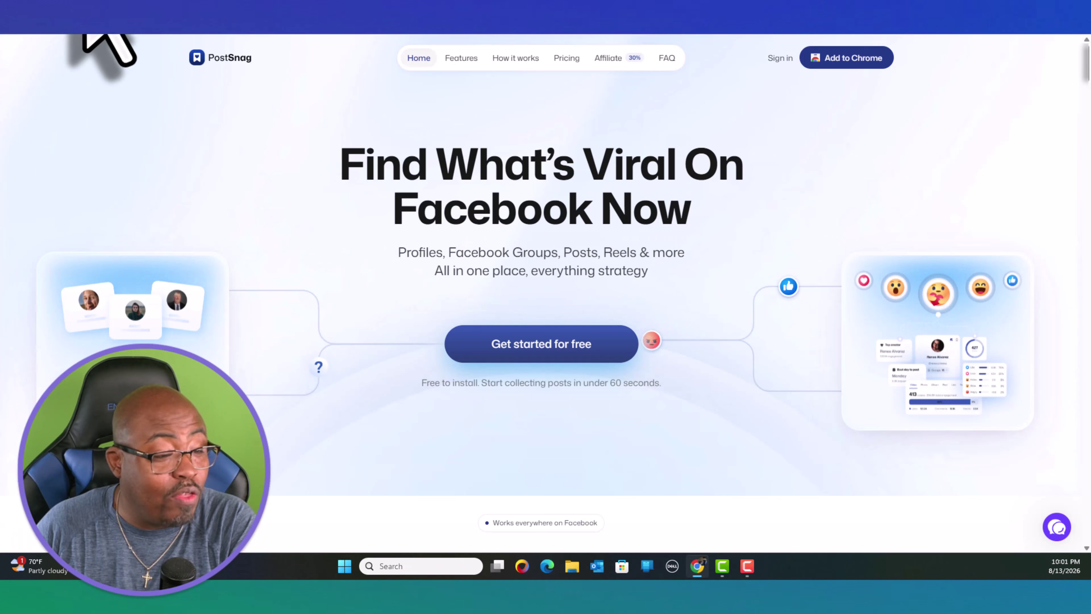
click(567, 59)
scroll(511, 194, down, 3)
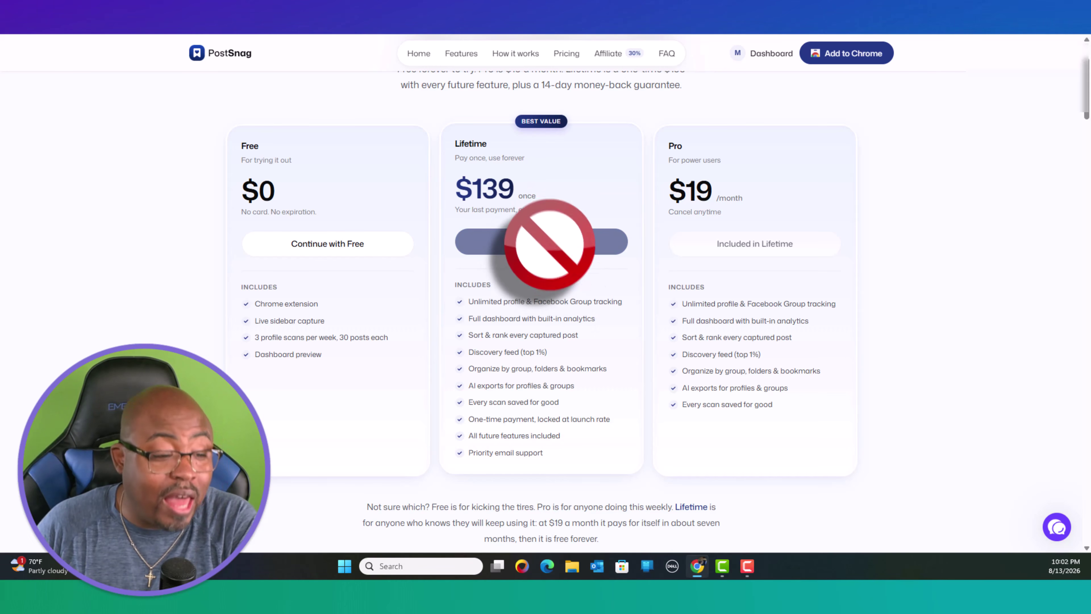
scroll(533, 370, down, 5)
scroll(522, 331, up, 3)
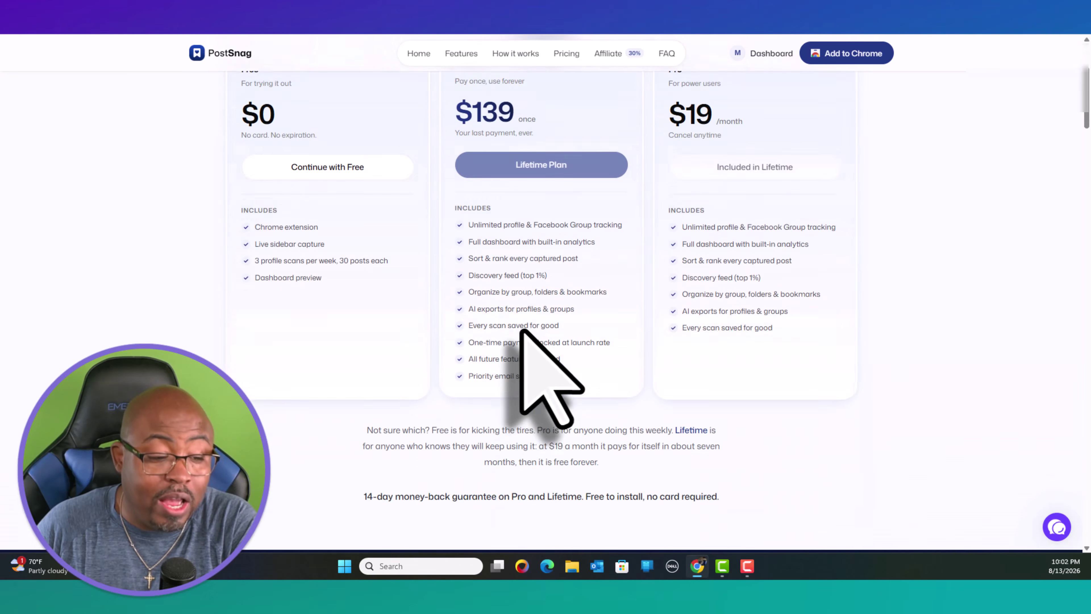
scroll(521, 331, up, 4)
scroll(521, 330, down, 8)
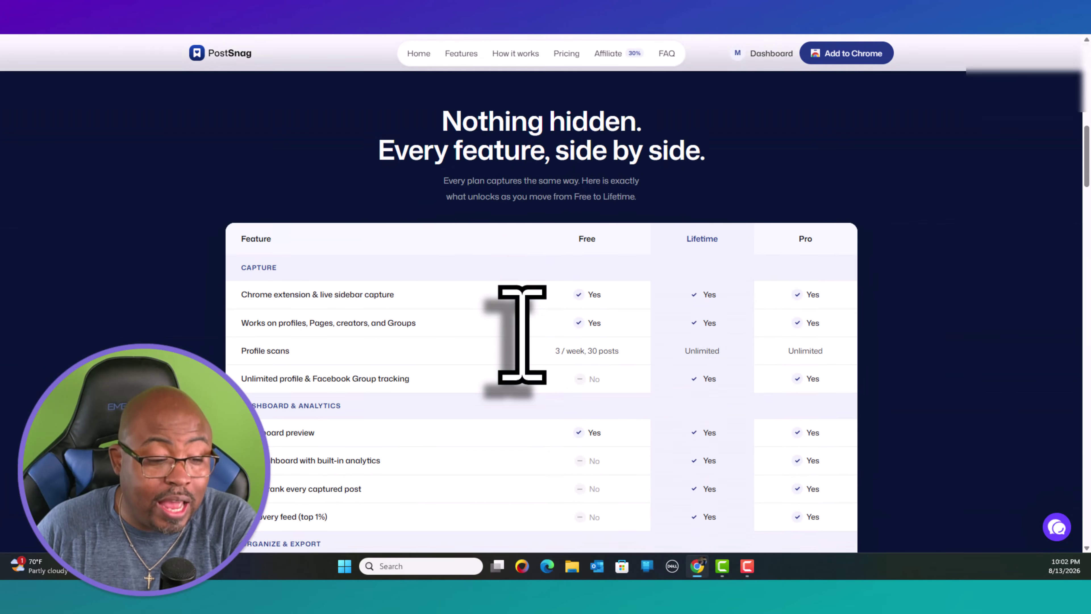
scroll(519, 318, up, 8)
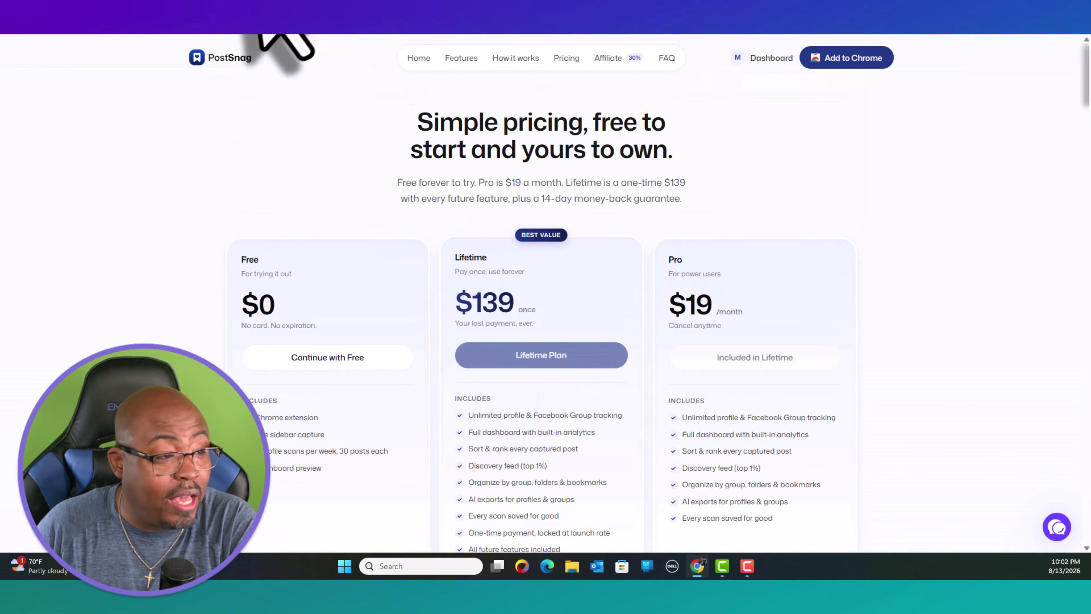
- Switch back to the dashboard's settings, look over them again, and reopen the Overview
click(255, 34)
click(316, 36)
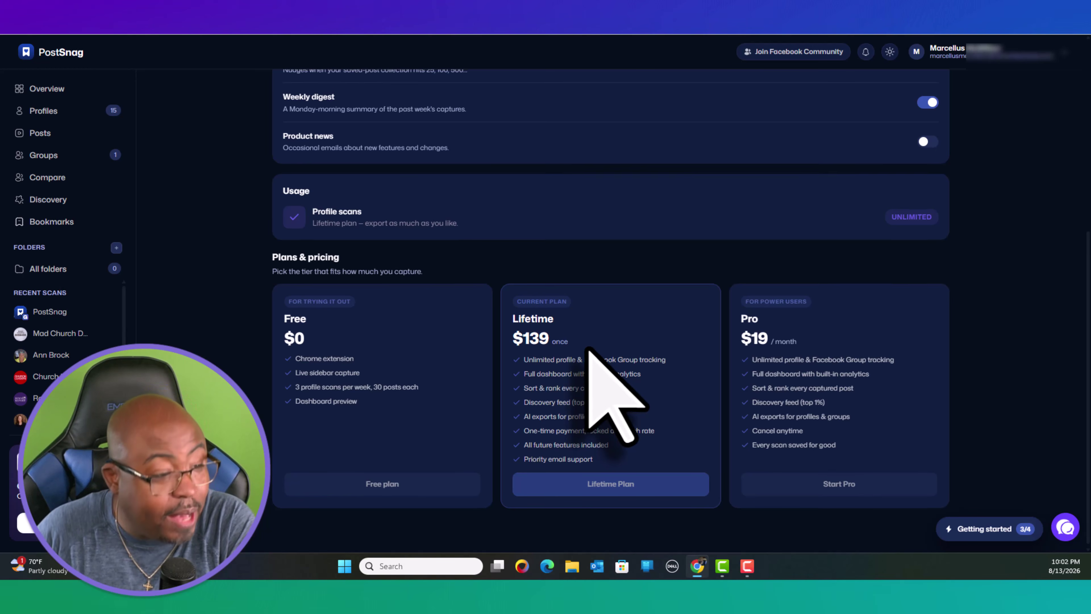
scroll(588, 351, up, 7)
scroll(589, 350, down, 3)
scroll(588, 350, up, 3)
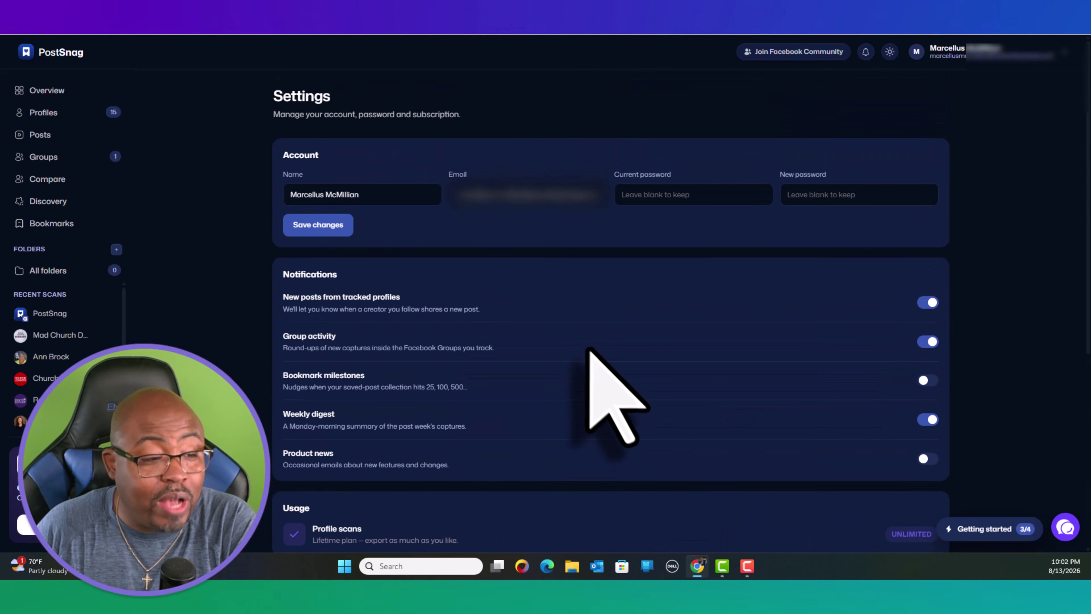
click(43, 92)
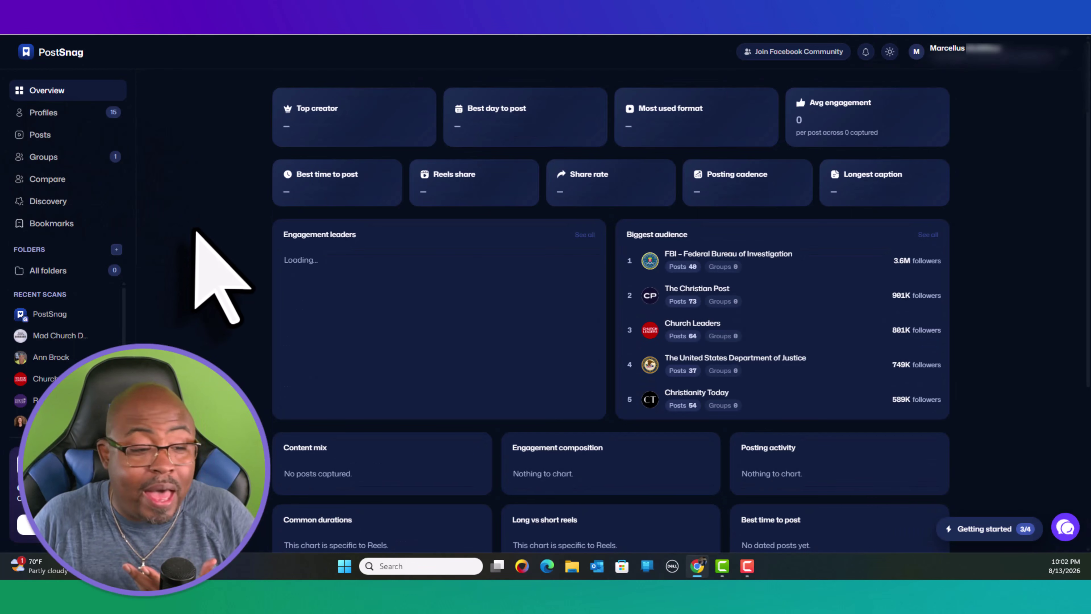